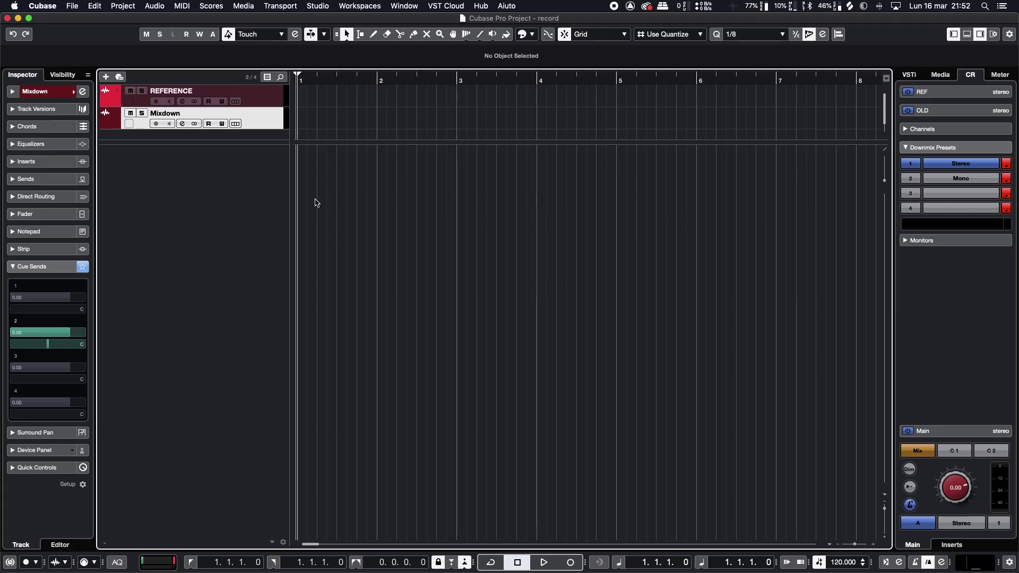
Add one mono audio track named Violin with Mic B-1 as input and Stereo Out as output.
right_click(253, 194)
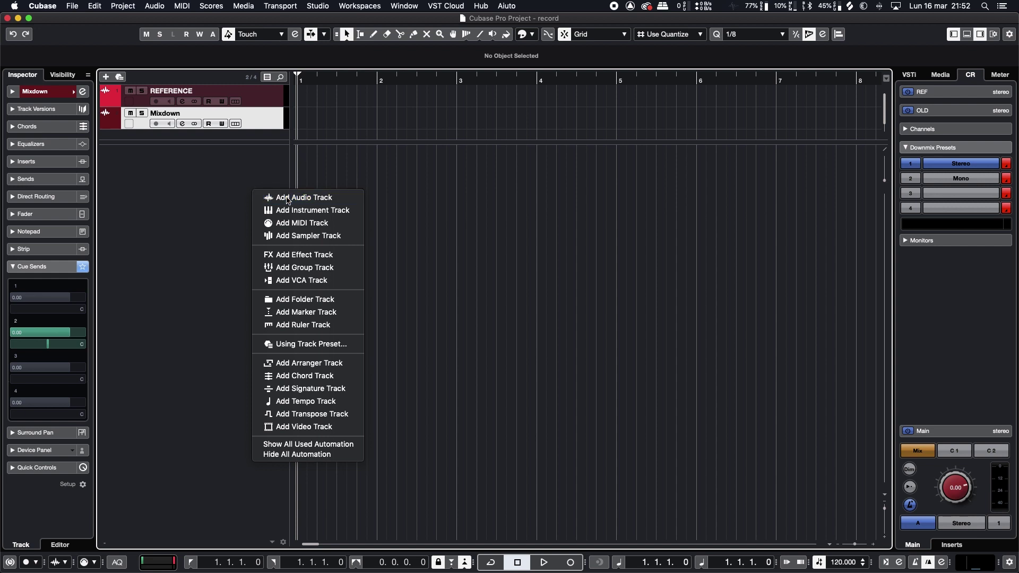
left_click(288, 198)
left_click(508, 203)
left_click(510, 206)
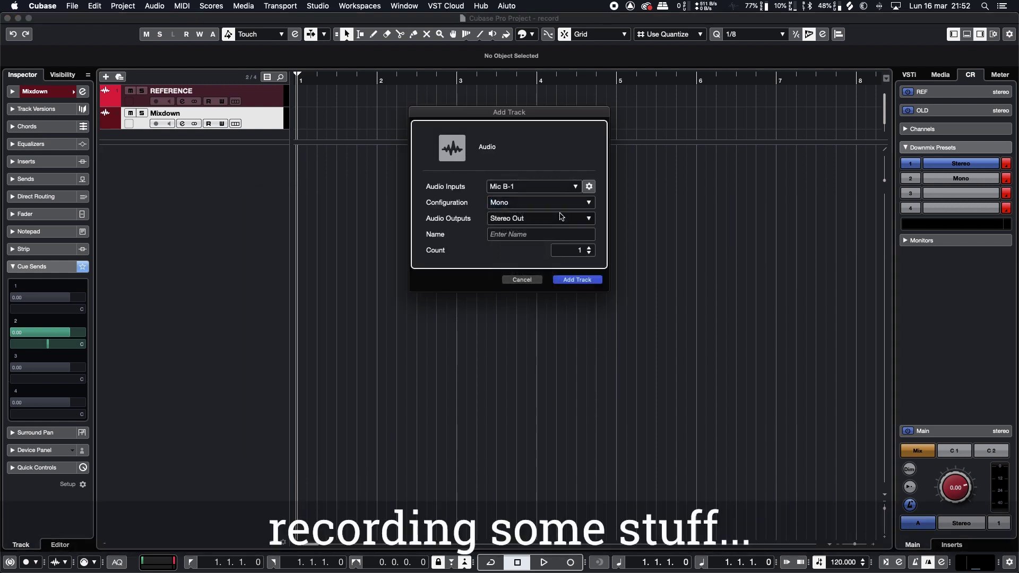
type("Violin")
key("Return")
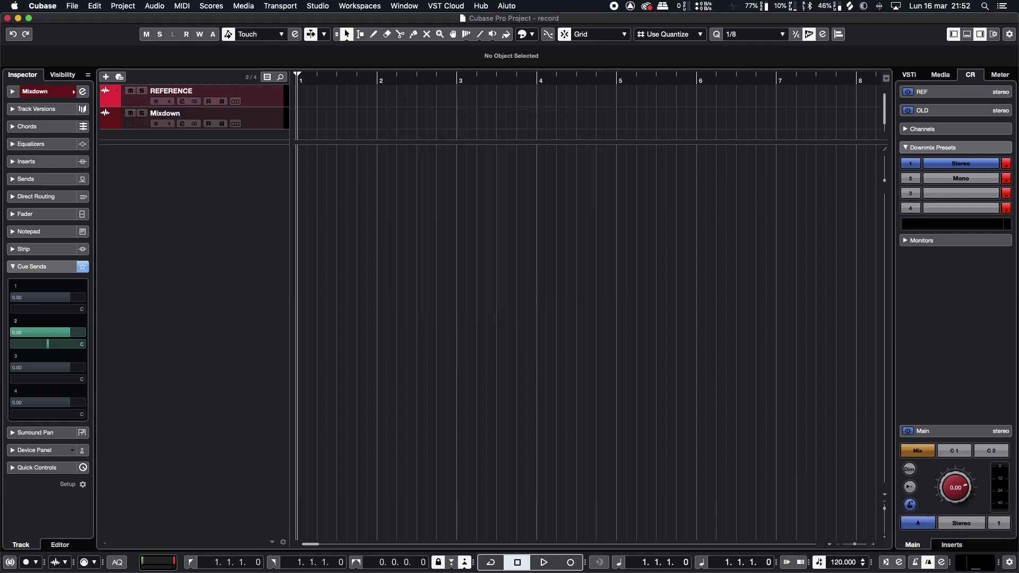
Enable input monitoring on the Violin track and record a take of separate violin notes.
left_click(171, 162)
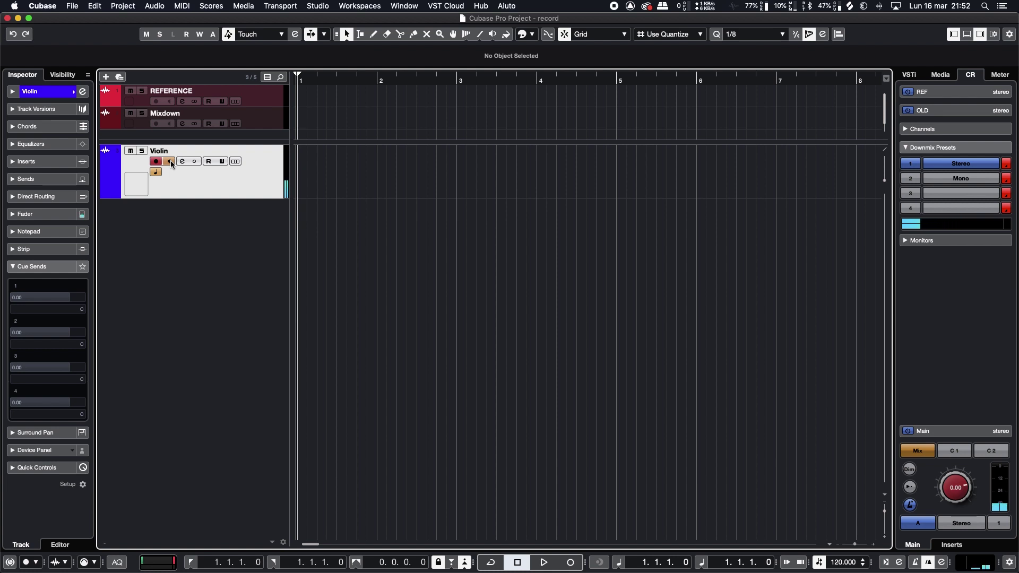
key("KP_Multiply")
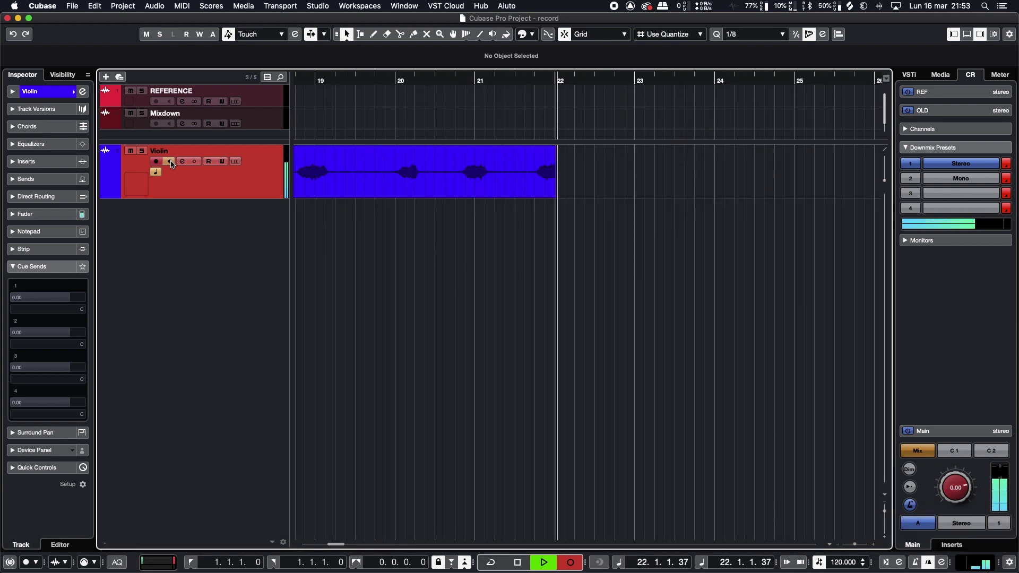
key("space")
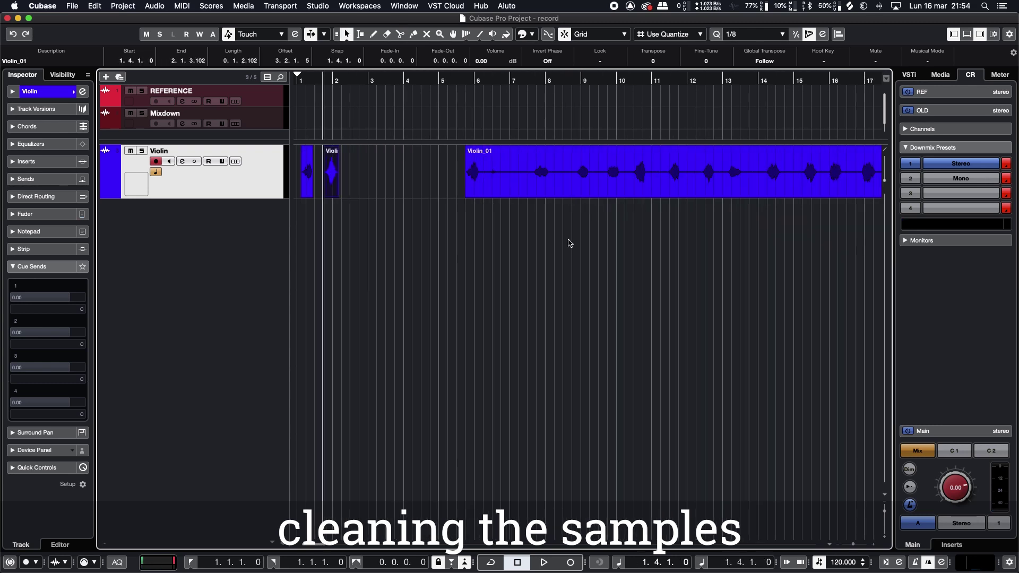
Cut the Violin recording into separate note samples, deleting the silent parts between and after the notes.
left_click_drag(487, 183, 684, 188)
left_click(684, 189)
left_click(730, 189)
left_click(798, 190)
key("1")
left_click_drag(413, 184, 337, 186)
key("Delete")
left_click_drag(460, 186, 386, 185)
left_click(472, 185)
key("Delete")
left_click_drag(507, 186, 429, 188)
left_click_drag(547, 188, 472, 188)
left_click_drag(588, 189, 533, 189)
left_click_drag(638, 190, 579, 190)
left_click_drag(676, 190, 630, 190)
left_click_drag(720, 190, 676, 191)
left_click_drag(768, 191, 728, 191)
left_click(804, 192)
key("Delete")
Play the samples from the project start and move the second one to the start of a new track below Violin.
left_click(299, 81)
key("space")
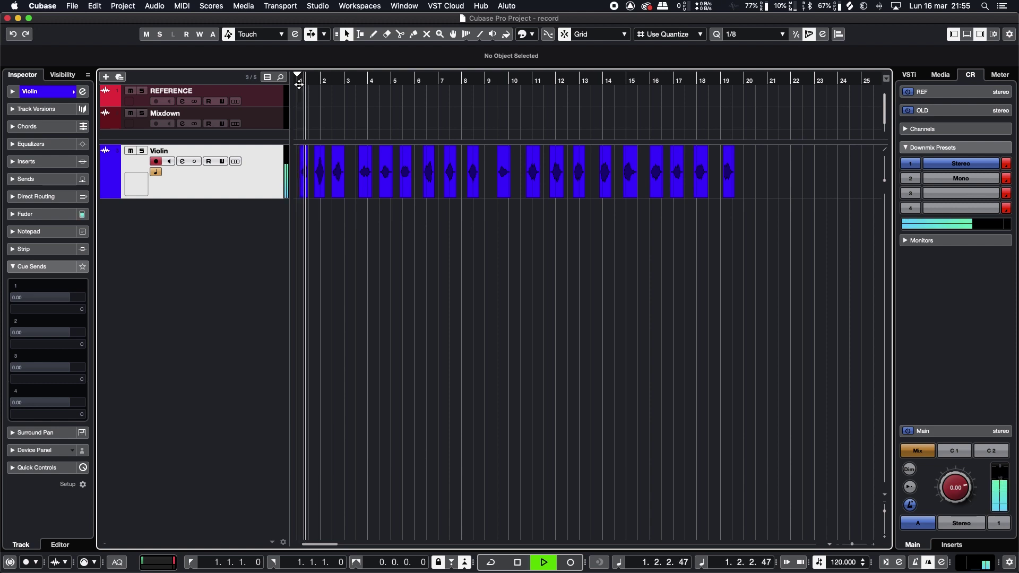
key("space")
left_click_drag(320, 183, 302, 221)
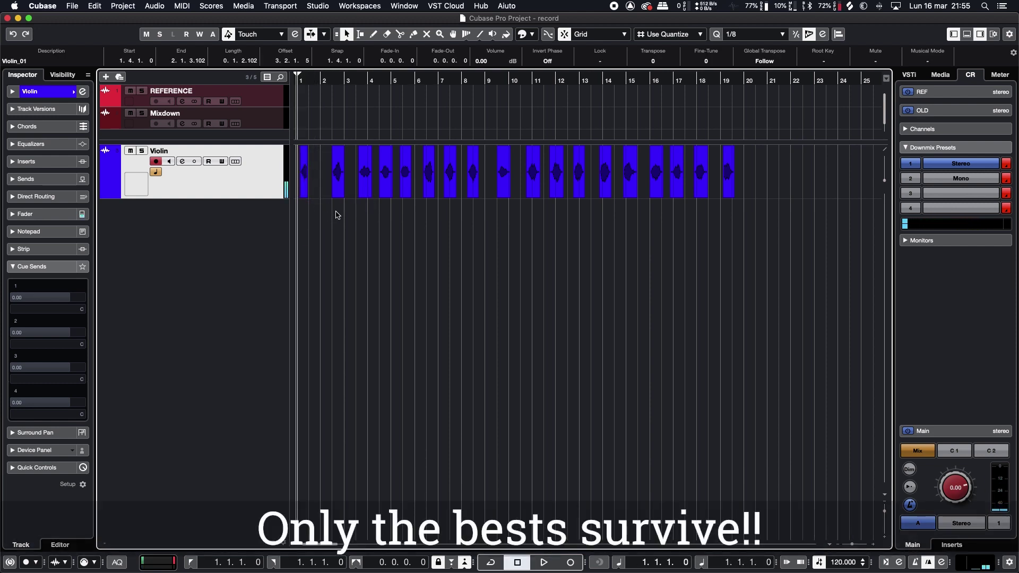
Audition the samples from bar 2 and move the one just before bar 4 to the start of another new track.
left_click(333, 79)
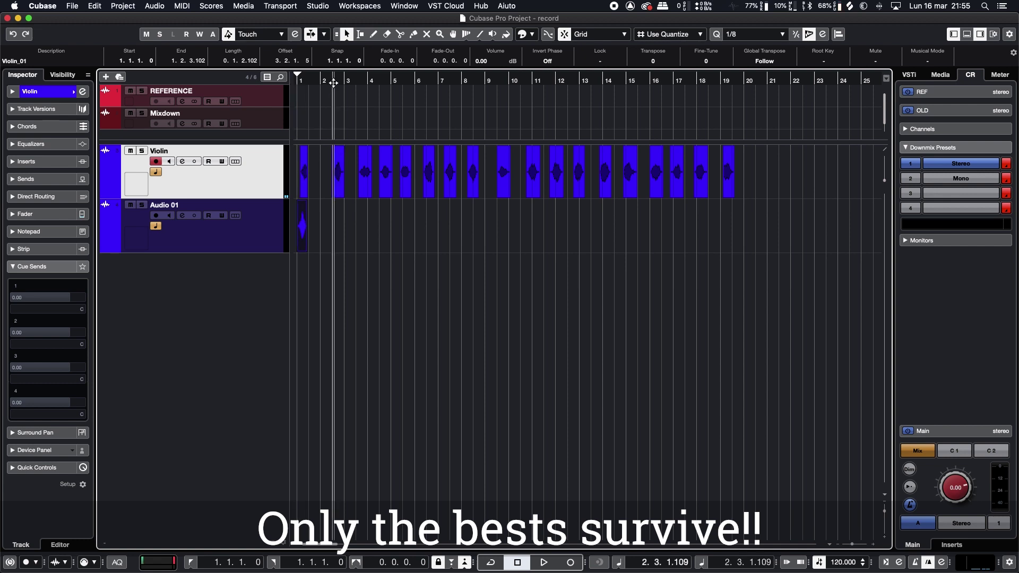
key("space")
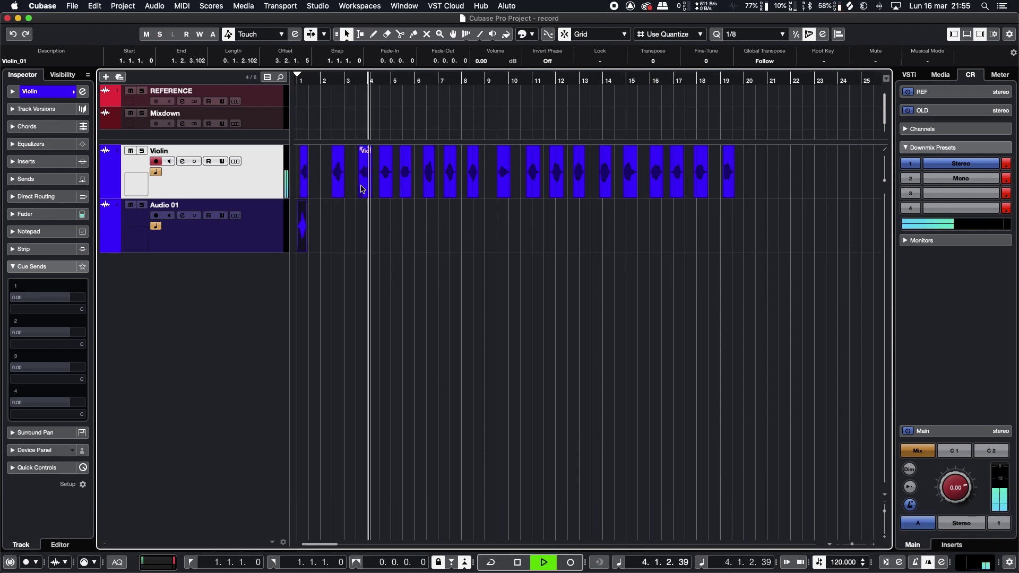
key("space")
left_click_drag(364, 183, 301, 280)
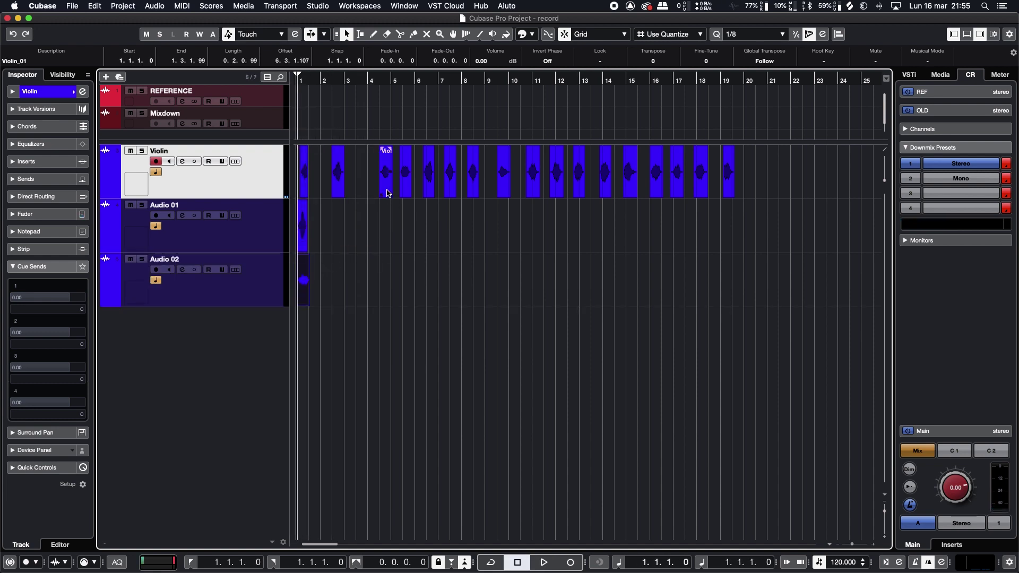
Audition the samples from bar 4 onward and move the one between bars 7 and 8 to the start of a third new track.
key("space")
left_click(383, 81)
key("space")
left_click_drag(450, 183, 302, 334)
Audition the samples from bar 8 onward and move the one just before bar 13 to the start of a new track.
key("space")
left_click(468, 81)
left_click(495, 81)
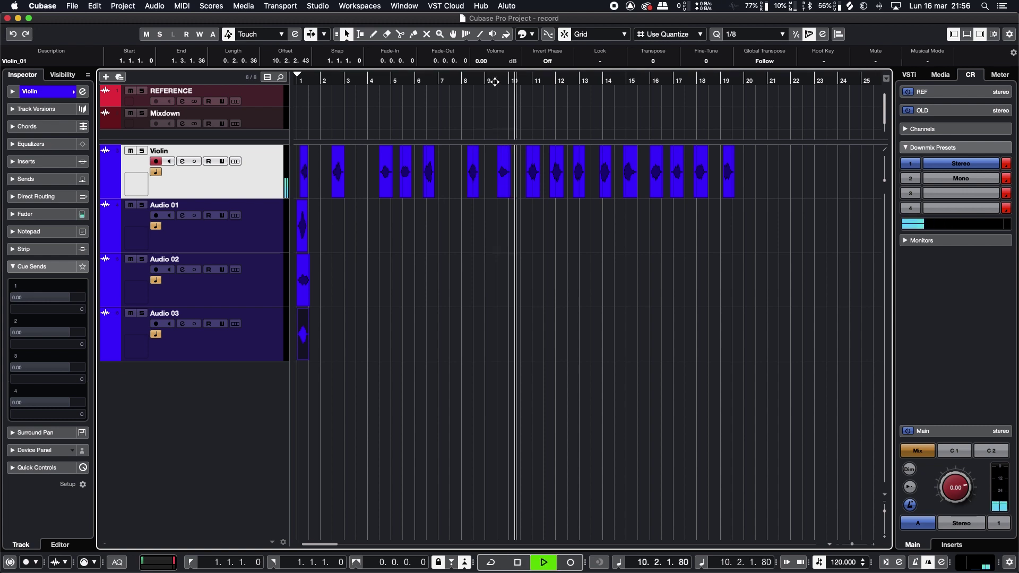
key("space")
left_click(600, 82)
left_click_drag(579, 183, 305, 443)
Audition the remaining samples and move the ones at bars 15 and 19 to the start of separate new tracks.
key("space")
left_click(621, 81)
left_click_drag(630, 183, 303, 497)
left_click(648, 82)
key("space")
left_click_drag(728, 172, 304, 531)
Remove the Violin track together with its unused samples.
right_click(260, 170)
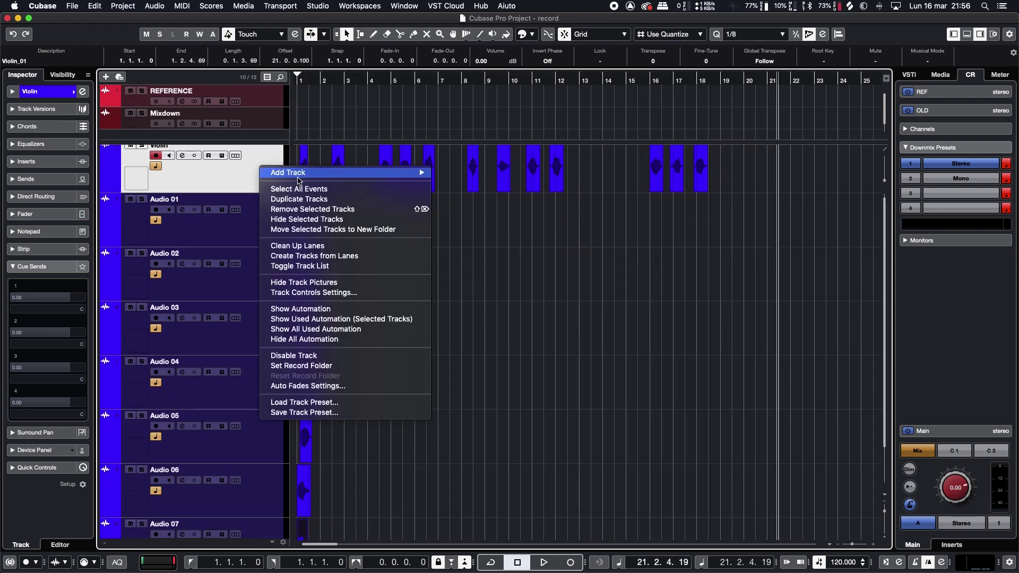
left_click(354, 211)
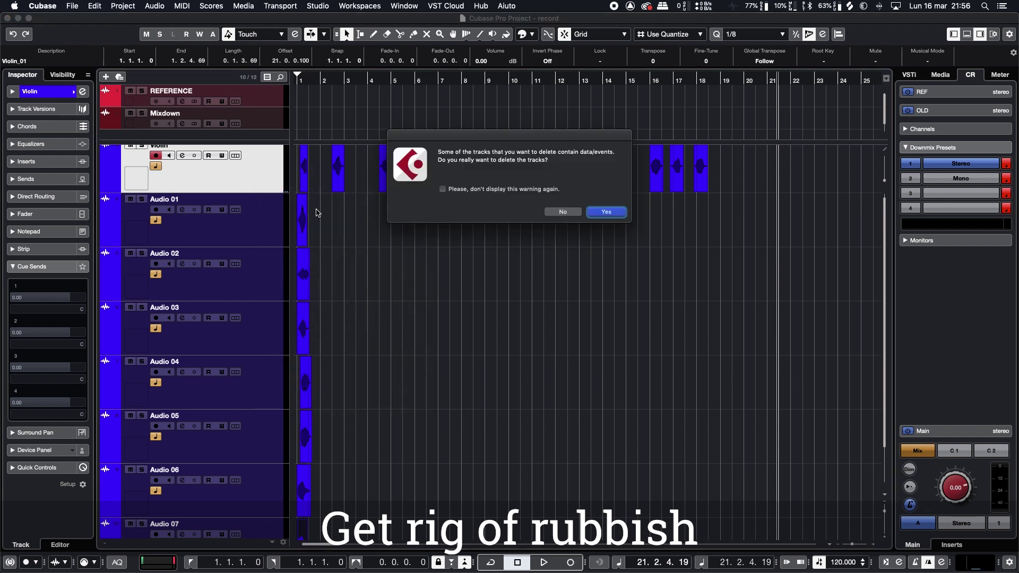
left_click(604, 212)
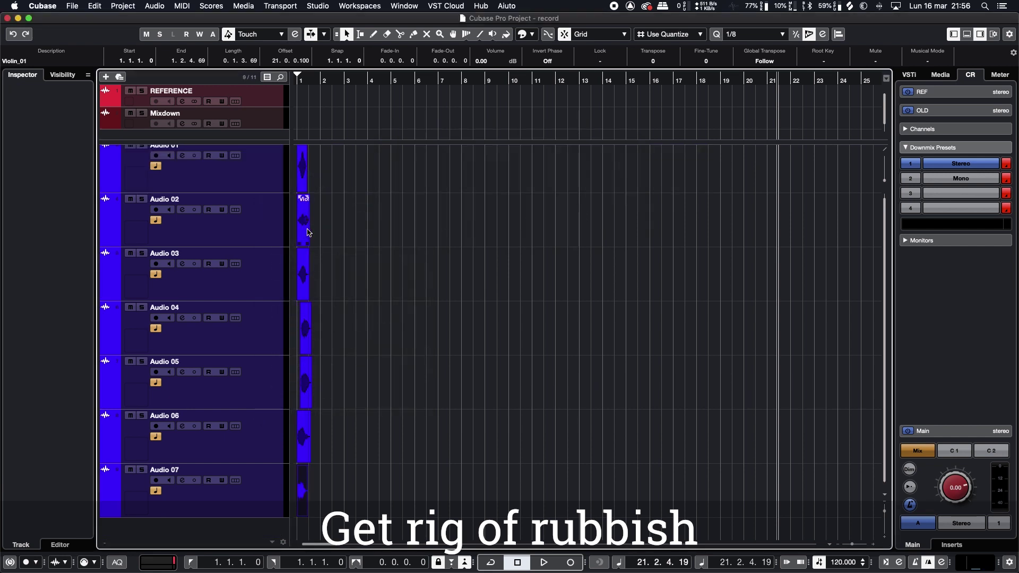
Reduce the height of tracks Audio 01 to Audio 07 together and play the layered samples.
left_click(244, 497)
left_click(262, 174, "shift")
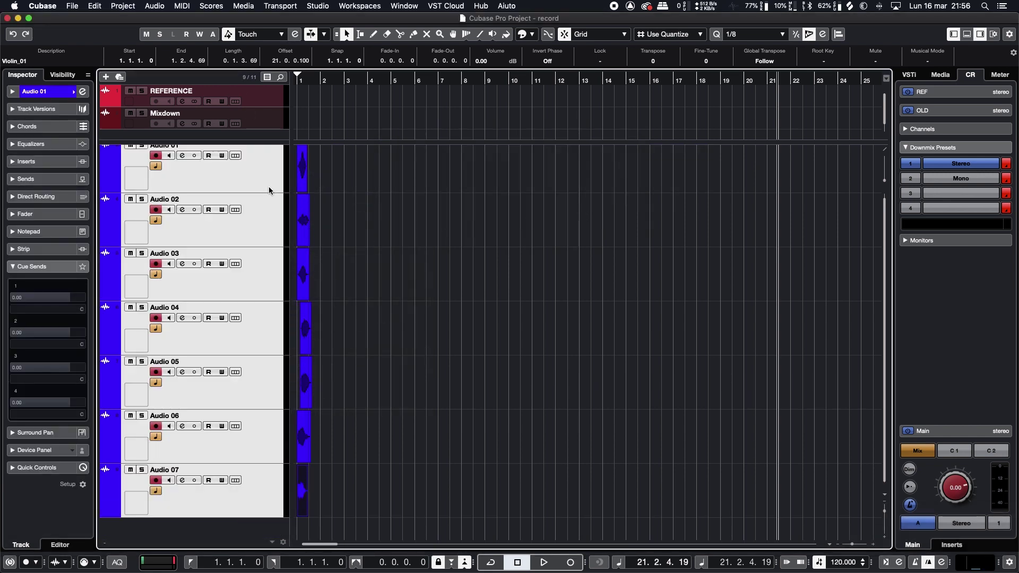
left_click_drag(268, 190, 271, 178)
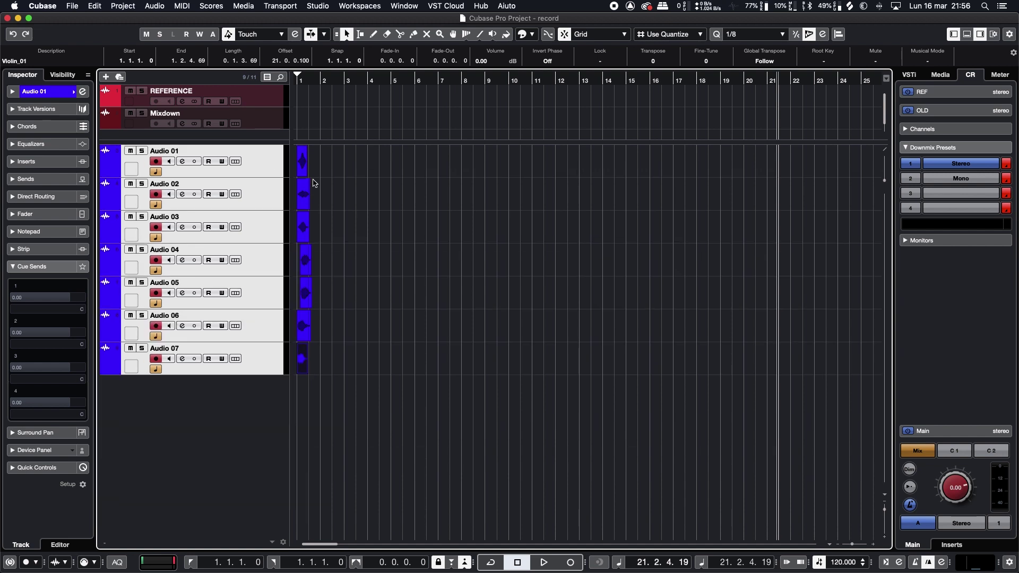
left_click_drag(306, 81, 287, 82)
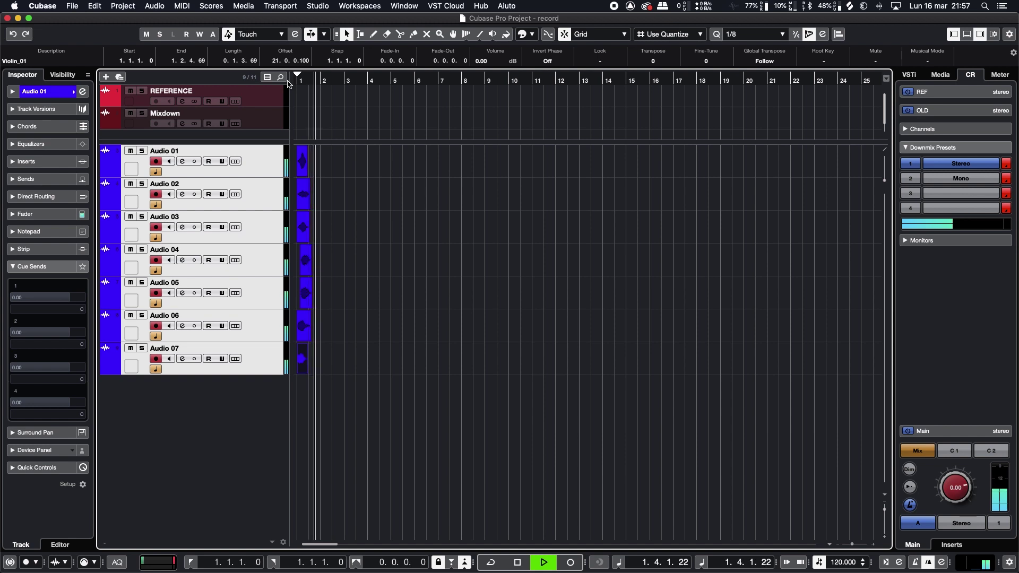
Shift the Violin_01 events on tracks Audio 01 to Audio 07 in time so their loudest parts line up.
left_click(255, 362)
scroll(303, 329, "up", 10)
scroll(320, 418, "left", 3)
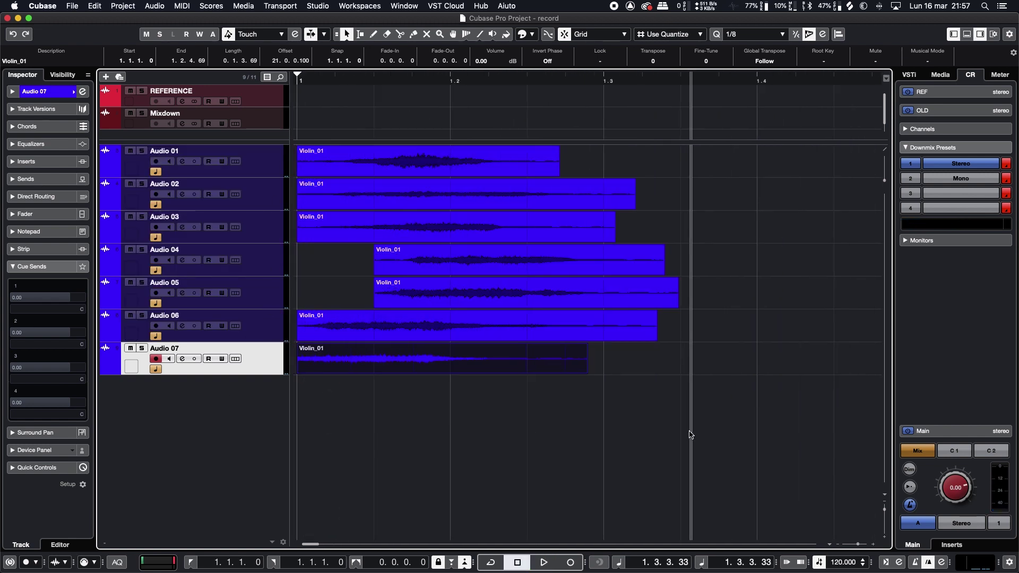
left_click_drag(494, 274, 444, 272)
left_click_drag(426, 205, 439, 230)
left_click_drag(431, 167, 447, 167)
left_click_drag(446, 329, 485, 328)
left_click_drag(398, 363, 322, 149)
left_click(383, 293, "shift")
Shorten the ends of the Violin_01 events on all seven tracks to cut their quiet tails.
left_click_drag(573, 149, 548, 150)
left_click(666, 271)
left_click_drag(614, 273, 554, 273)
left_click_drag(629, 240, 533, 239)
left_click_drag(640, 207, 566, 207)
left_click_drag(574, 175, 525, 175)
left_click_drag(677, 307, 606, 306)
left_click_drag(694, 340, 586, 340)
left_click_drag(686, 372, 610, 372)
Trim the starts of the Violin_01 events and give them short fade-ins and fade-outs.
left_click_drag(314, 174, 354, 174)
left_click_drag(304, 207, 329, 207)
left_click_drag(335, 182, 373, 182)
left_click_drag(319, 213, 365, 214)
left_click_drag(326, 269, 344, 270)
left_click(375, 348)
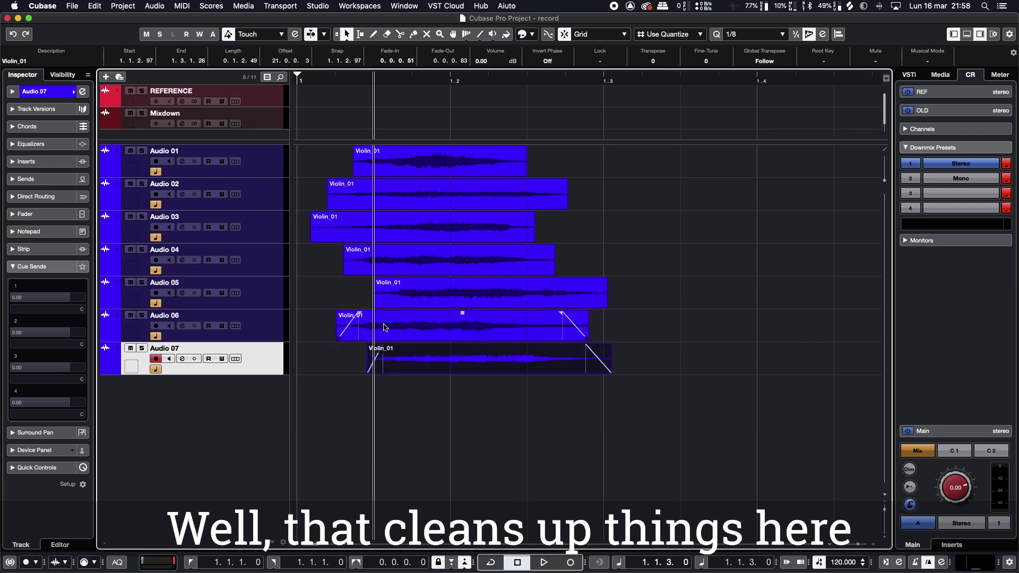
Play the trimmed violin layers together from the project start.
left_click(307, 80)
key("space")
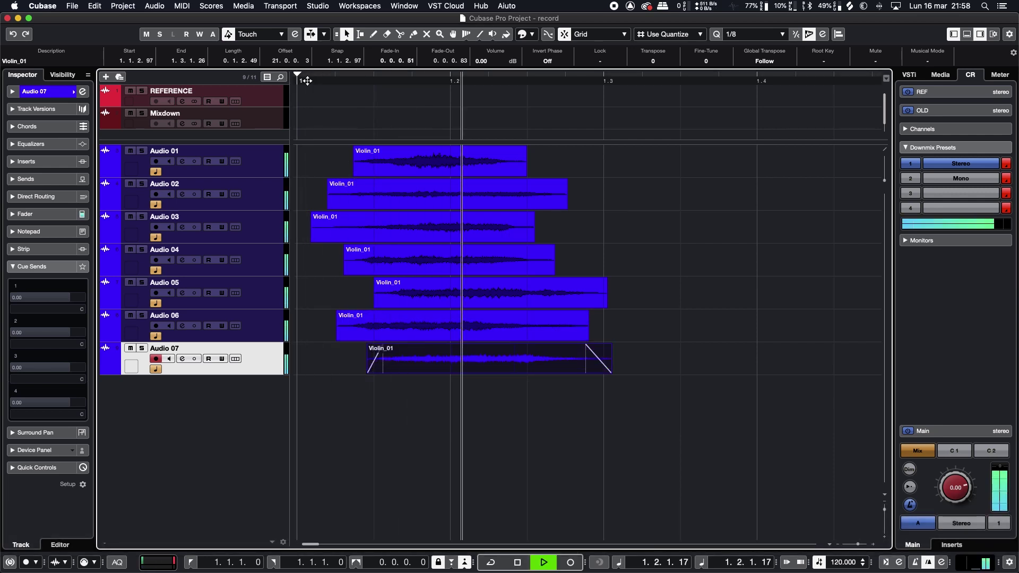
key("space")
Pan Audio 01 fully left, Audio 02 to L47 and Audio 03 to L11.
left_click(111, 161)
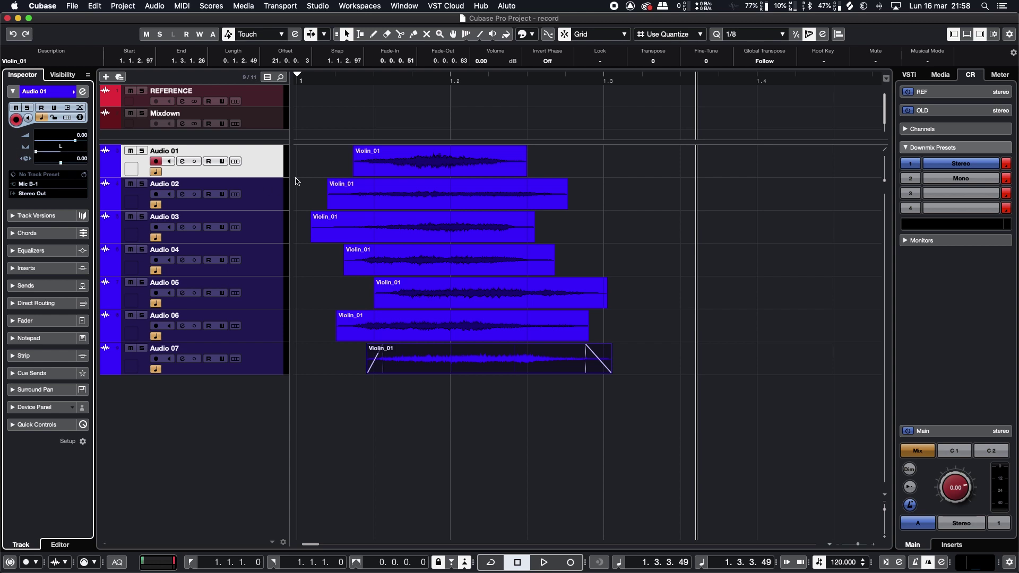
left_click(269, 193)
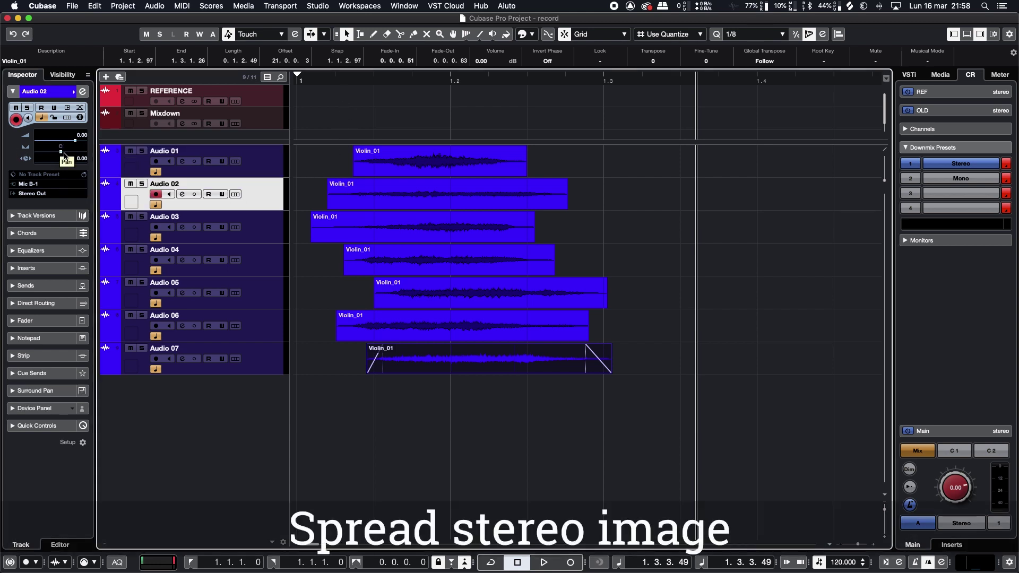
left_click_drag(62, 154, 51, 155)
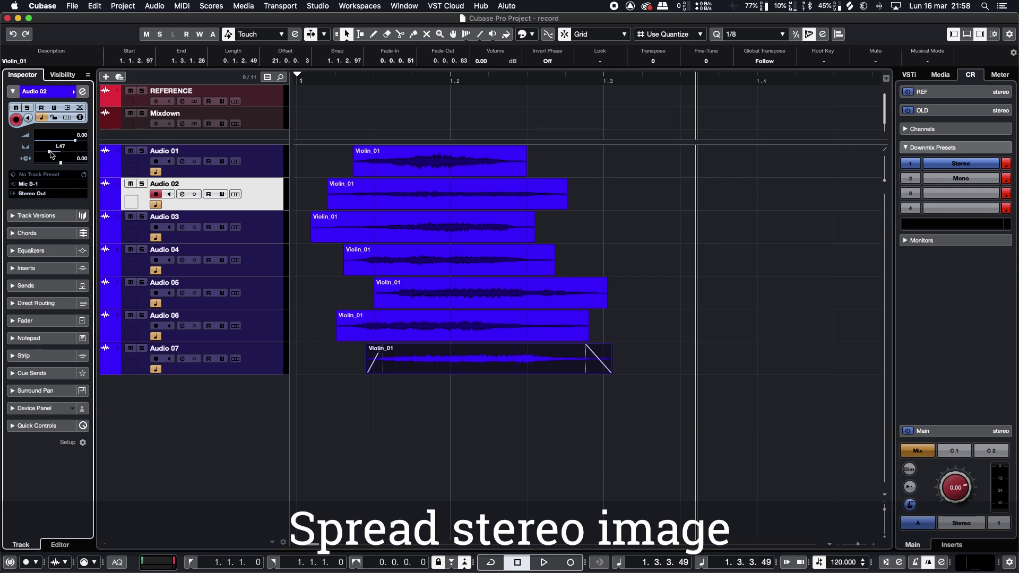
left_click(213, 224)
left_click_drag(61, 154, 58, 155)
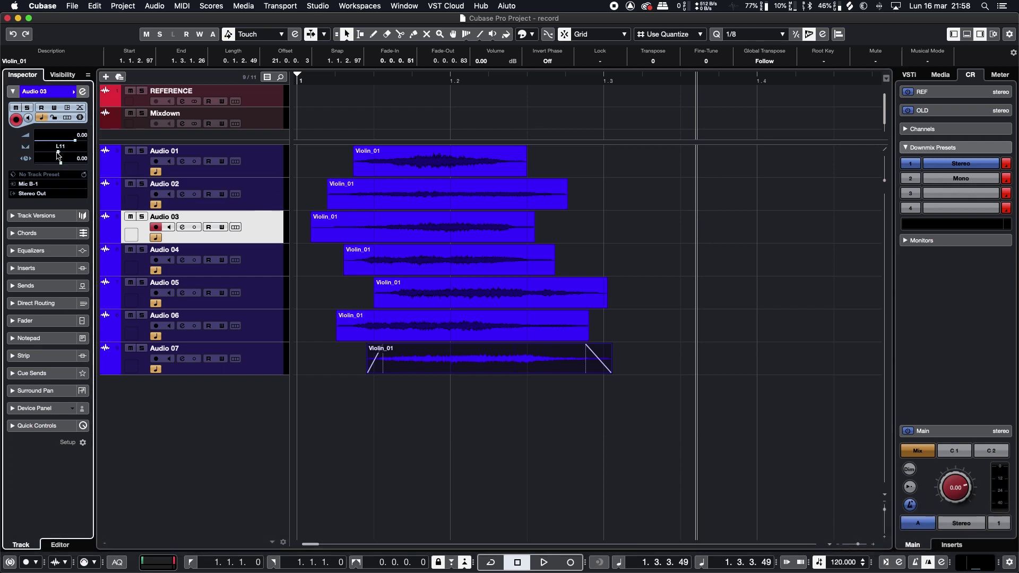
Pan Audio 05 to R23, Audio 06 to R34 and Audio 07 to R87.
left_click(243, 270)
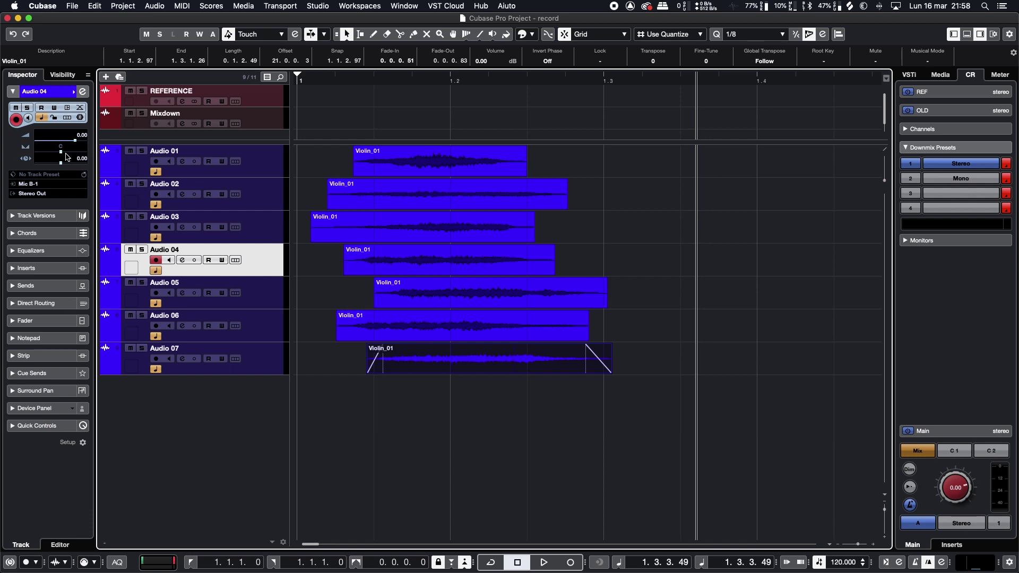
left_click(250, 304)
left_click_drag(63, 154, 67, 155)
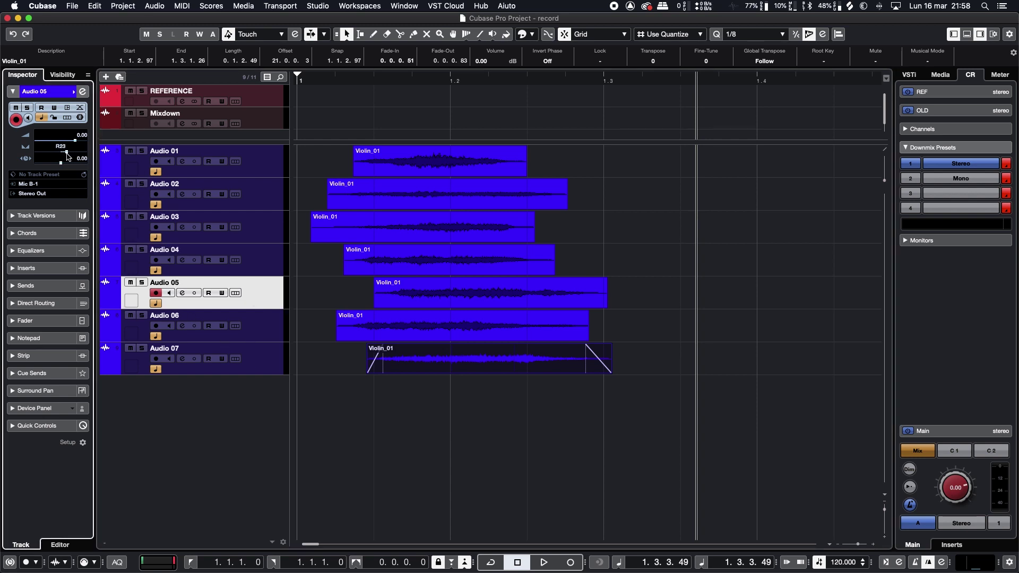
left_click(256, 328)
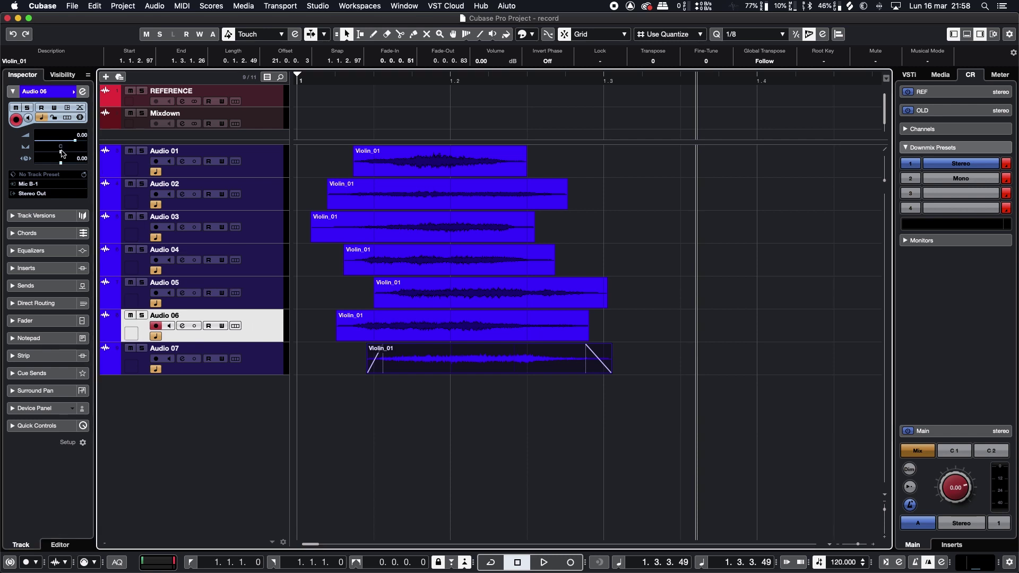
left_click_drag(62, 154, 70, 156)
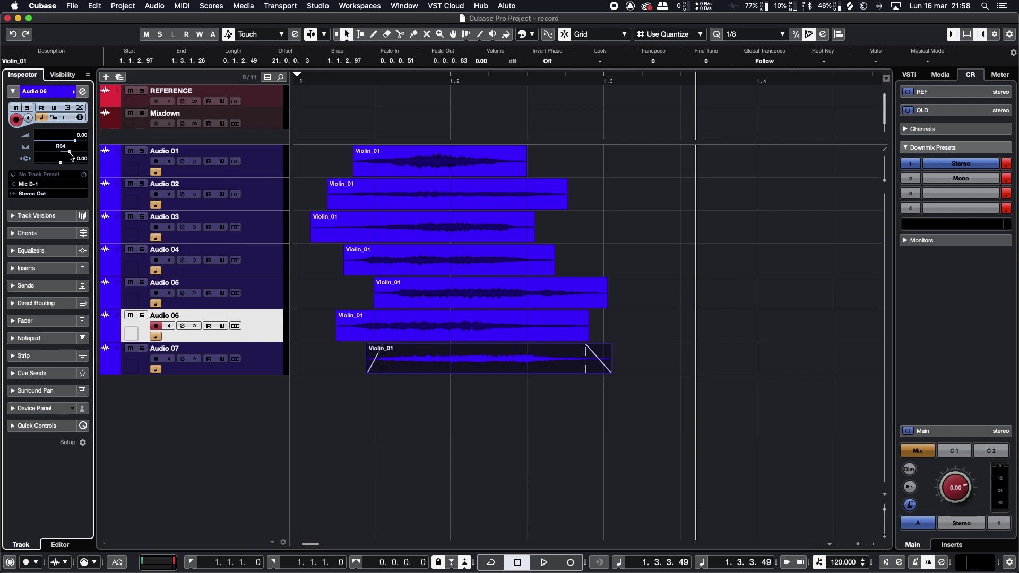
left_click(266, 359)
left_click_drag(62, 154, 80, 156)
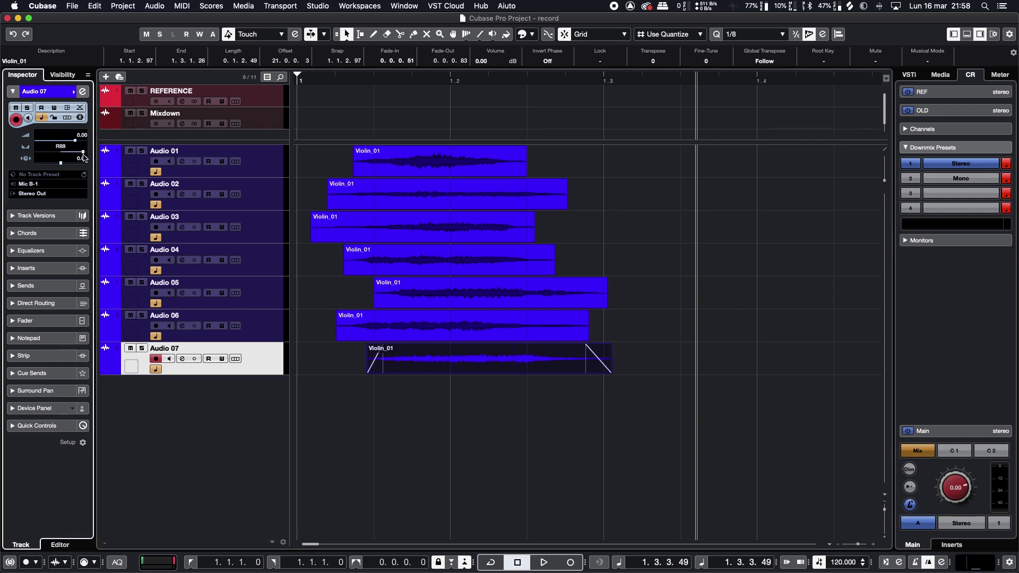
Play the panned violin layers from the project start to check the stereo spread.
left_click(314, 81)
key("space")
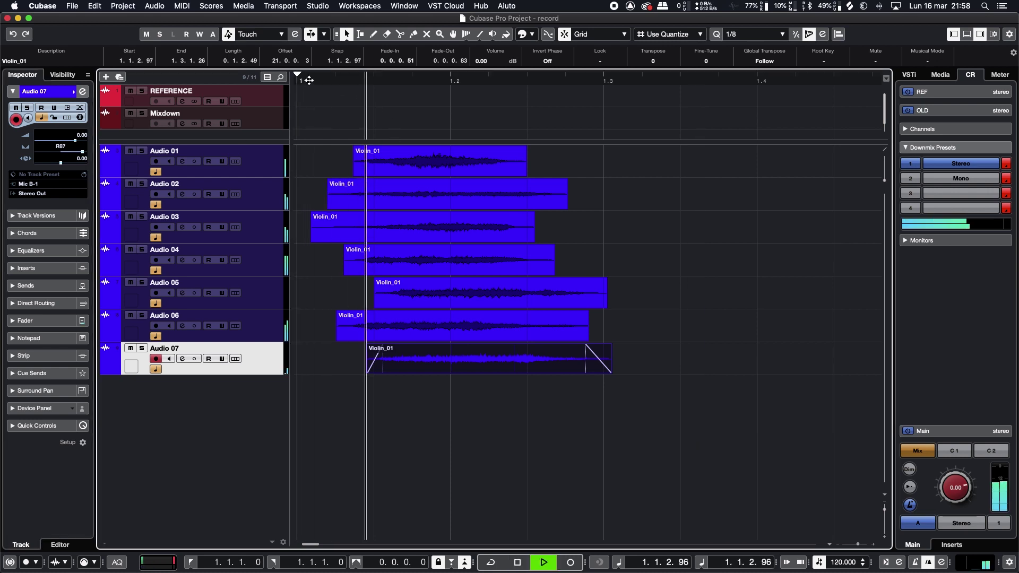
left_click(308, 79)
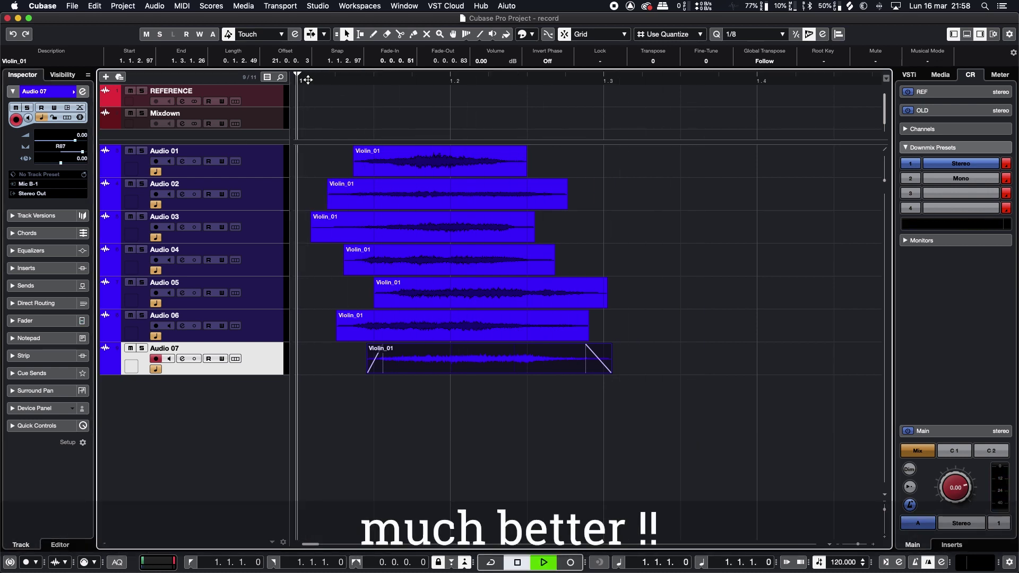
key("space")
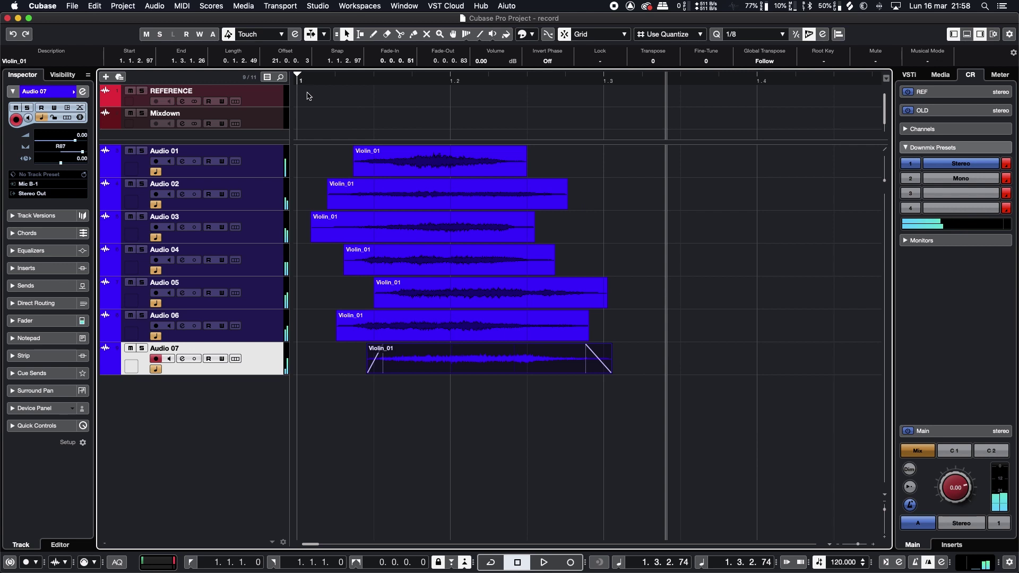
Route tracks Audio 01 through Audio 07 to a new stereo group channel named VIOLIN, created outside any folder.
left_click(260, 165, "shift")
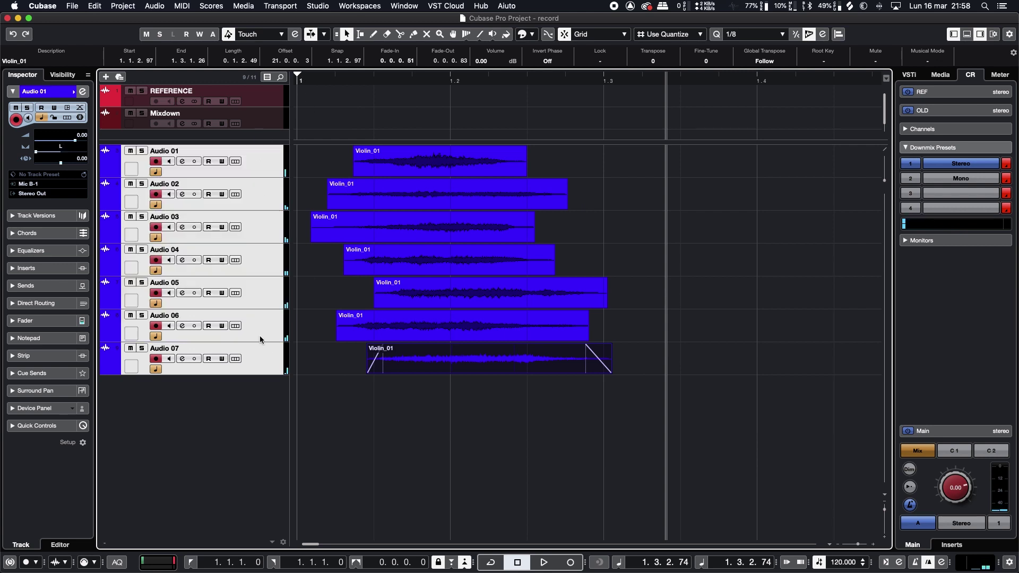
right_click(261, 370)
mouse_move(287, 372)
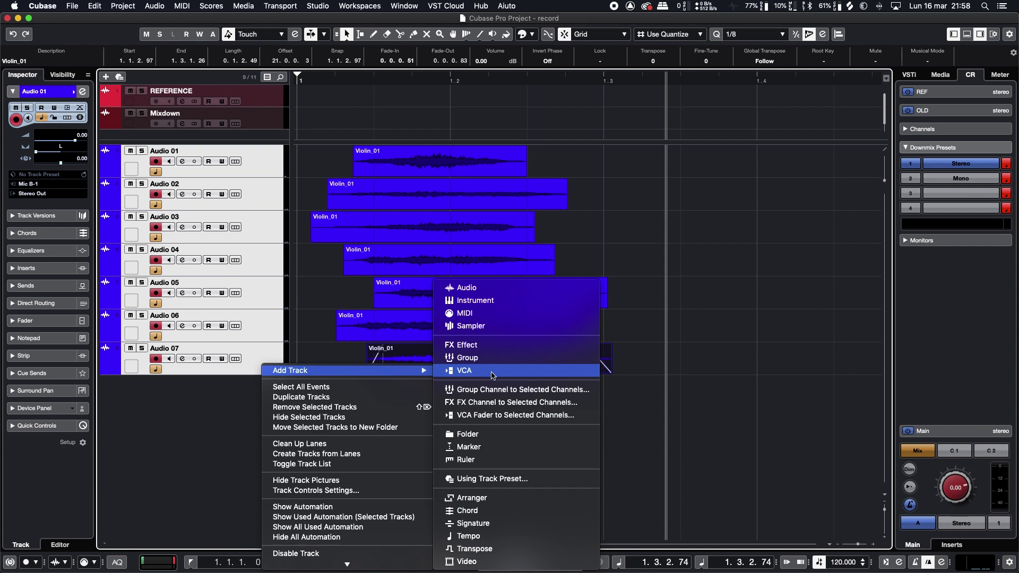
left_click(511, 391)
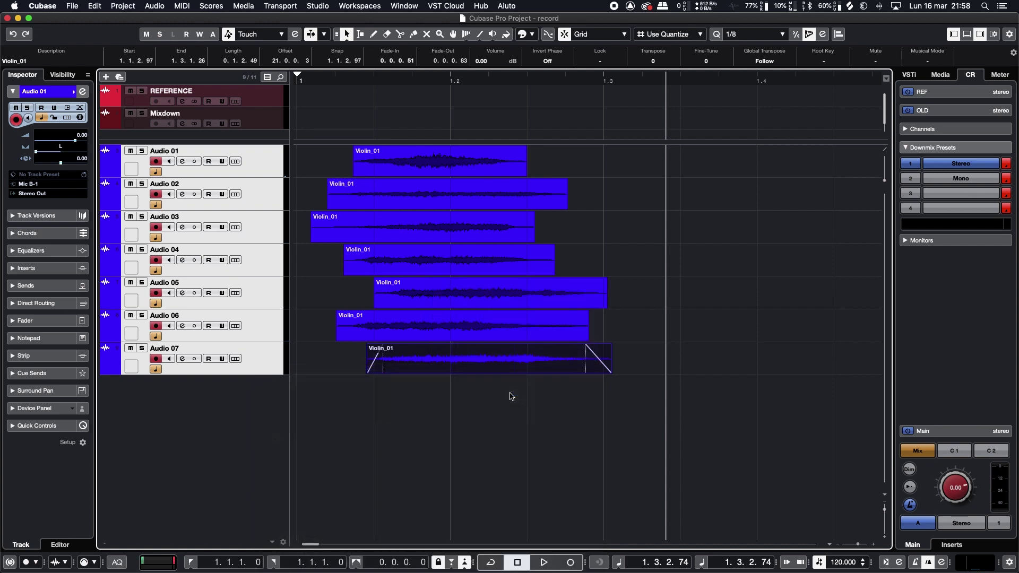
left_click(508, 174)
left_click(516, 225)
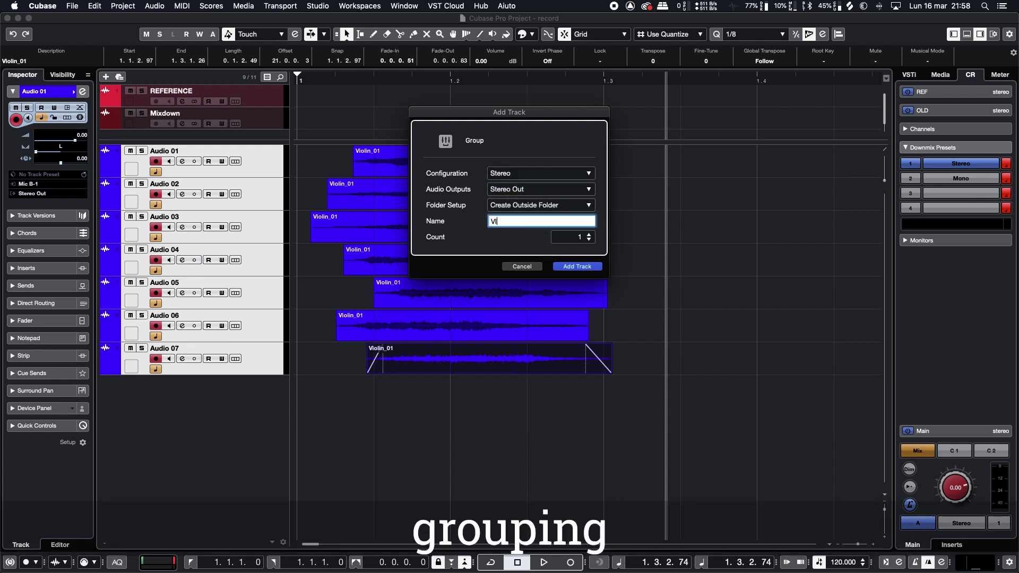
type("VIOLIN")
key("Return")
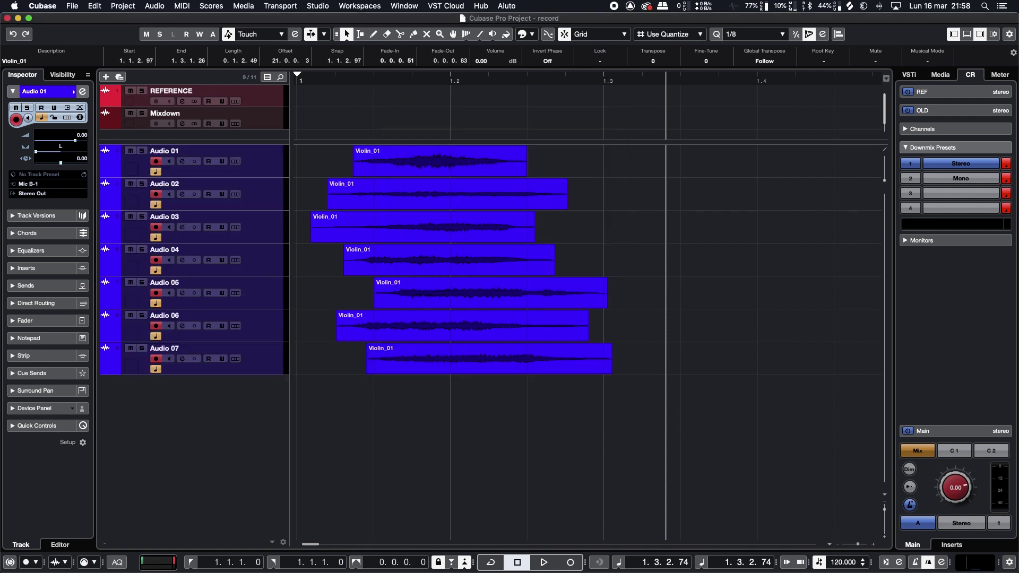
Play the violin layers through the VIOLIN group from the project start.
left_click(303, 81)
key("space")
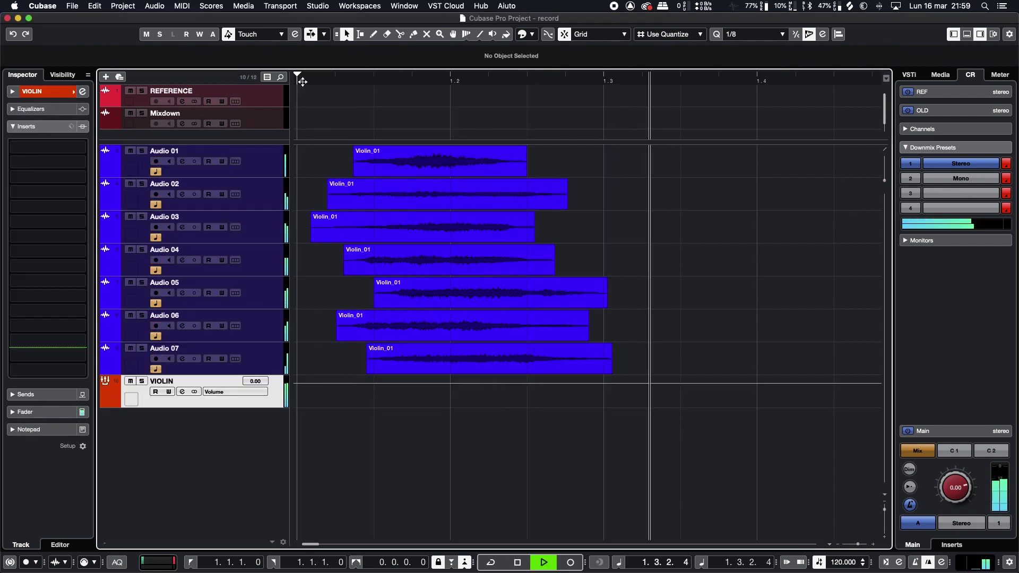
key("space")
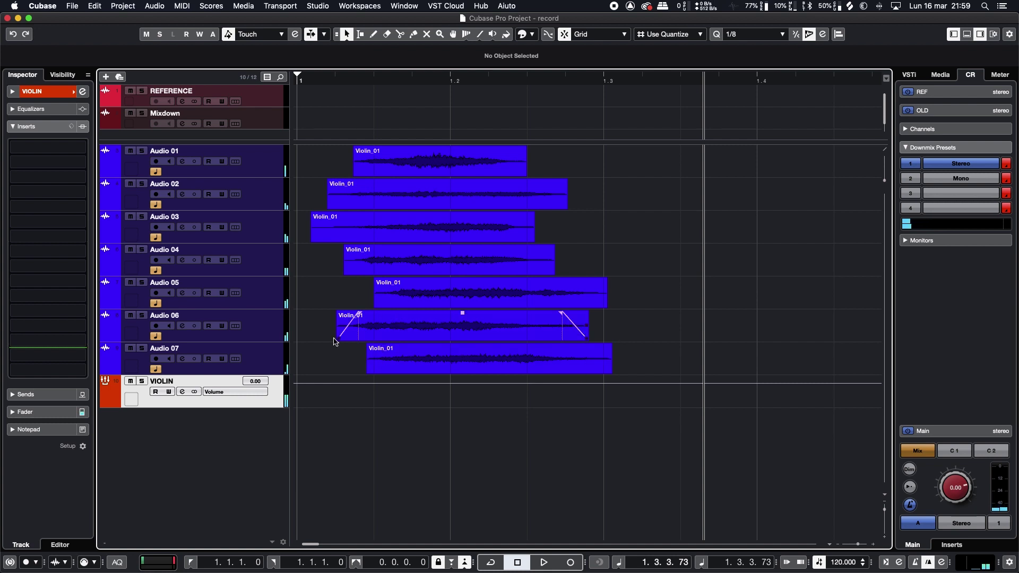
Insert FabFilter Pro-Q 3 on the VIOLIN group with a low cut, a -3.69 dB bell at about 779 Hz and a +3.65 dB high shelf.
left_click(81, 150)
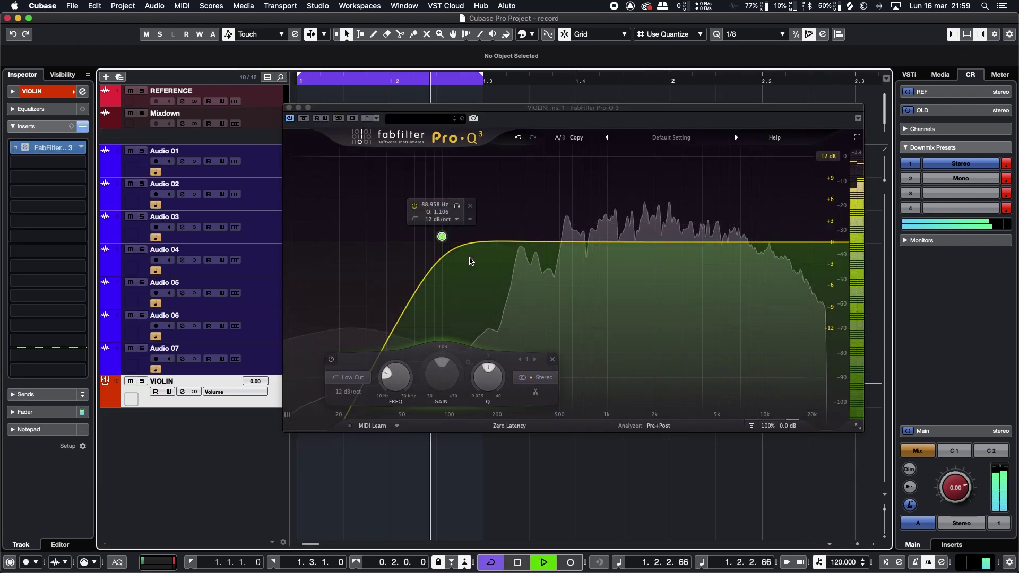
left_click_drag(441, 236, 500, 230)
left_click_drag(603, 244, 590, 269)
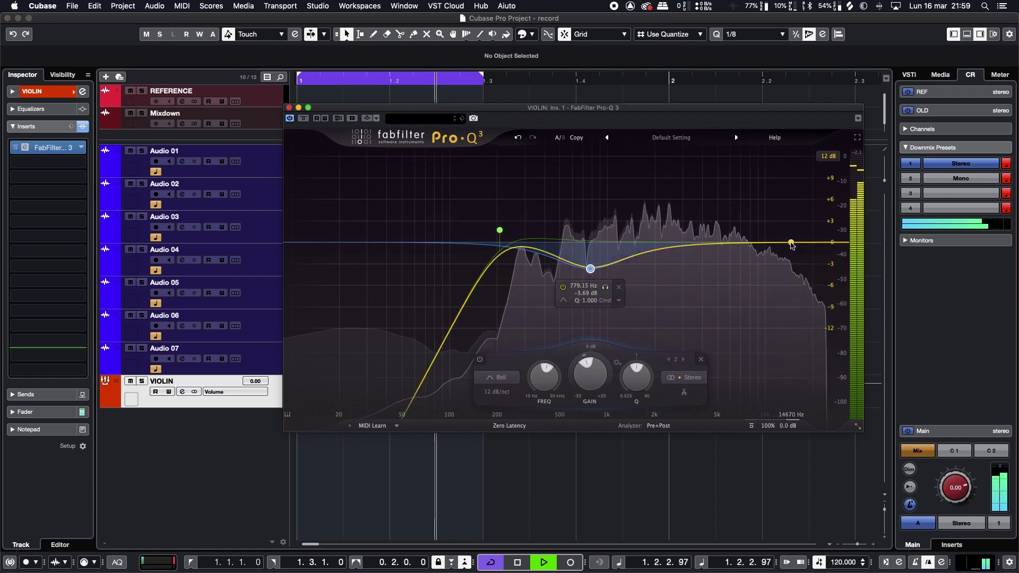
left_click_drag(791, 244, 760, 229)
Raise the EQ's low cut to about 257 Hz and shift the midrange dip slightly lower in frequency.
left_click_drag(499, 230, 514, 229)
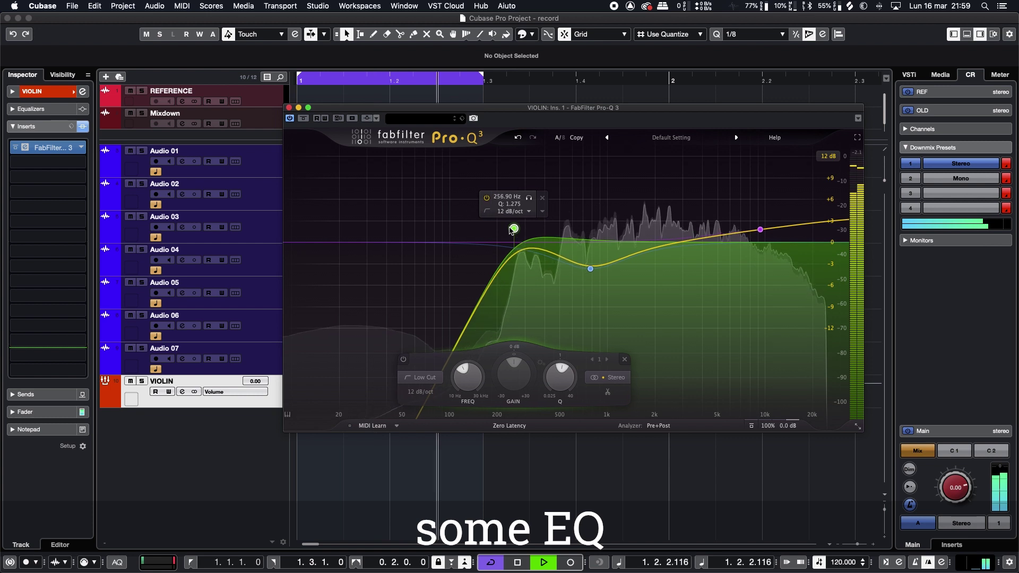
left_click_drag(590, 268, 577, 267)
left_click(759, 229)
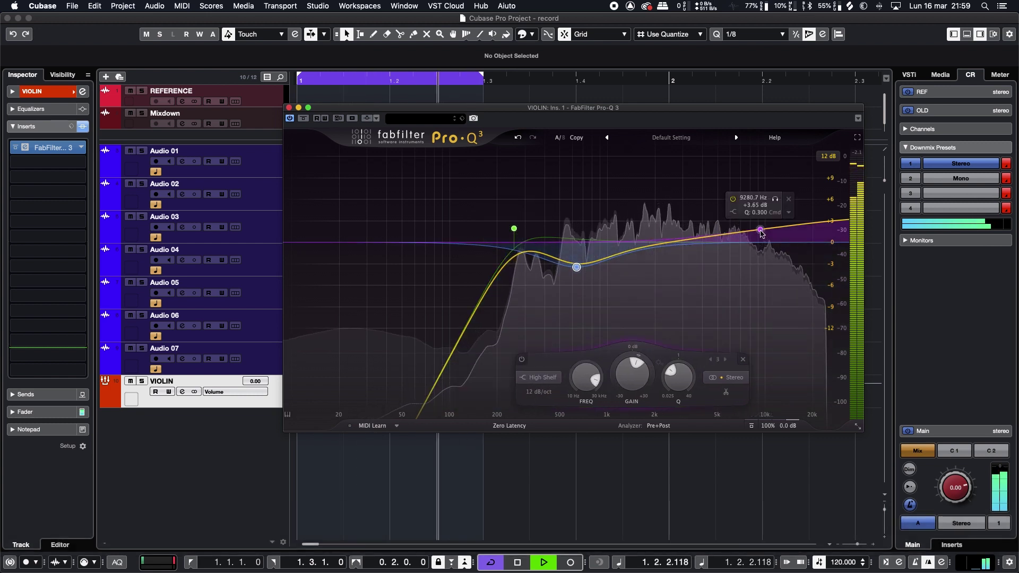
Extend the playback loop's end to 1.3.3, listen to the equalized violins, close the EQ and stop playback.
left_click_drag(446, 108, 389, 233)
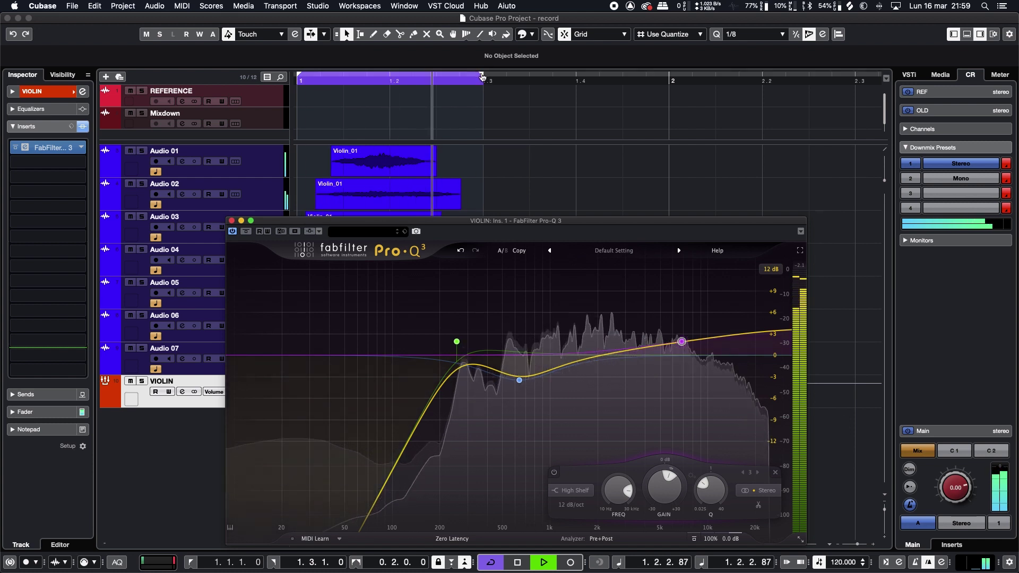
left_click_drag(482, 76, 529, 76)
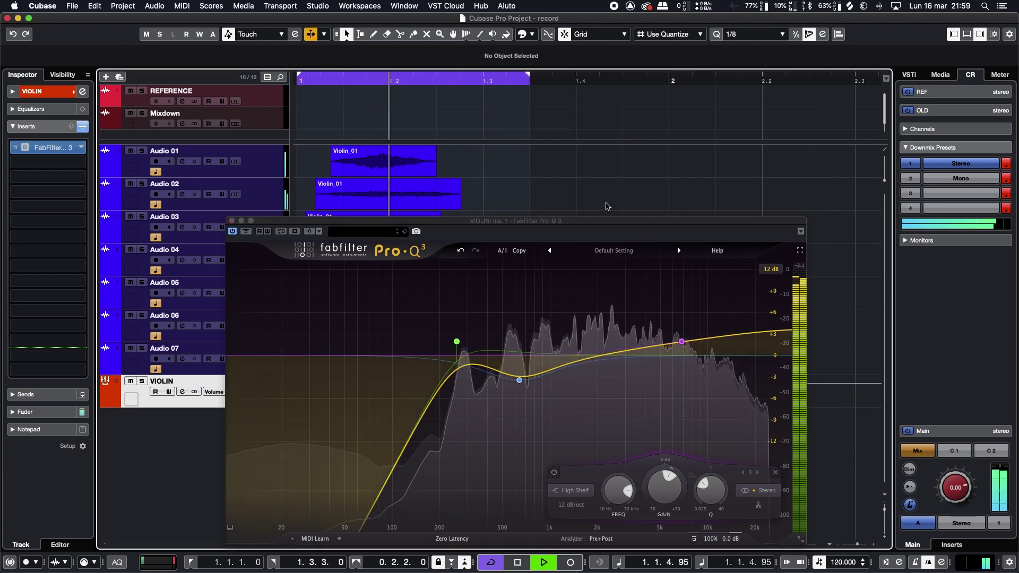
left_click_drag(511, 223, 568, 157)
left_click(289, 156)
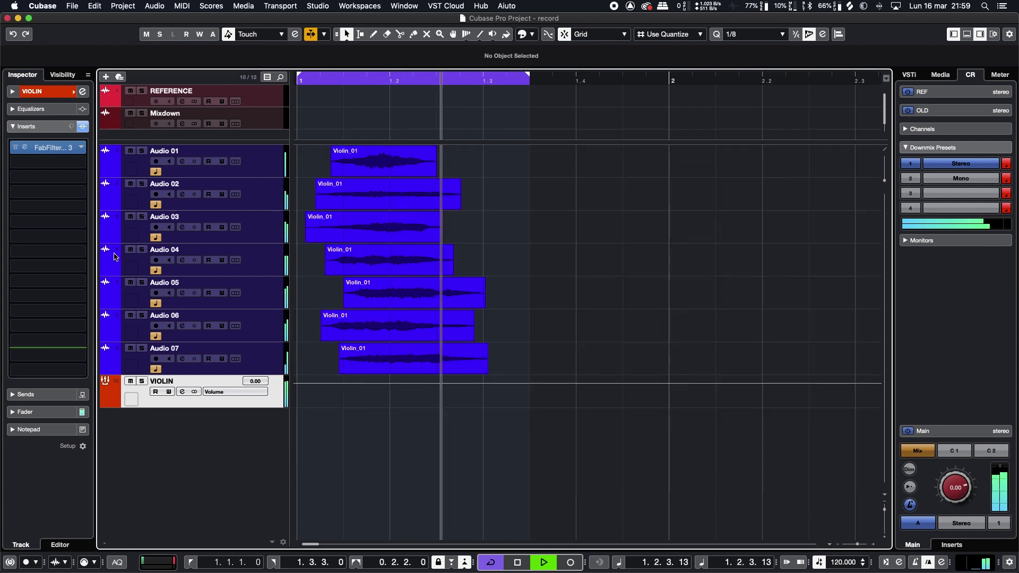
key("space")
Insert the OTT multiband compressor after the EQ on the VIOLIN group and load its Master preset.
left_click(48, 163)
left_click(29, 335)
left_click(59, 343)
left_click_drag(815, 178, 574, 176)
left_click(565, 195)
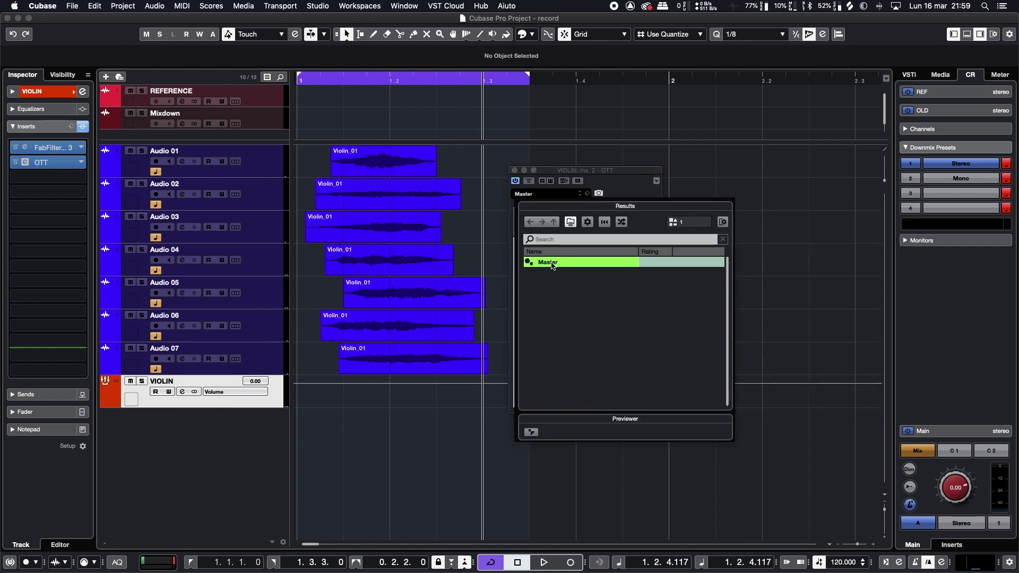
double_click(552, 264)
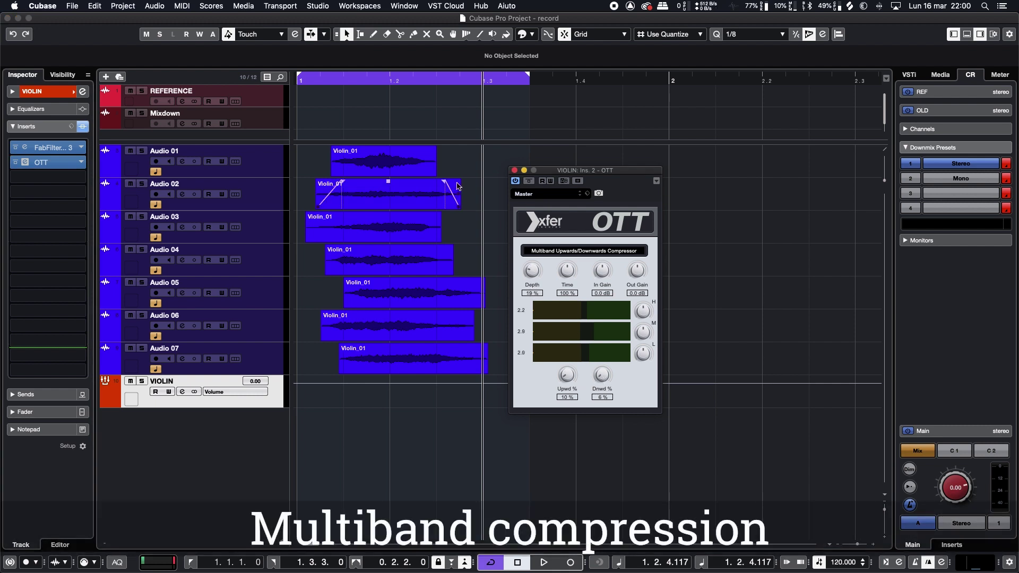
Play the violin loop from the start to hear the Master preset of OTT.
left_click(306, 79)
key("space")
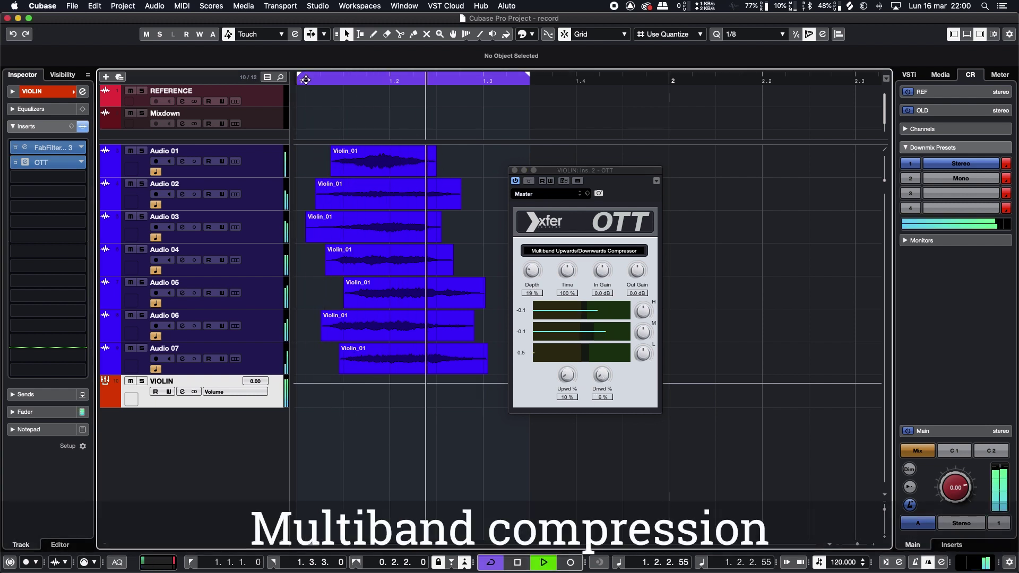
key("space")
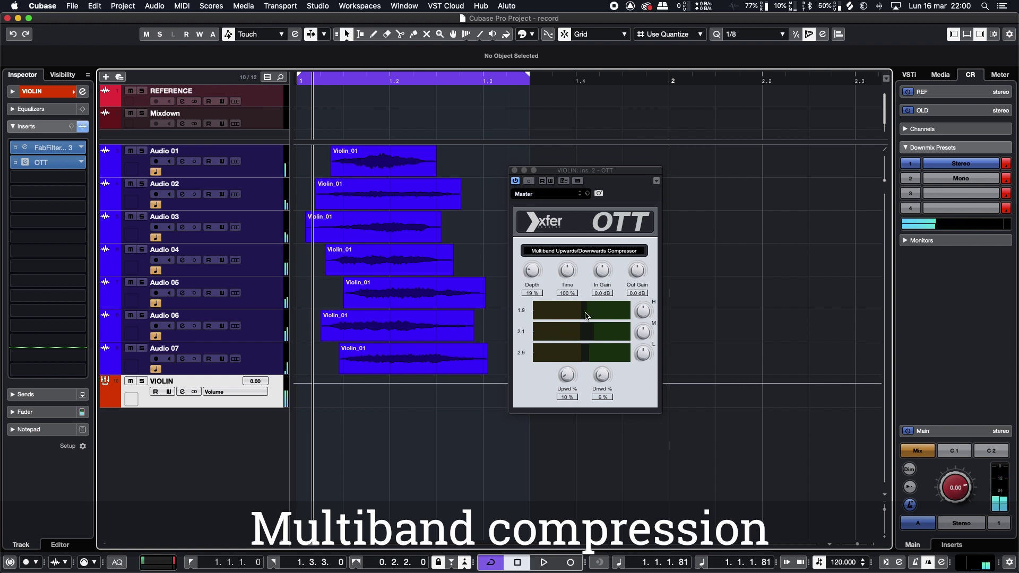
Lower OTT's mid-band threshold and adjust its band level knobs while the violin loop plays.
left_click(588, 335)
left_click(306, 81)
key("space")
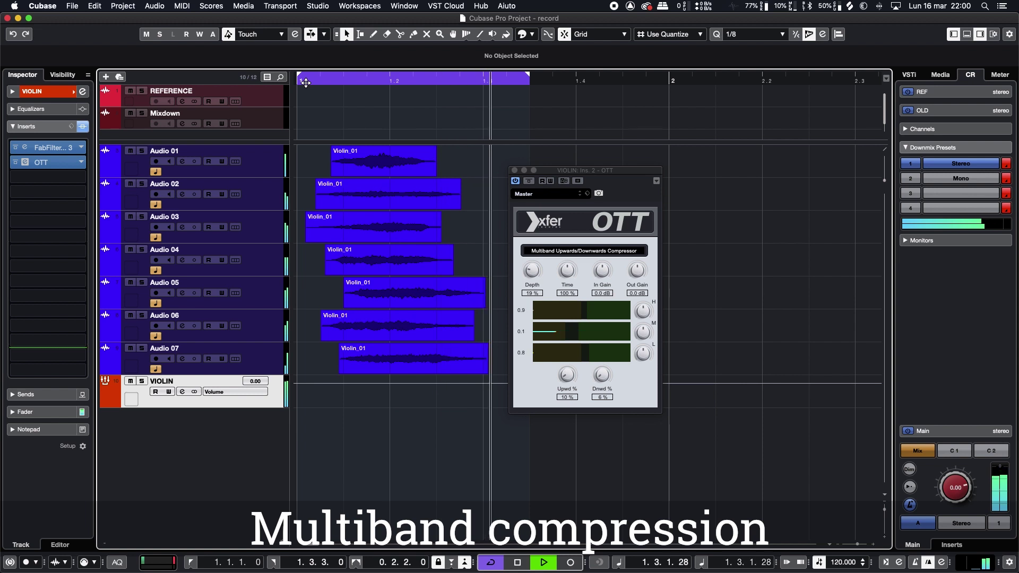
left_click(643, 353)
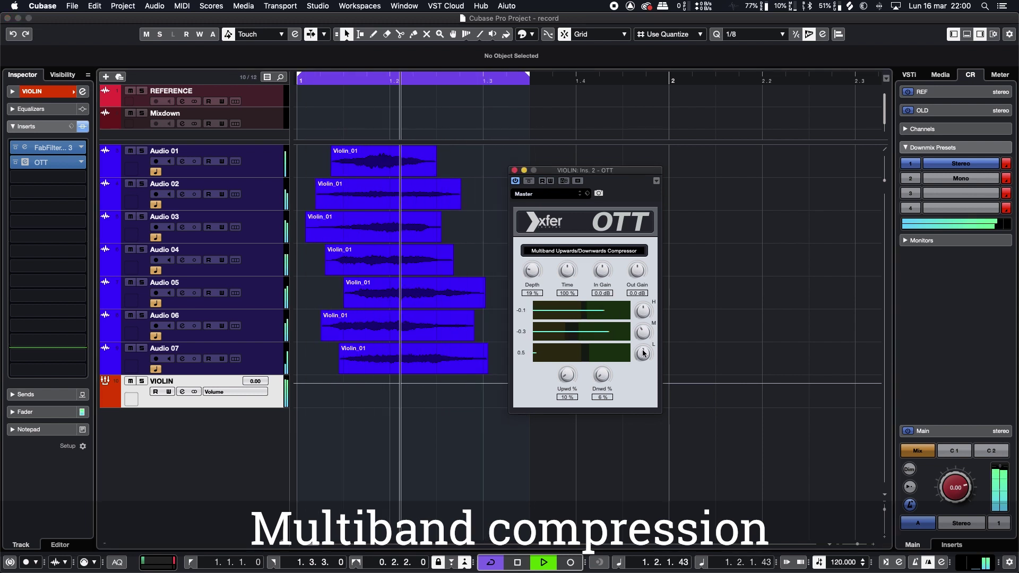
key("space")
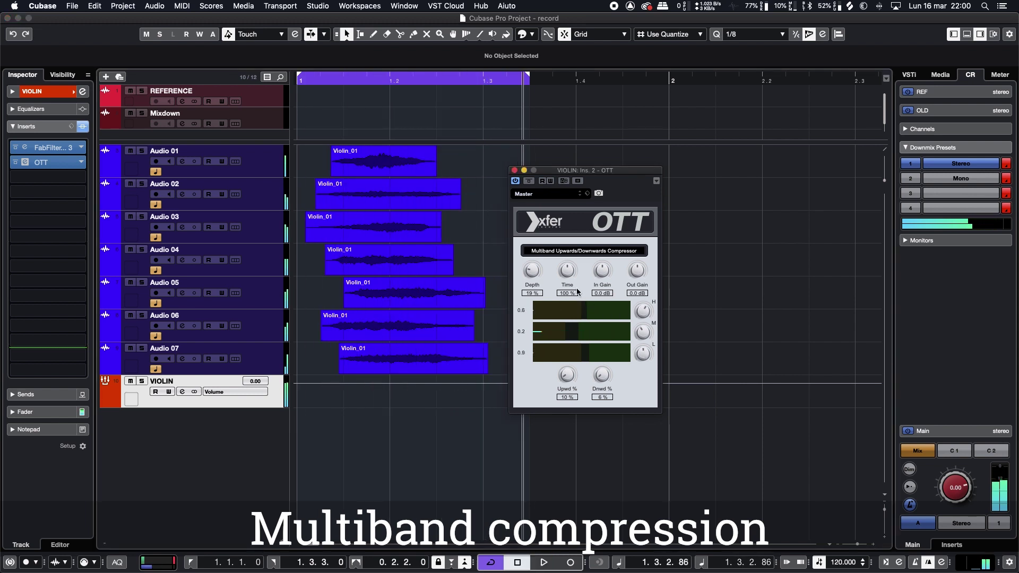
Insert ValhallaRoom after OTT on the VIOLIN group and set its mix to 42.4%.
left_click(80, 178)
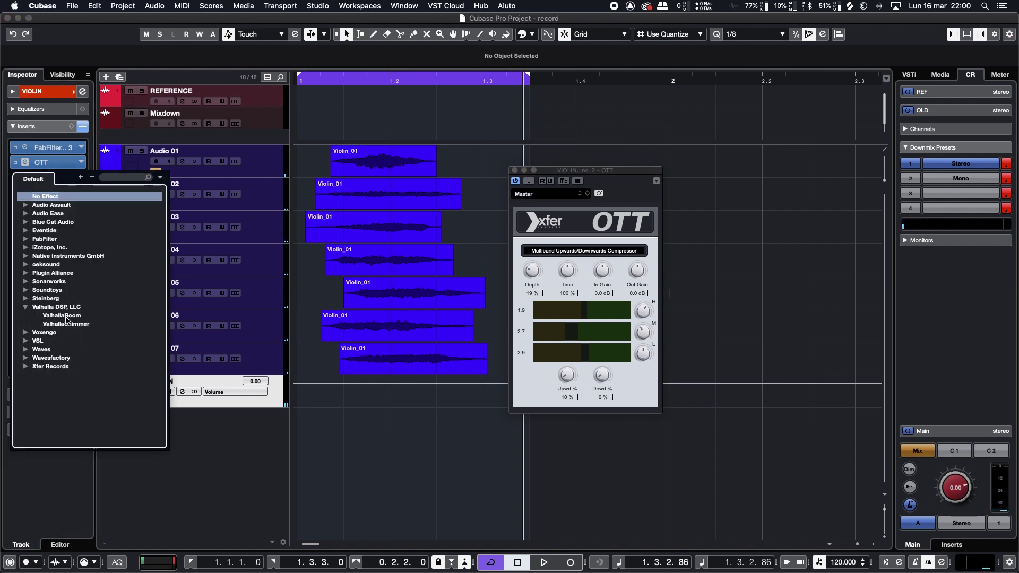
left_click(64, 317)
left_click_drag(316, 365, 320, 419)
Play the violin loop from the project start to hear the added reverb.
left_click(300, 80)
key("space")
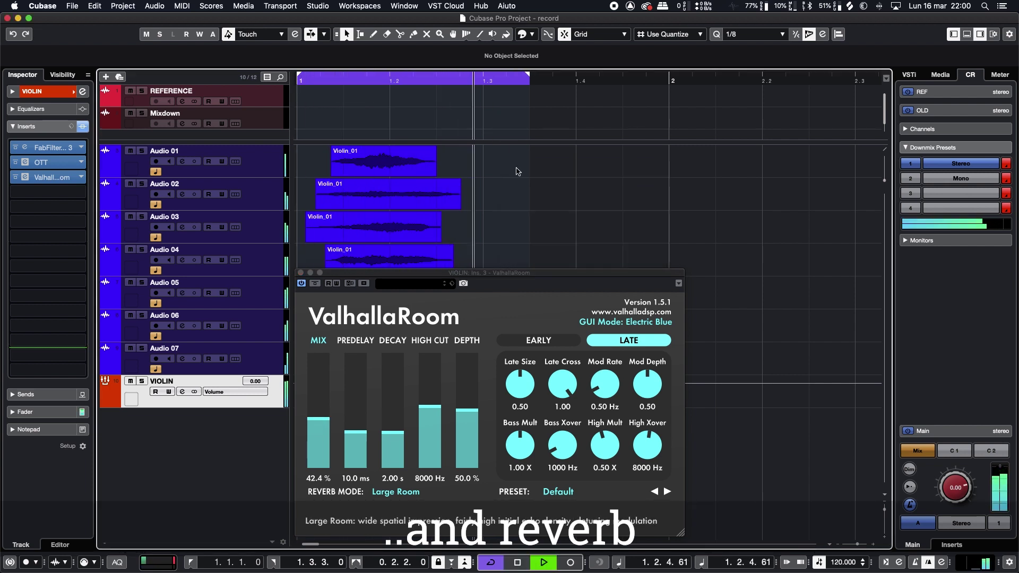
left_click(519, 170)
key("space")
Extend the loop's end to bar 2 and play the violins with their full reverb tail.
left_click_drag(529, 79, 658, 80)
key("space")
left_click_drag(439, 269, 571, 149)
key("space")
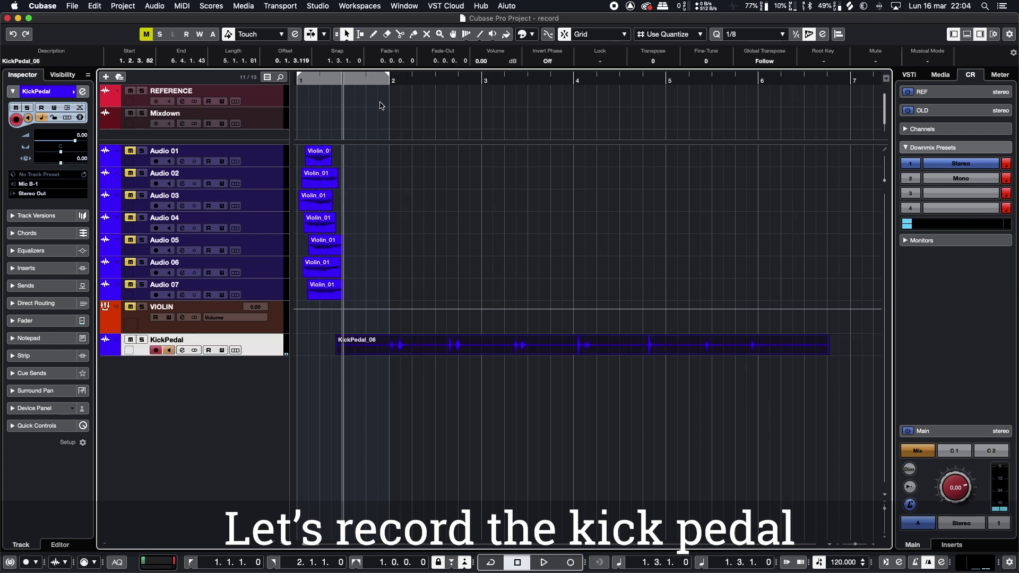
Turn off input monitoring on the KickPedal track and play its recording from just before bar 2.
left_click(377, 81)
key("space")
key("space")
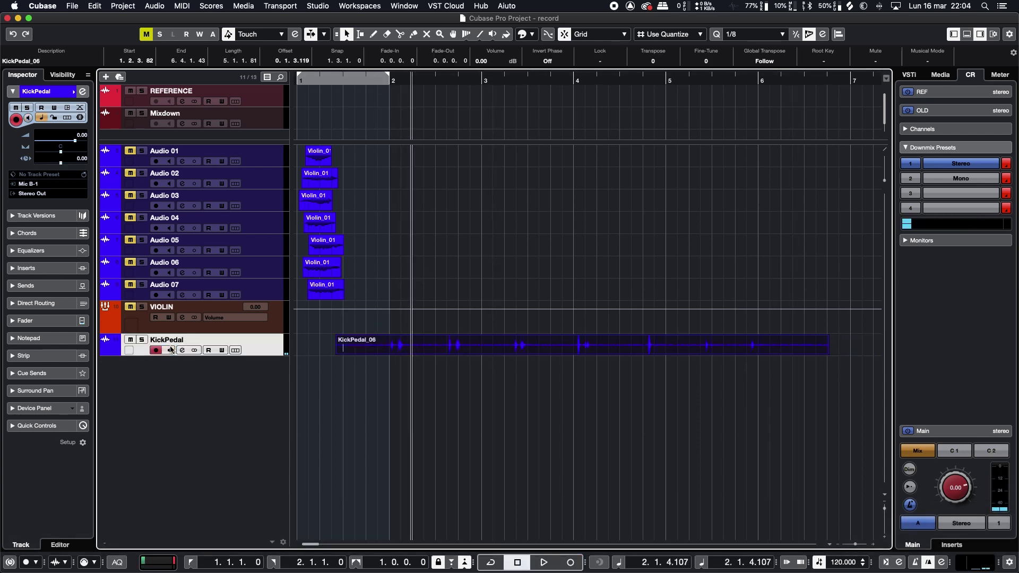
left_click(376, 84)
key("space")
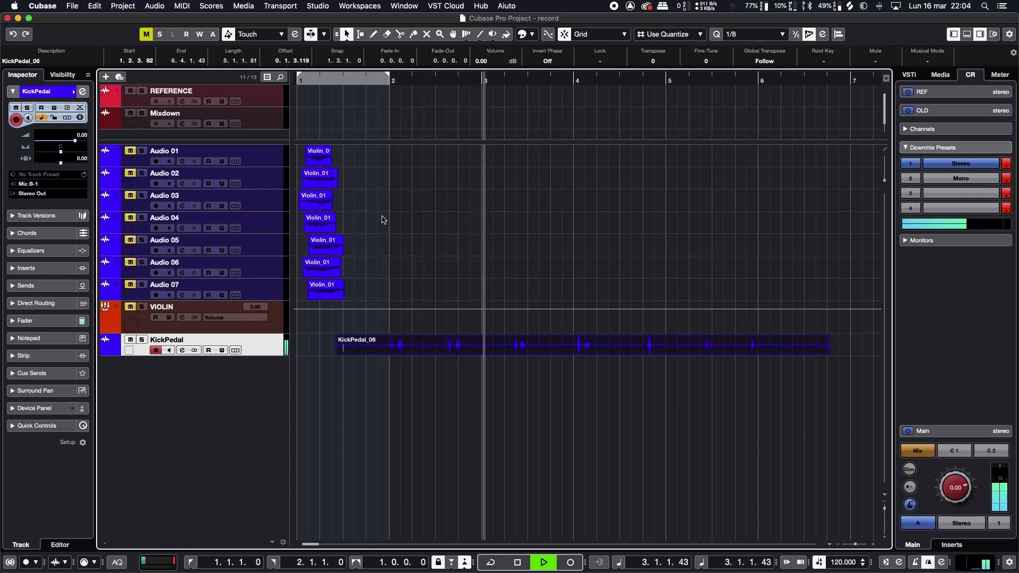
left_click(338, 343)
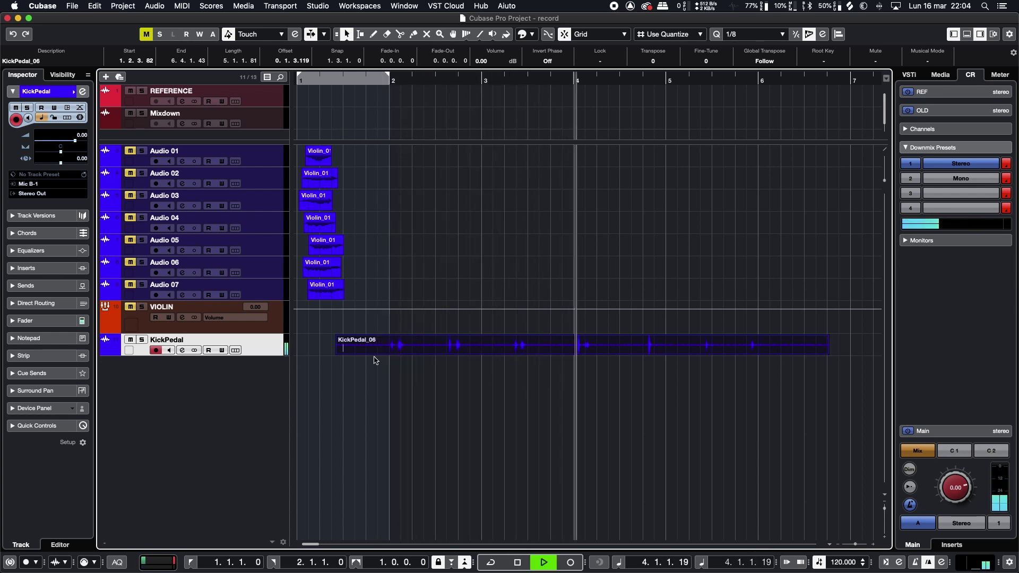
key("space")
Isolate the best hit of the kick pedal recording, delete the rest and move the hit to the project start.
left_click_drag(340, 353, 442, 352)
right_click(500, 371)
left_click(556, 372)
left_click(470, 350)
right_click(494, 354)
left_click(494, 354)
key("Delete")
left_click_drag(459, 351, 314, 353)
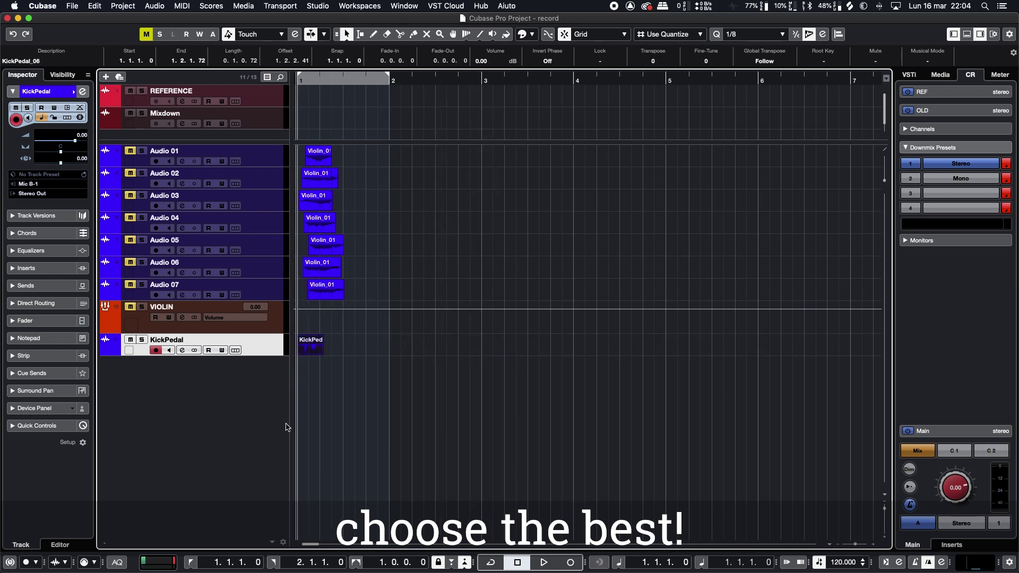
Trim the kick pedal clip's start to its first transient, shorten its end and add short fades at both ends.
key("h")
key("h")
key("h")
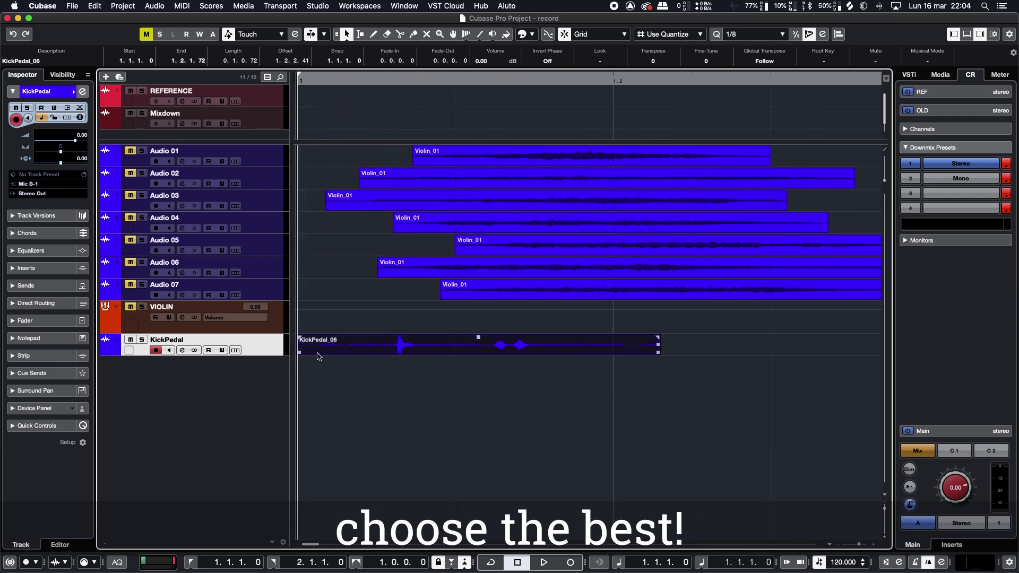
left_click_drag(301, 352, 395, 338)
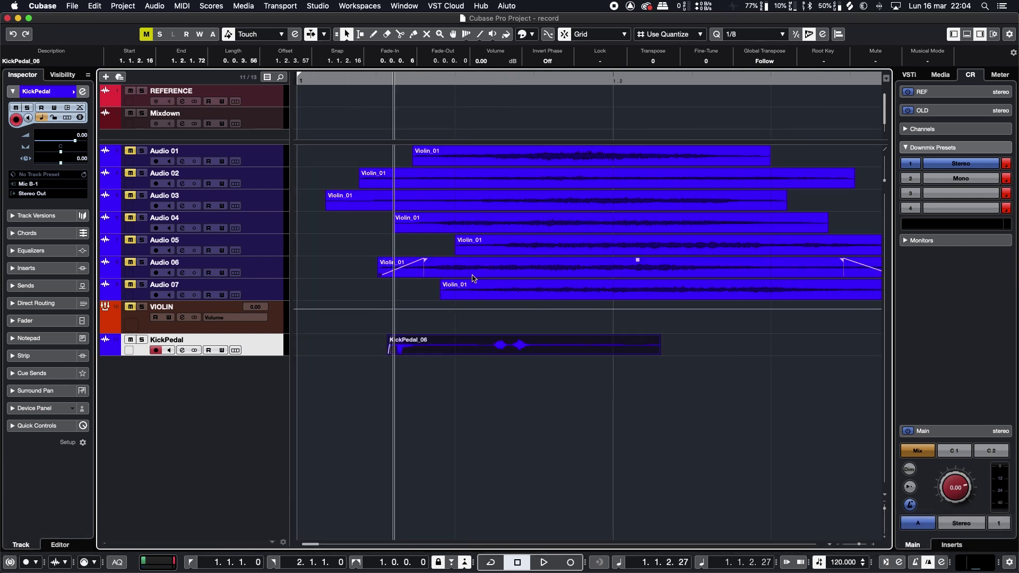
left_click_drag(659, 351, 590, 337)
Play the trimmed kick pedal clip to check its start and fades.
left_click(358, 80)
key("space")
key("space")
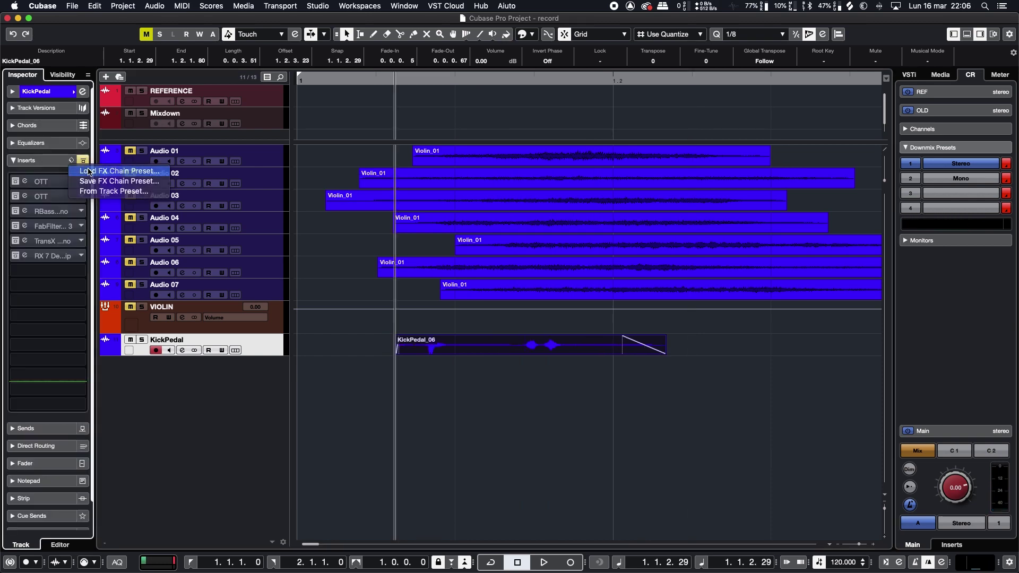
Activate the first OTT insert on the KickPedal track and compare the looped hit with and without its upward compression.
left_click(122, 168)
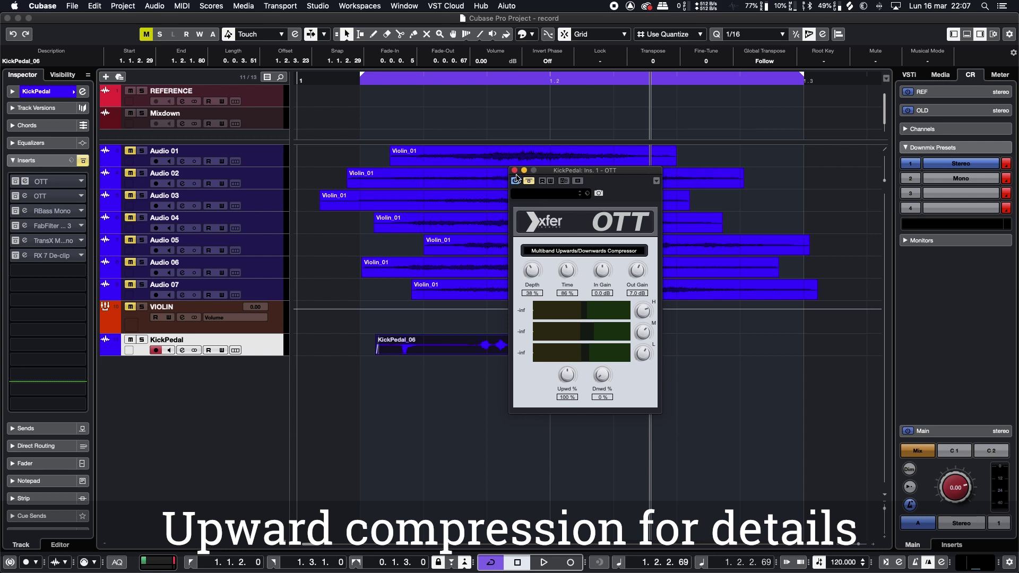
left_click(527, 181)
key("space")
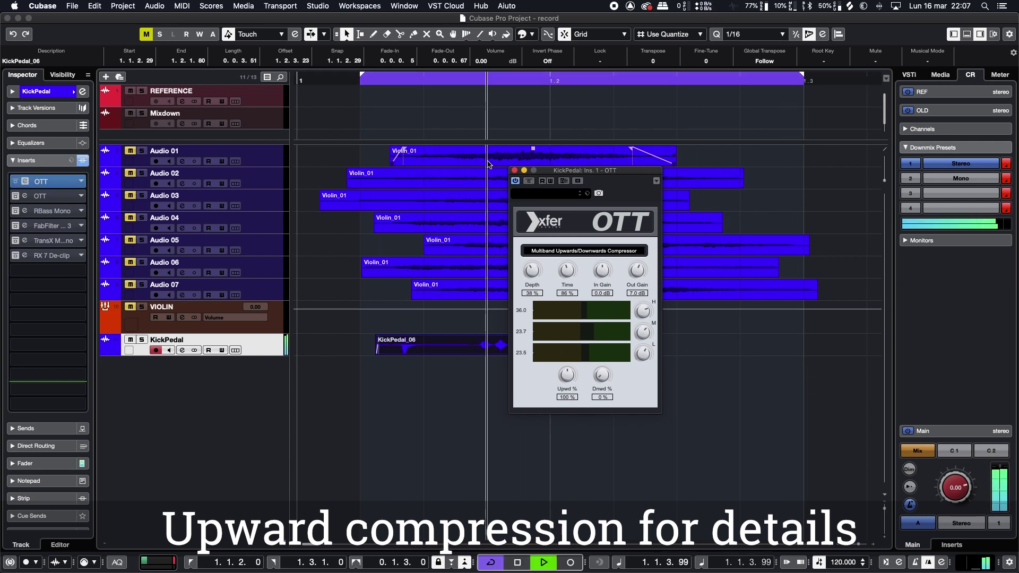
left_click(528, 181)
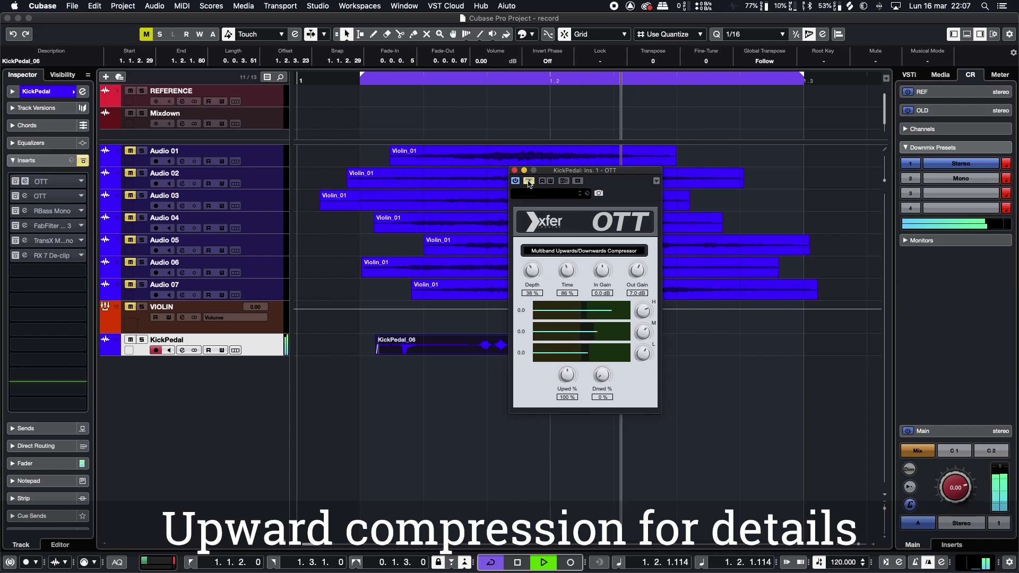
left_click(529, 181)
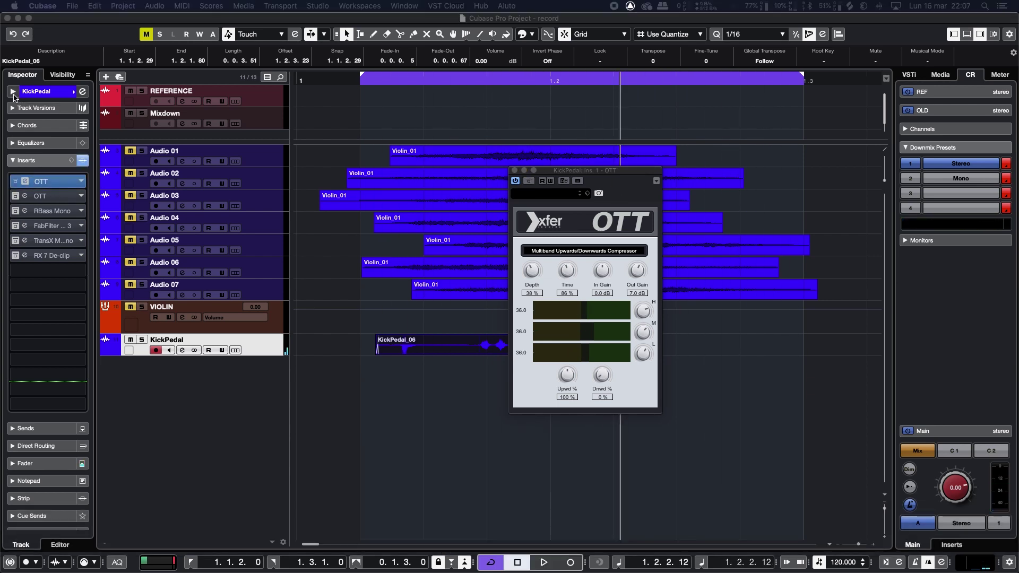
Activate the second OTT insert on the KickPedal track with Upwd 0 % and Dnwd 100 %, and compare the looped hit with and without it.
left_click(13, 92)
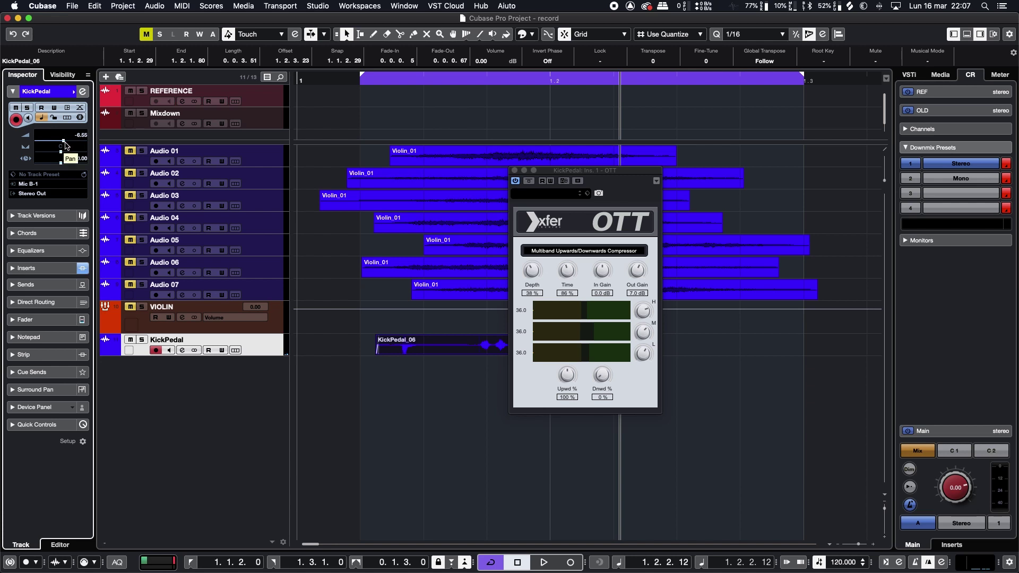
key("space")
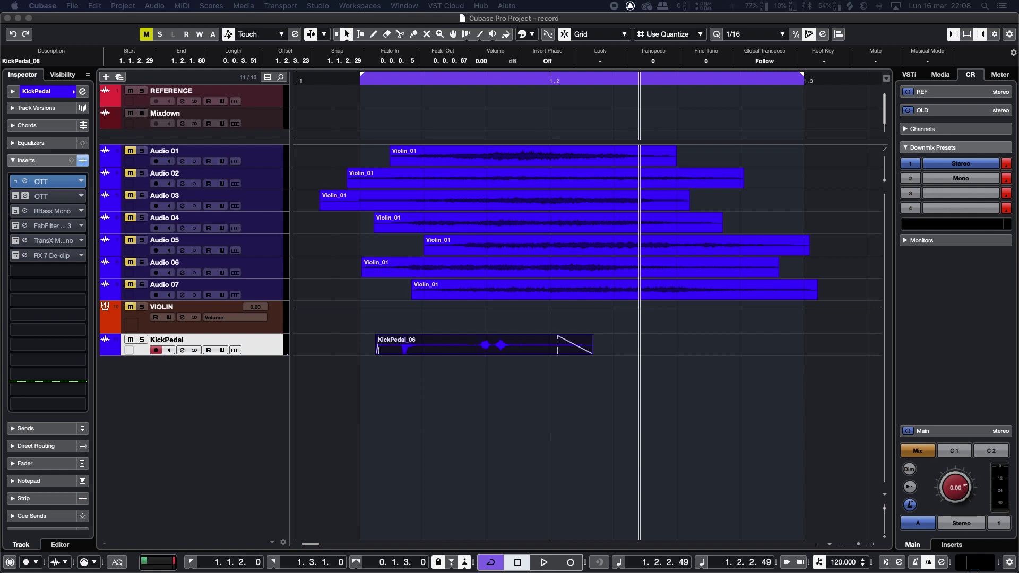
left_click_drag(1017, 201, 535, 157)
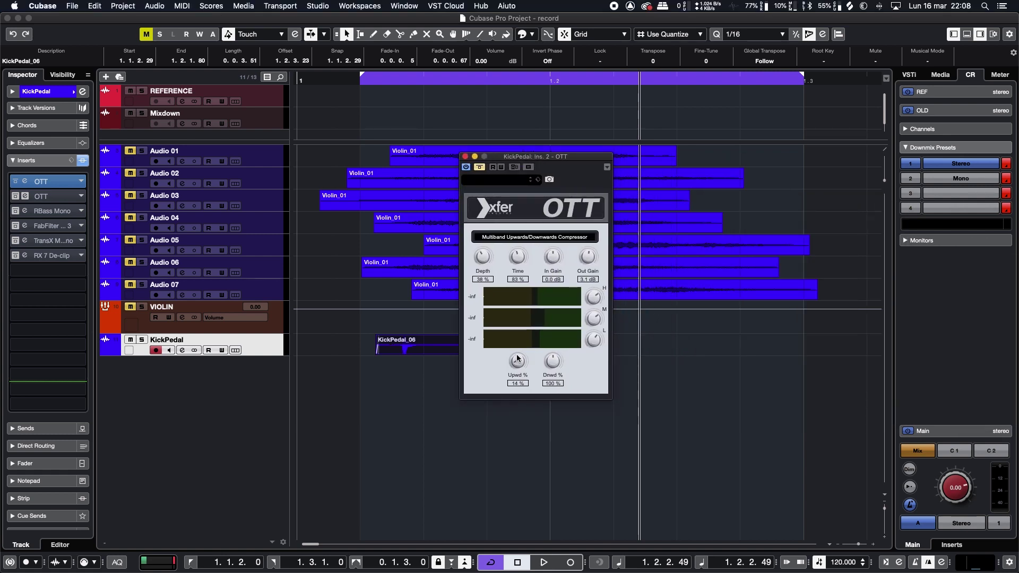
left_click_drag(512, 157, 591, 234)
left_click(556, 245)
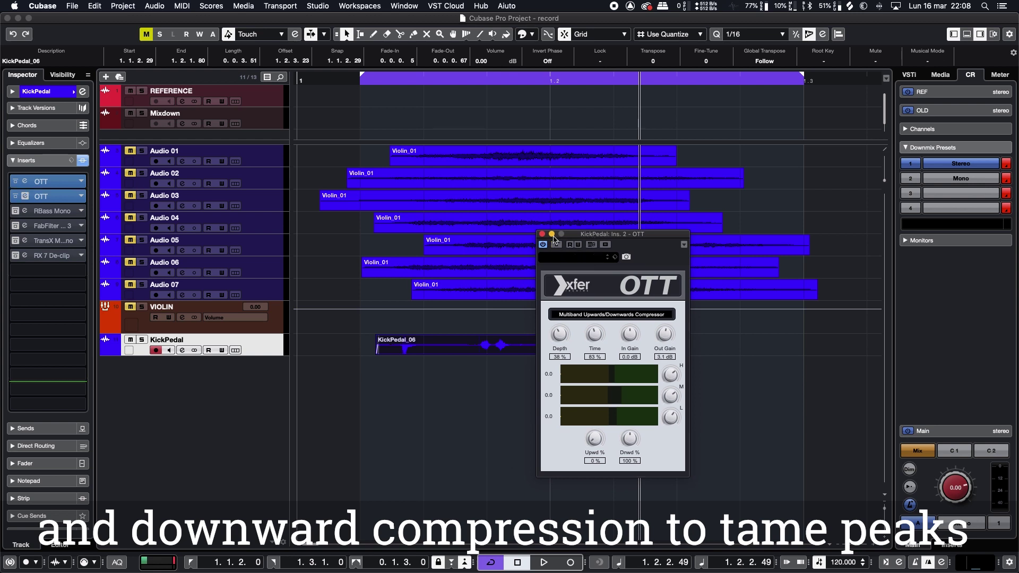
left_click(382, 80)
key("space")
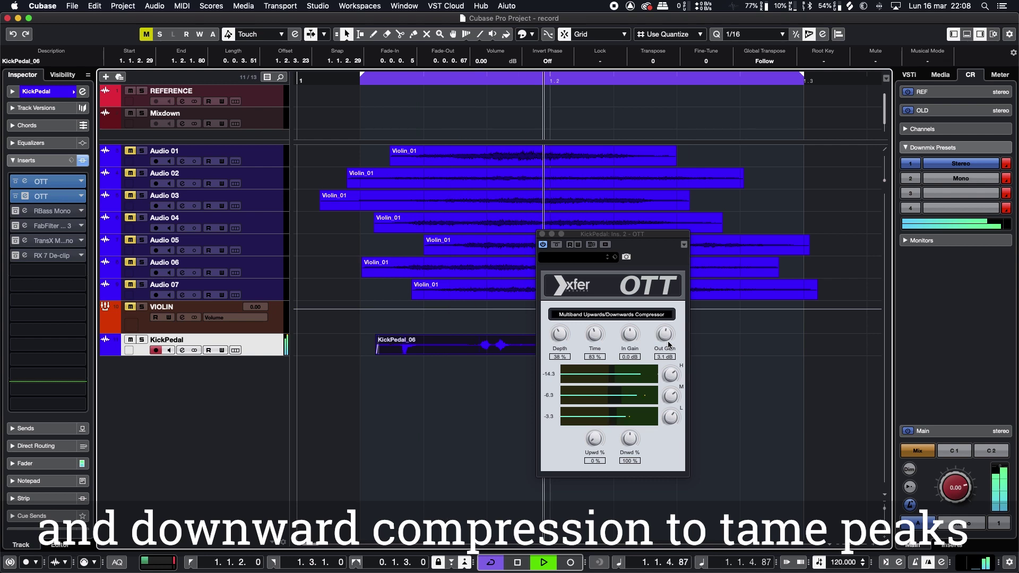
left_click(556, 245)
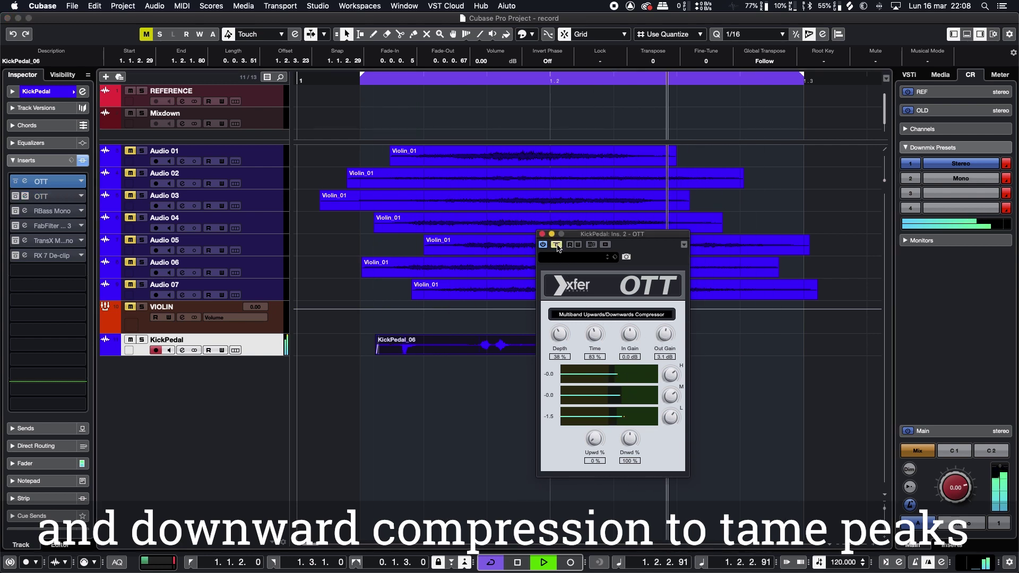
left_click(556, 245)
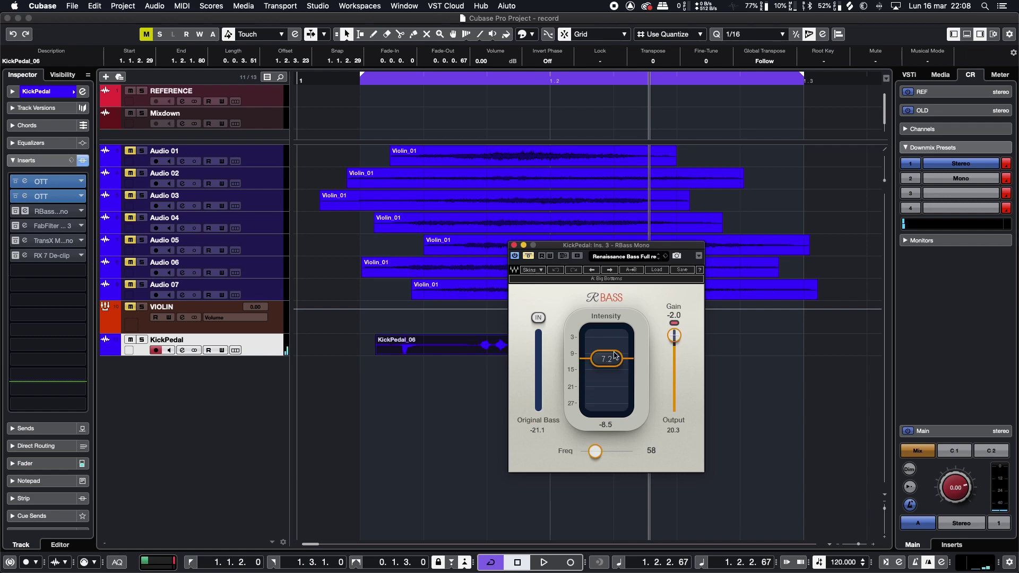
Activate the RBass Mono insert on the KickPedal track and load its Big Bottoms preset.
left_click_drag(584, 247, 657, 219)
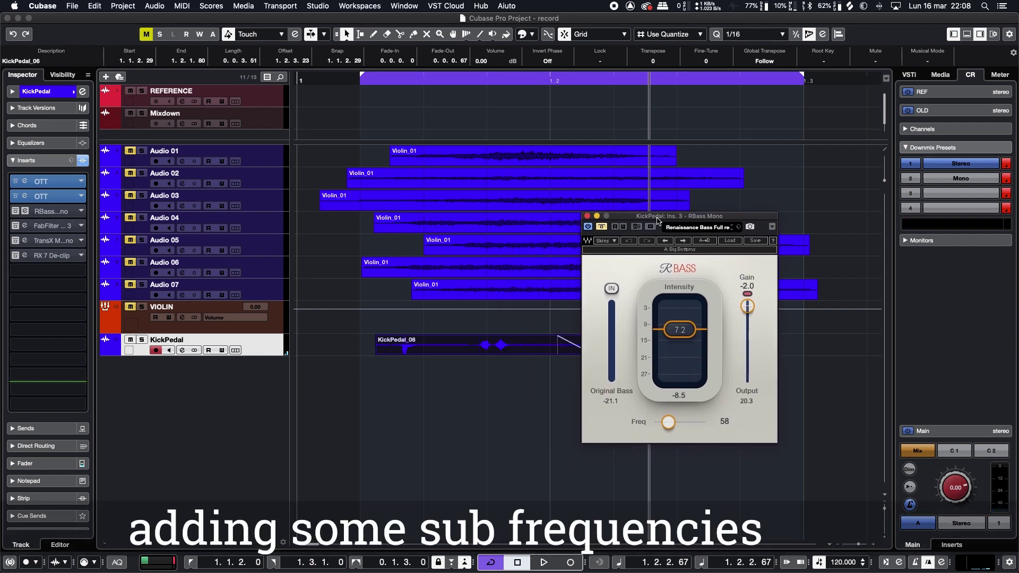
left_click(604, 228)
left_click(706, 228)
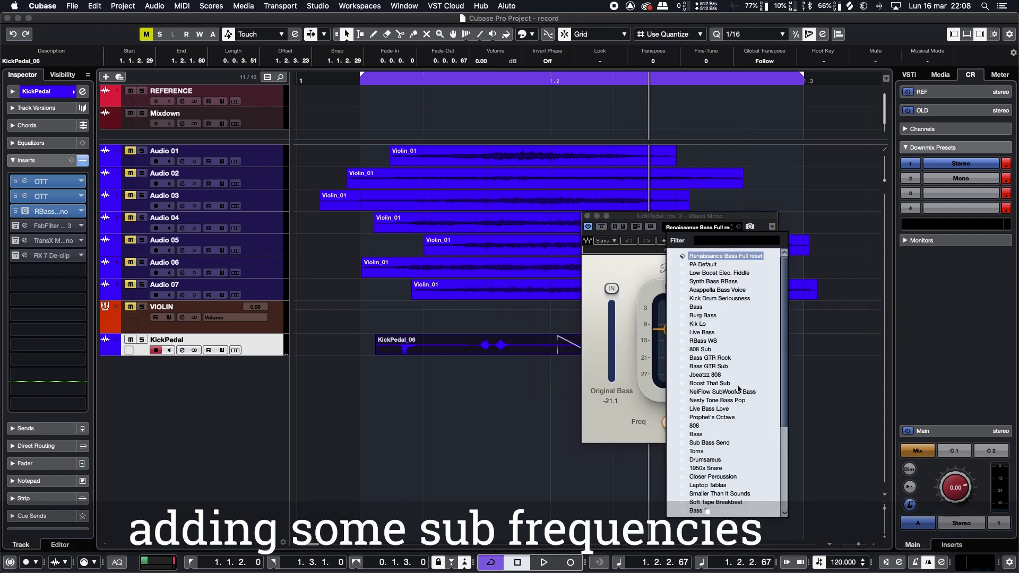
scroll(720, 426, "down", 5)
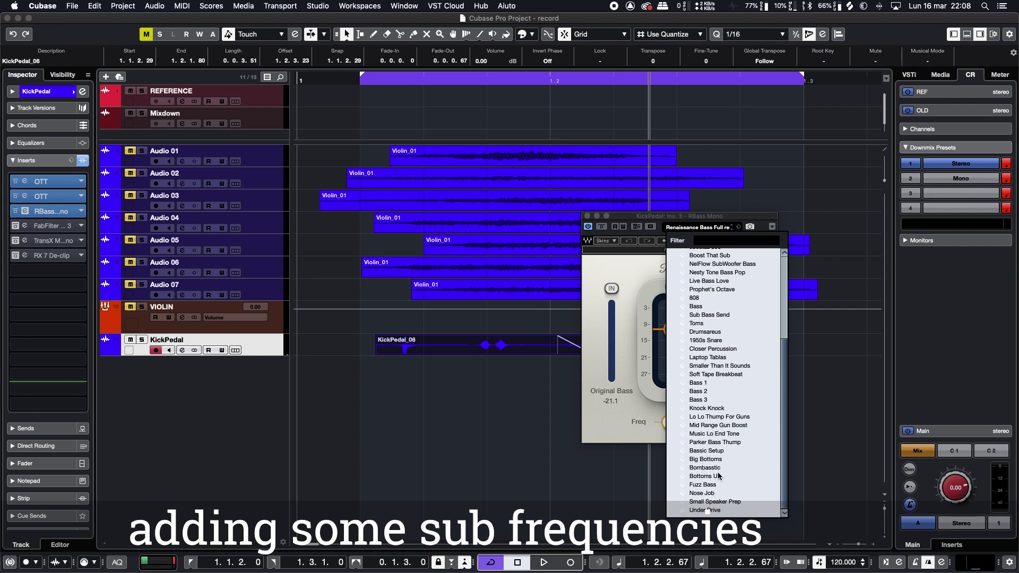
left_click(706, 459)
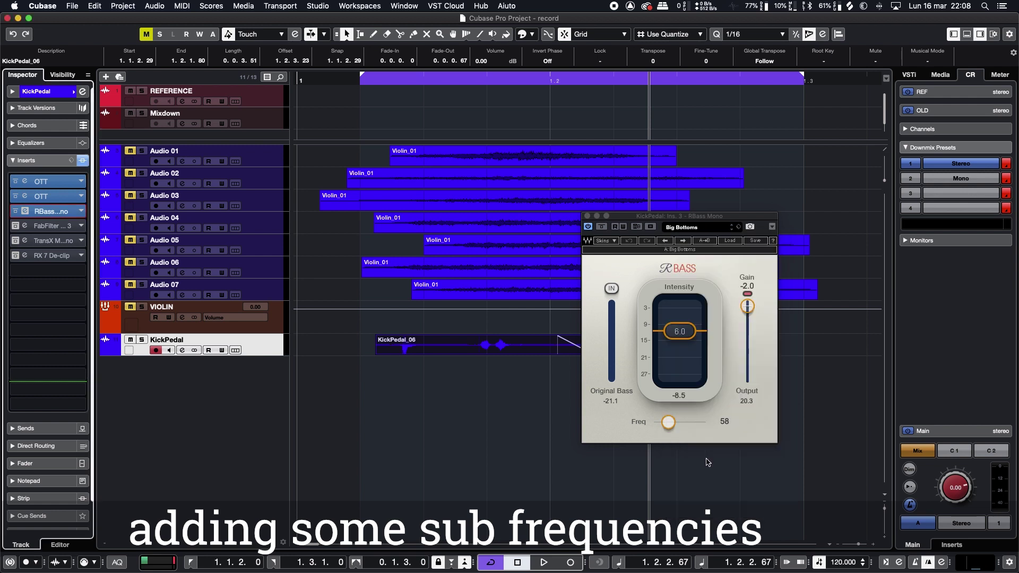
Raise the RBass intensity to 7.4 and play the kick hit from the loop start.
left_click_drag(702, 324, 702, 323)
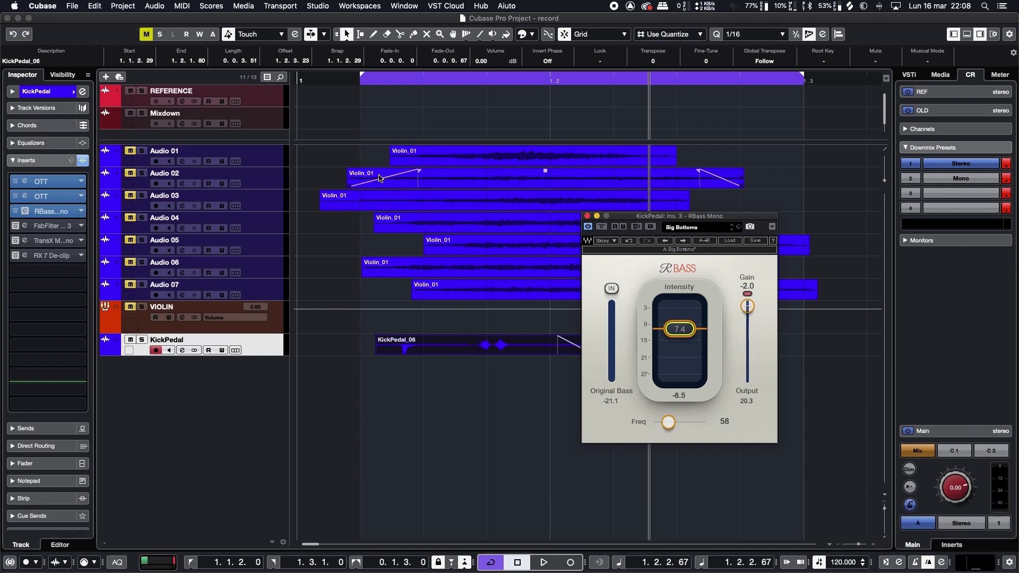
left_click(366, 80)
key("space")
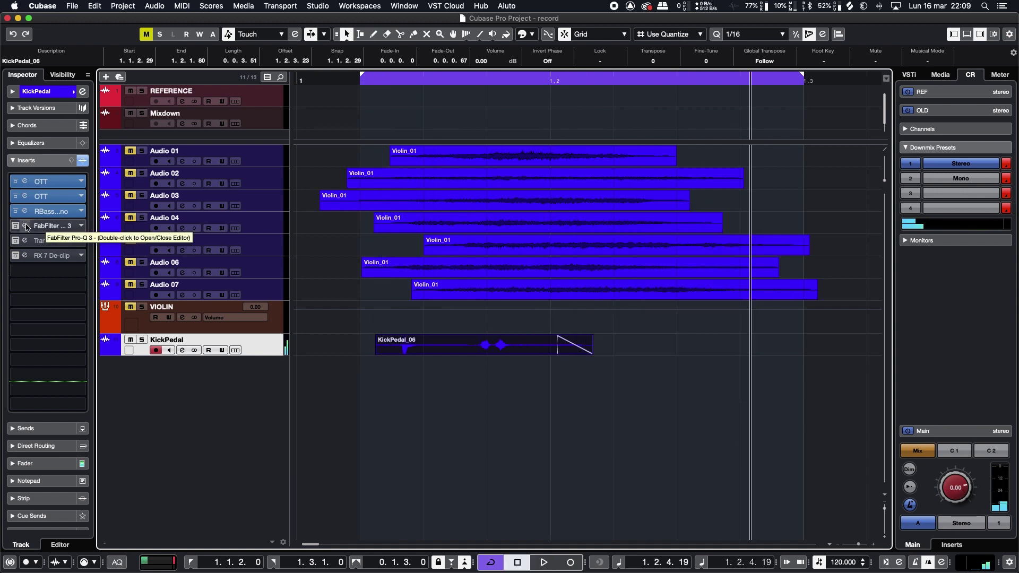
Open KickPedal's Pro-Q 3 insert, fine-tune the upper-mid bell cut and select the 10390 Hz high shelf.
double_click(26, 227)
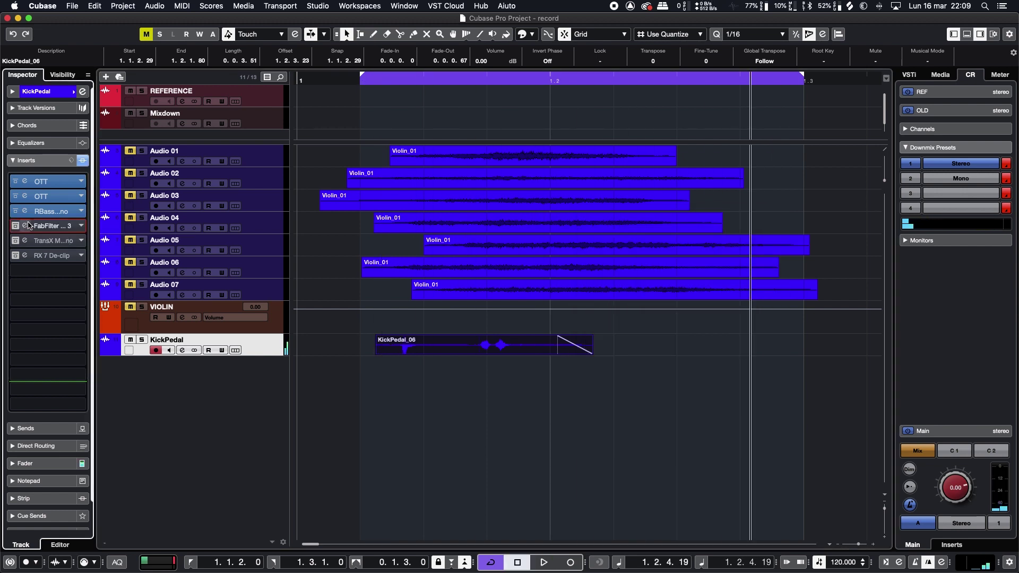
mouse_move(603, 254)
mouse_move(604, 256)
left_mouse_down()
mouse_move(607, 217)
mouse_move(604, 253)
left_mouse_up()
left_click(702, 196)
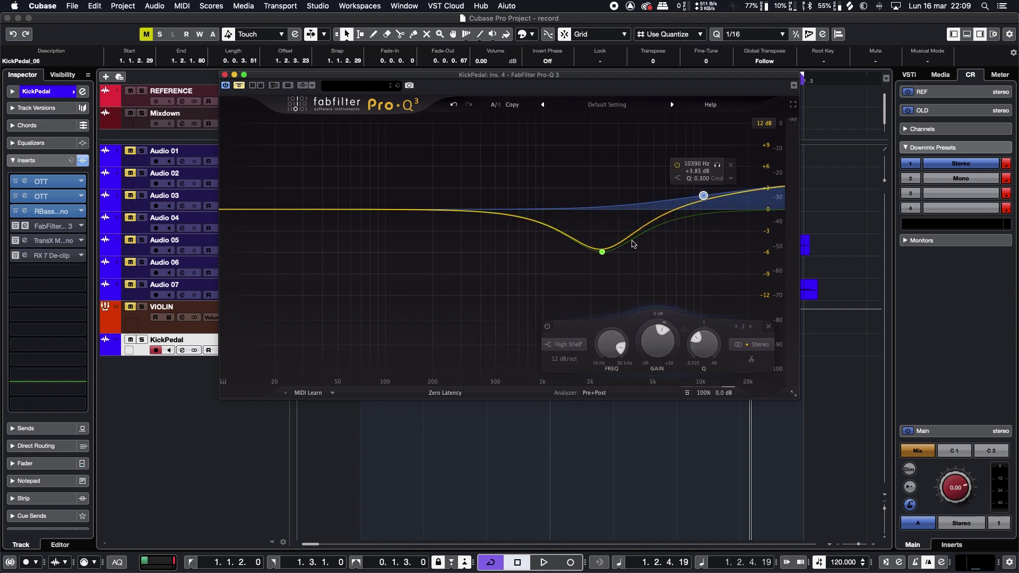
Activate the Pro-Q 3 insert, listen to the looped kick hit through the EQ and close its editor.
left_click_drag(284, 75, 373, 382)
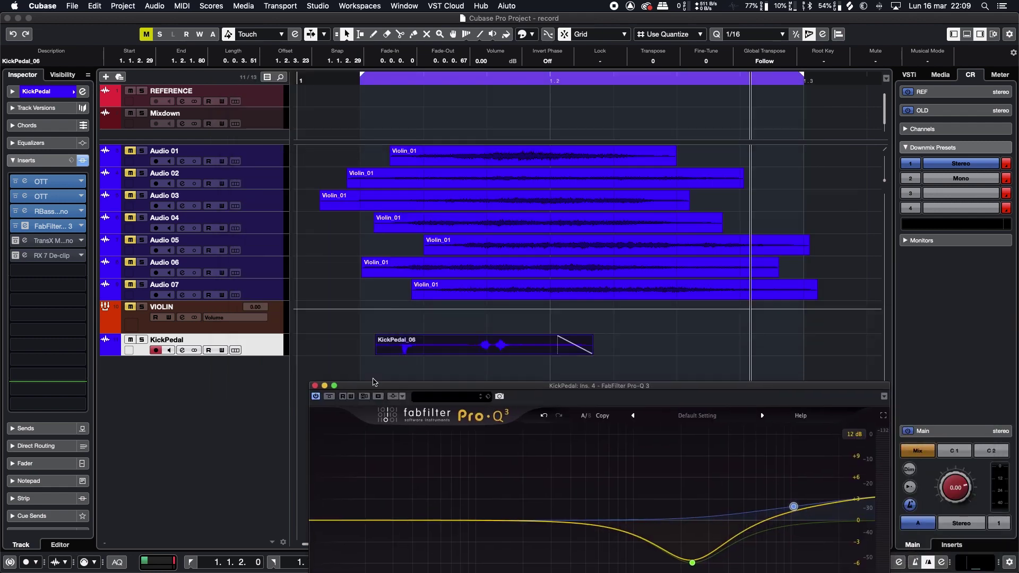
left_click(367, 81)
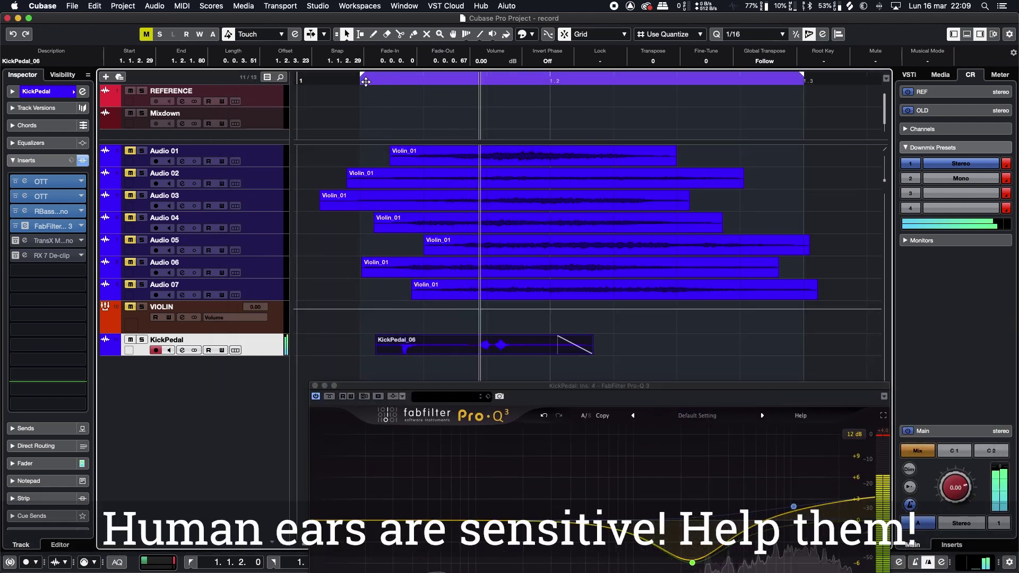
left_click_drag(438, 389, 449, 184)
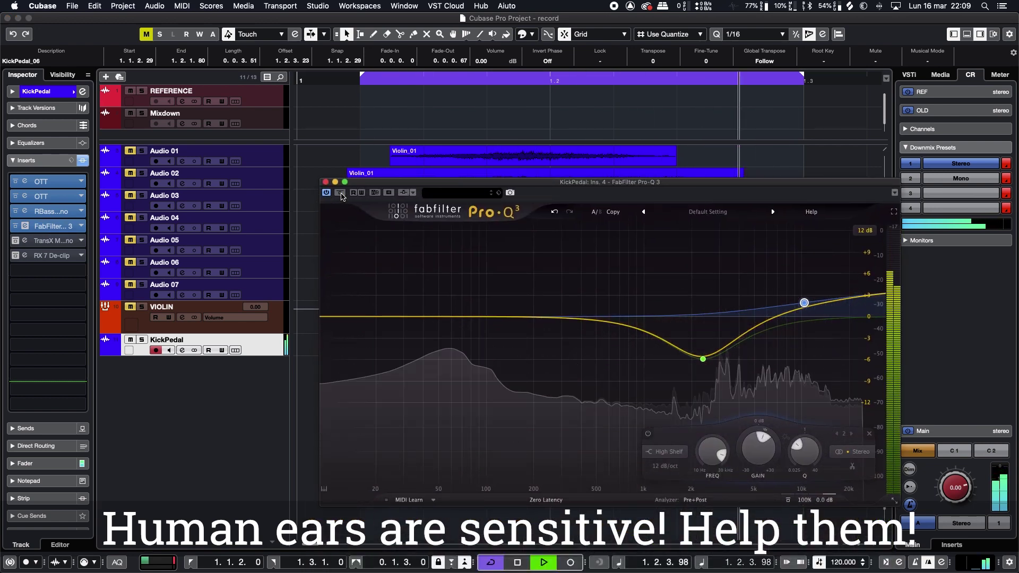
left_click_drag(408, 186, 496, 223)
key("space")
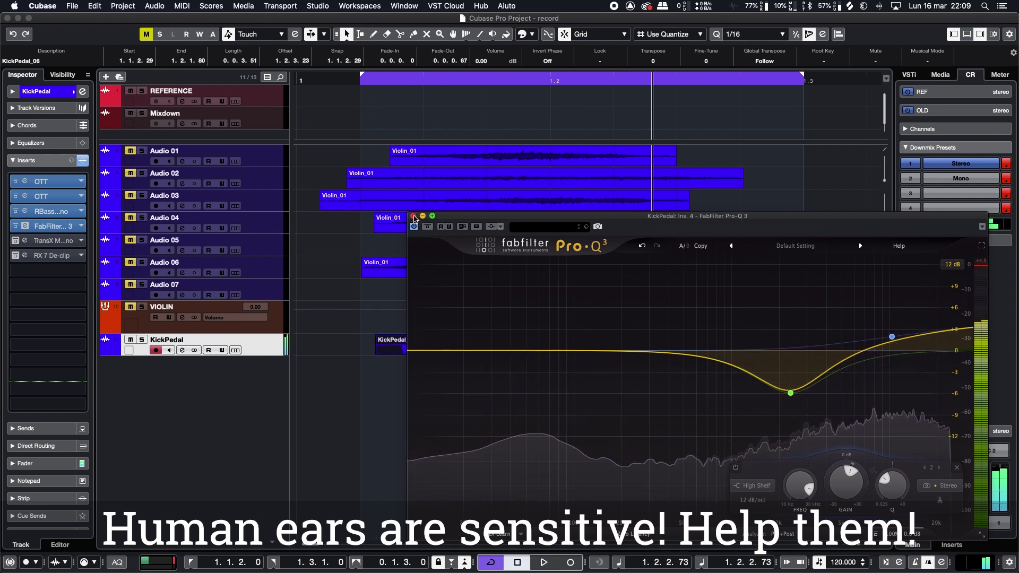
left_click(414, 216)
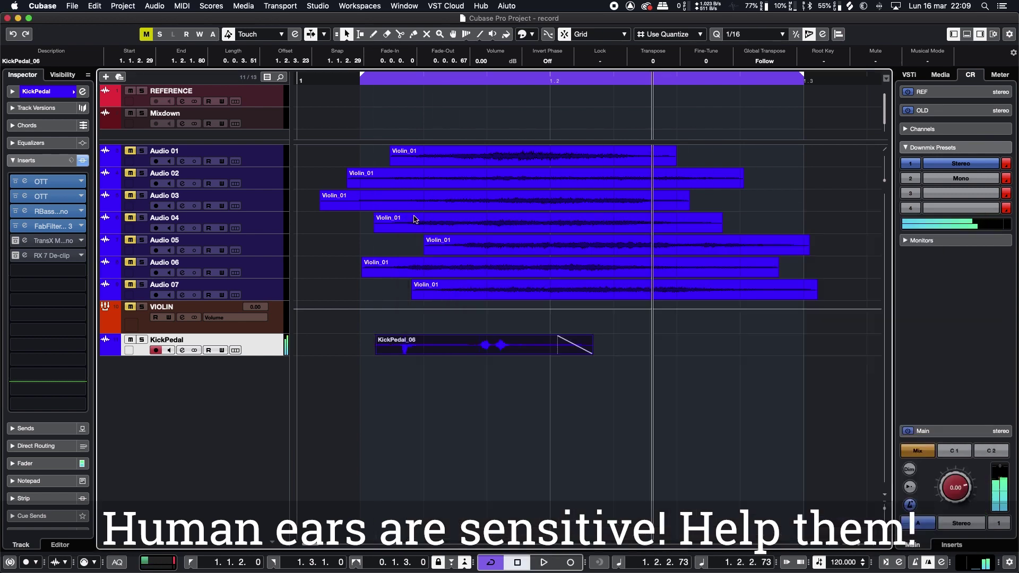
Activate the TransX Multi insert on the KickPedal track and compare the looped hit with and without its transient shaping.
left_click(26, 242)
left_click(343, 81)
key("space")
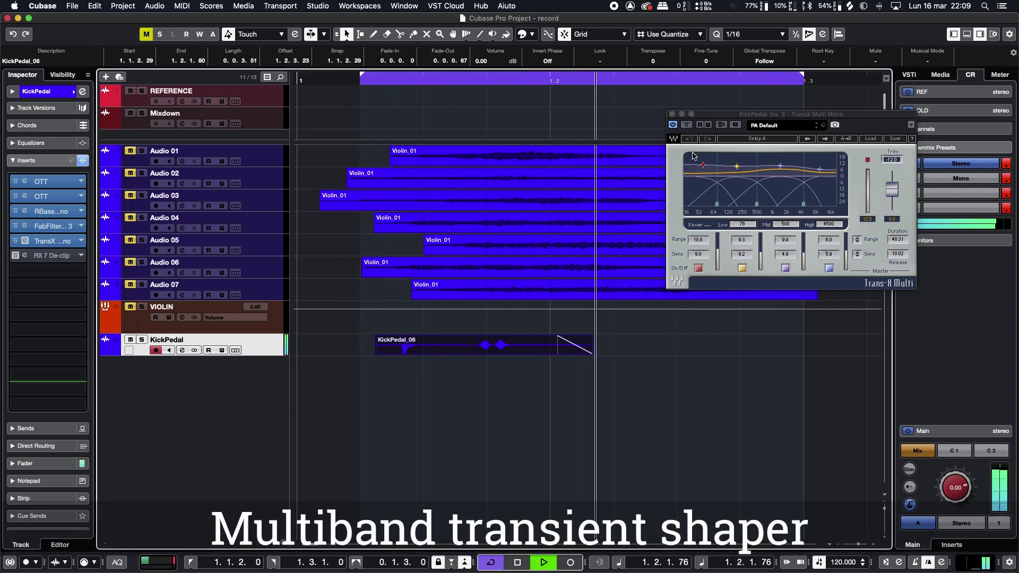
left_click(686, 125)
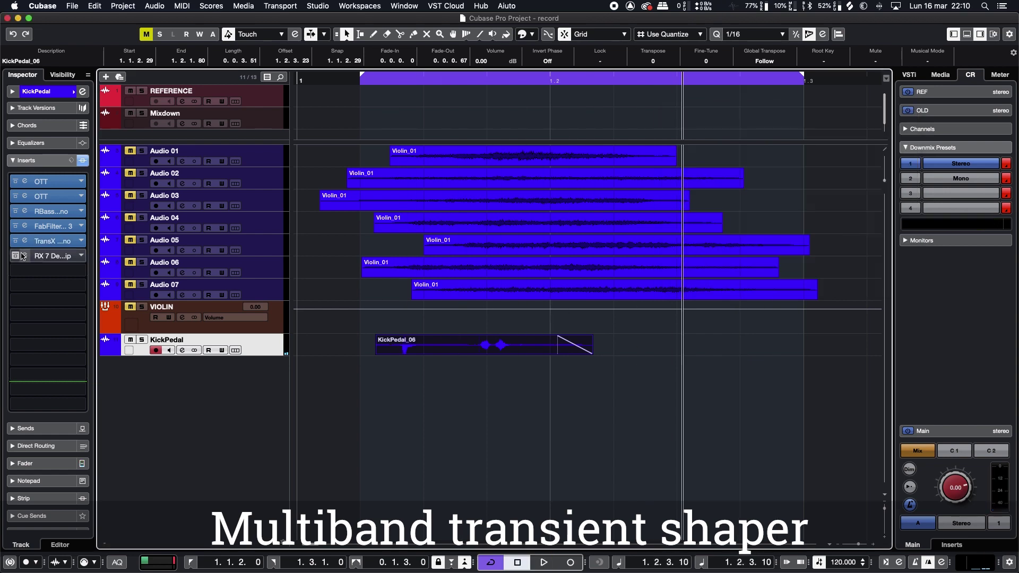
Activate the RX 7 De-clip insert and play the kick hit through the complete plugin chain.
left_click(16, 256)
left_click(350, 78)
key("space")
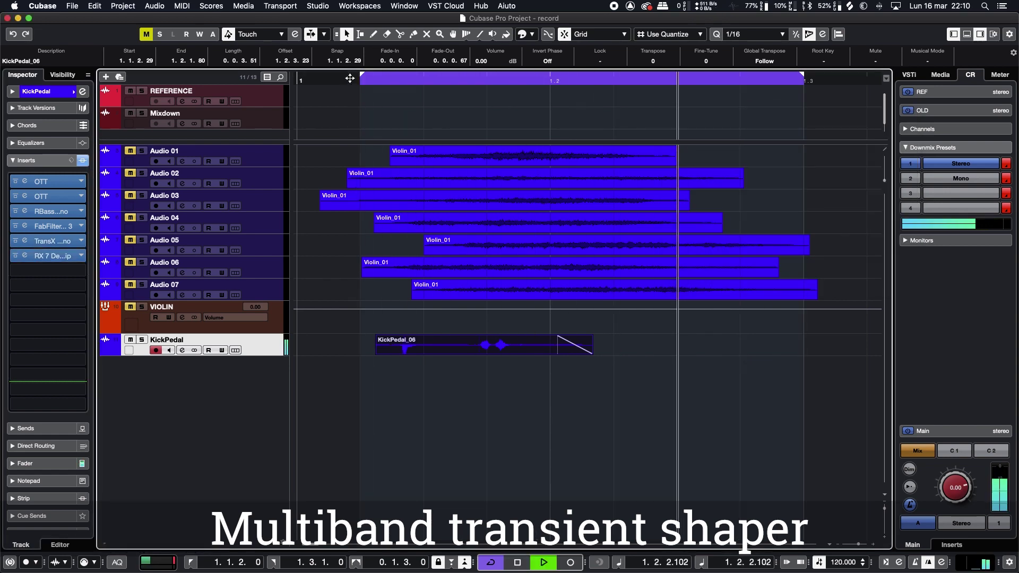
Render the KickPedal_06 clip in place with the current settings.
left_click(95, 6)
mouse_move(129, 104)
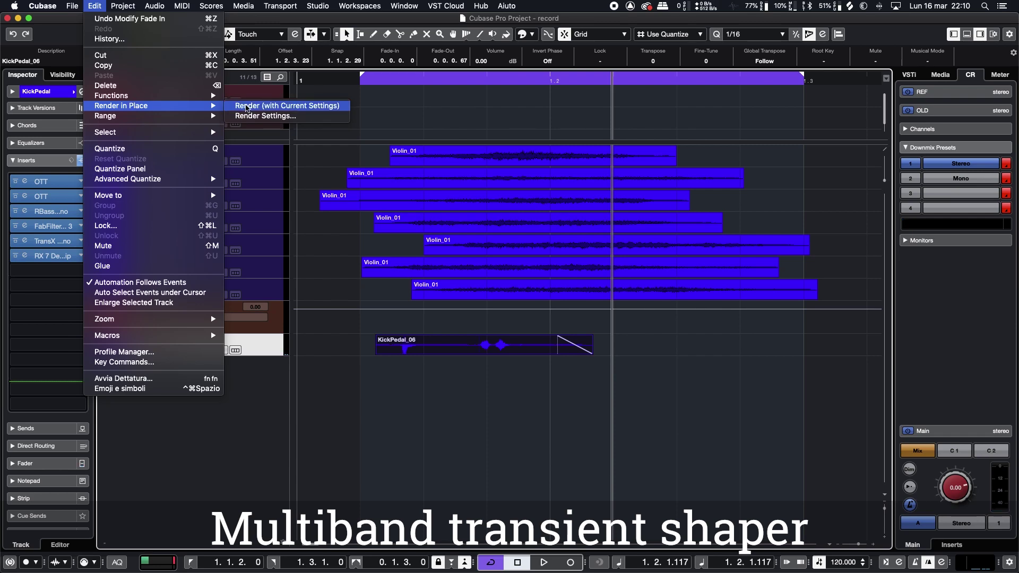
left_click(246, 107)
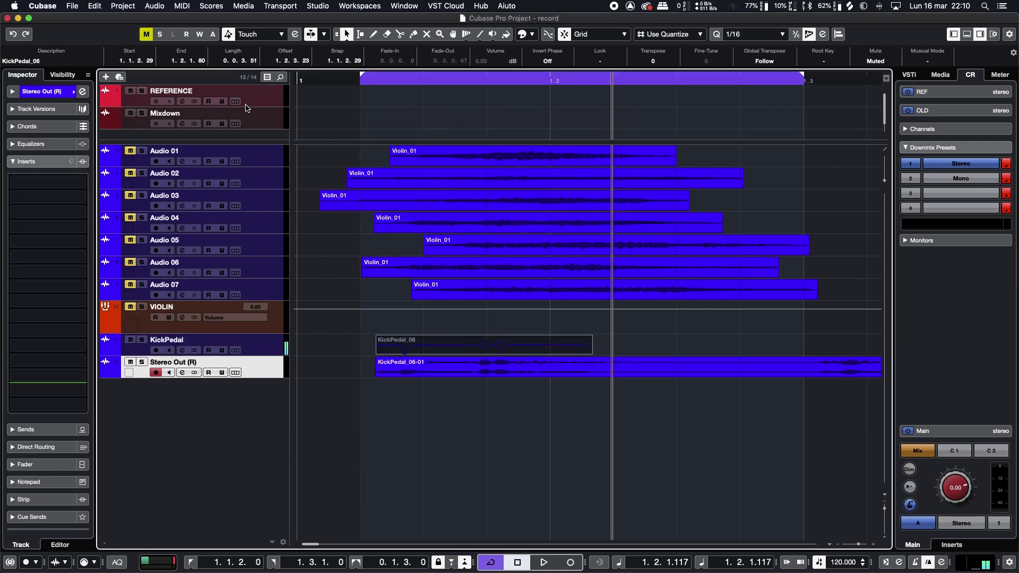
Split the rendered KickPedal_06-01 clip at 1. 2. 2. 61, delete the part after the cut and play the remaining hit.
right_click(692, 392)
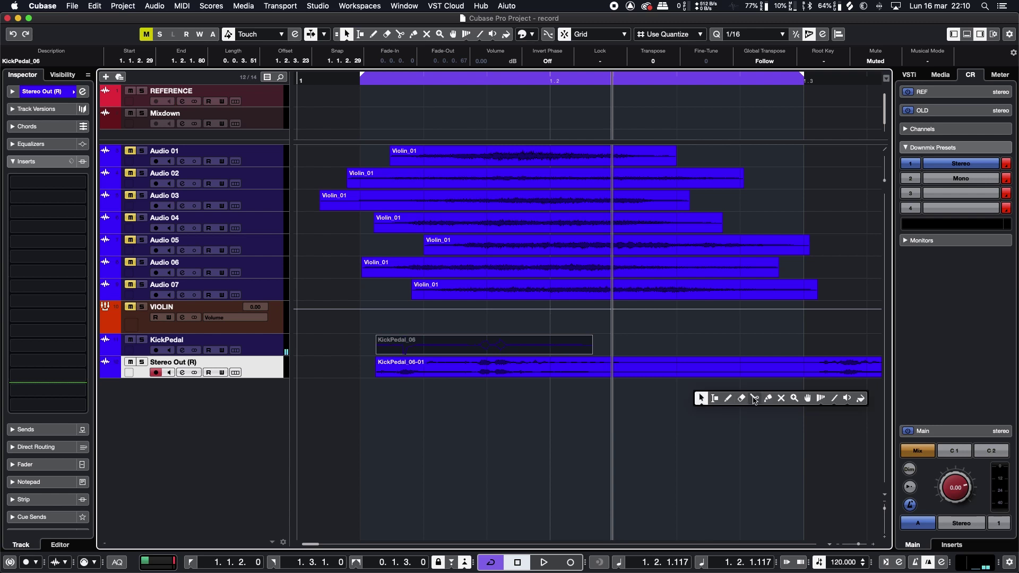
left_click(754, 399)
left_click(647, 375)
right_click(693, 366)
left_click(700, 371)
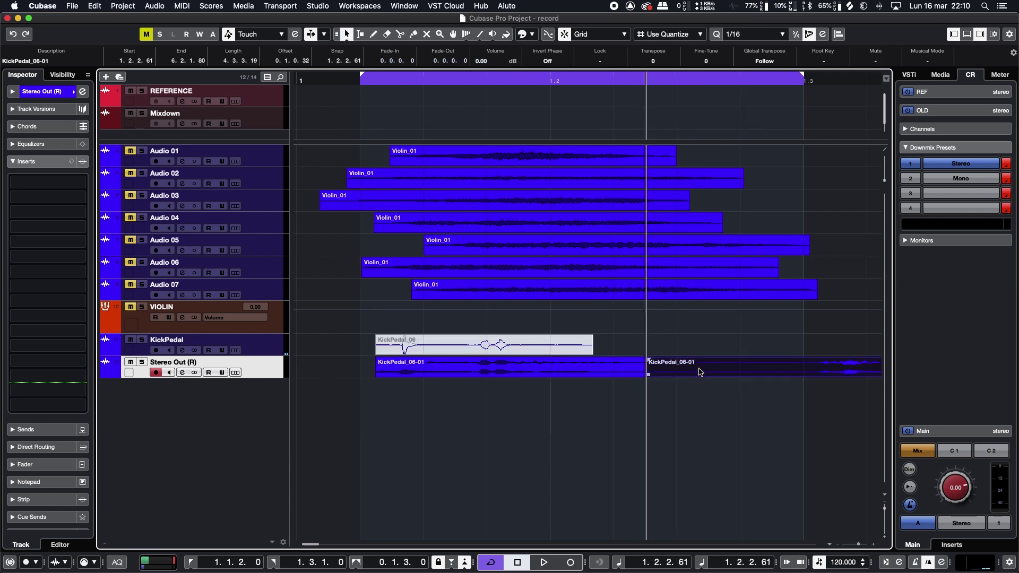
key("Delete")
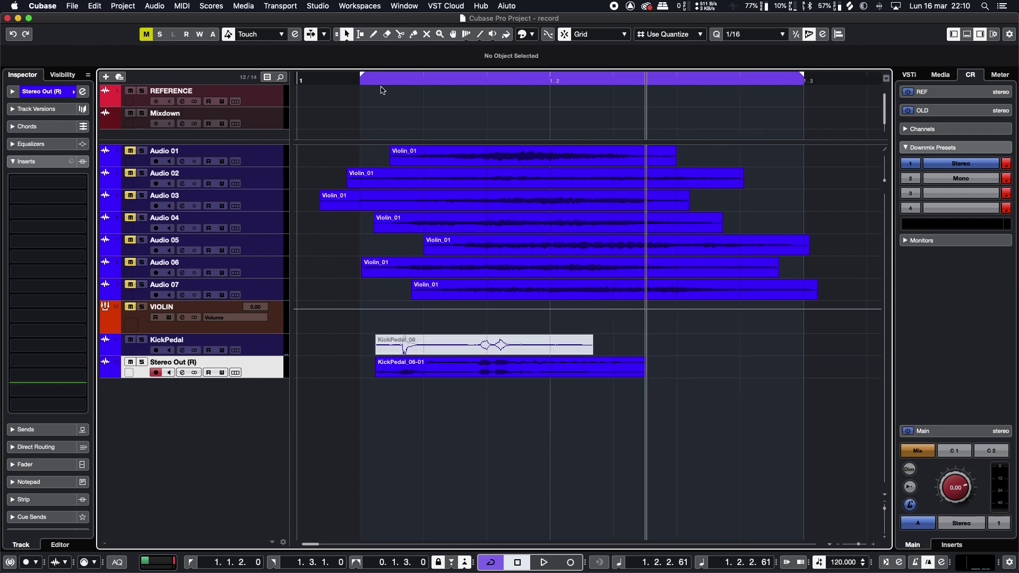
double_click(365, 79)
key("space")
Load the PUNCH insert chain preset onto the rendered kick's Stereo Out (R) track.
left_click(71, 162)
left_click(95, 173)
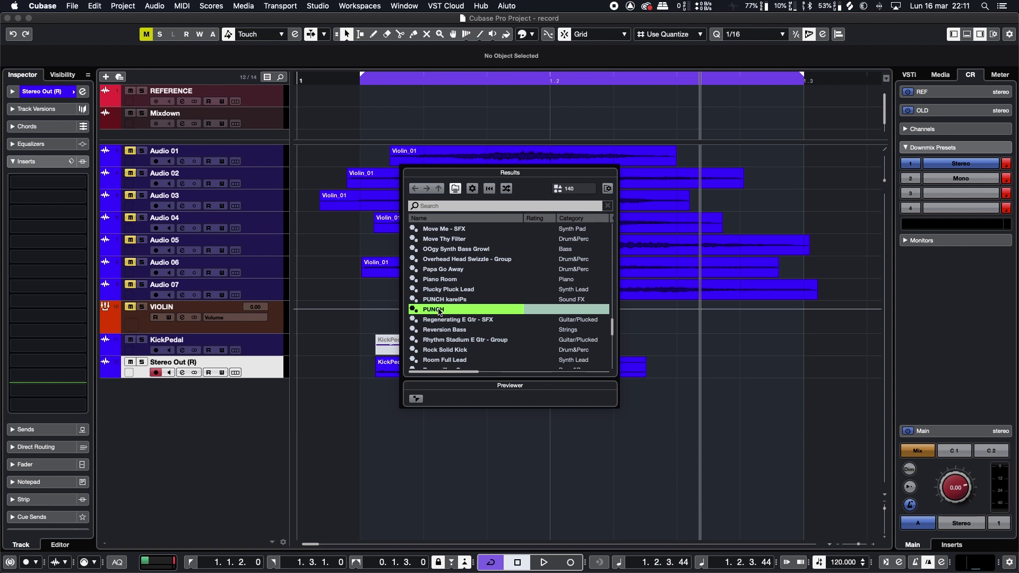
double_click(440, 310)
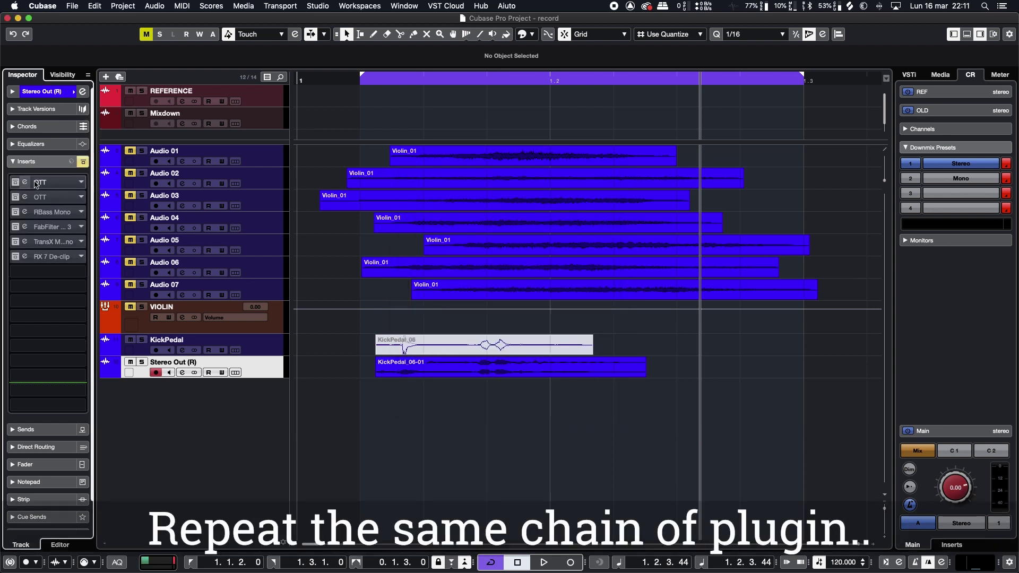
Activate both OTT inserts, Pro-Q 3 and TransX on the rendered kick's track, leaving RBass and De-clip bypassed, and play the hit.
left_click(18, 183)
left_click(16, 197)
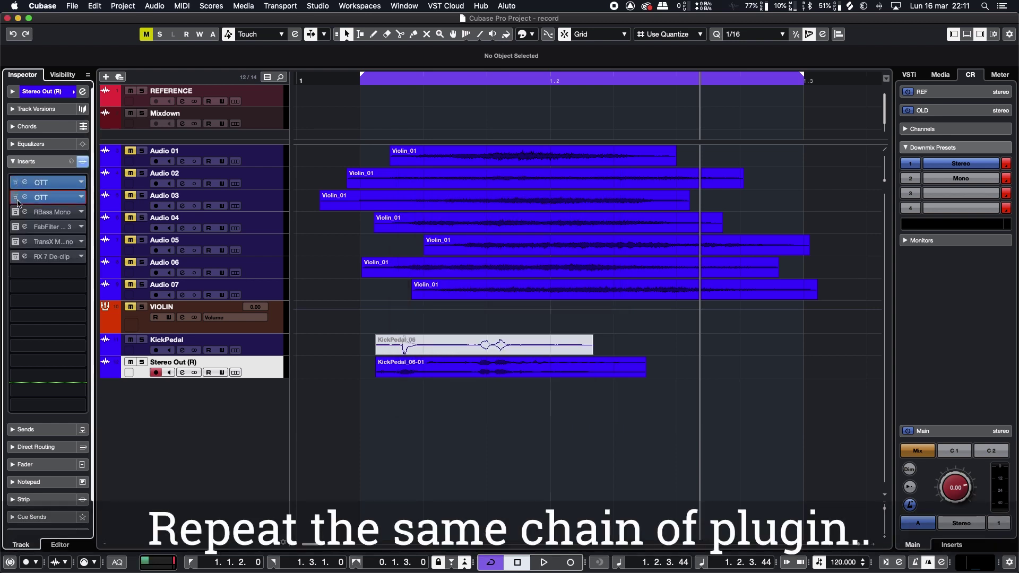
left_click(17, 227)
left_click(16, 242)
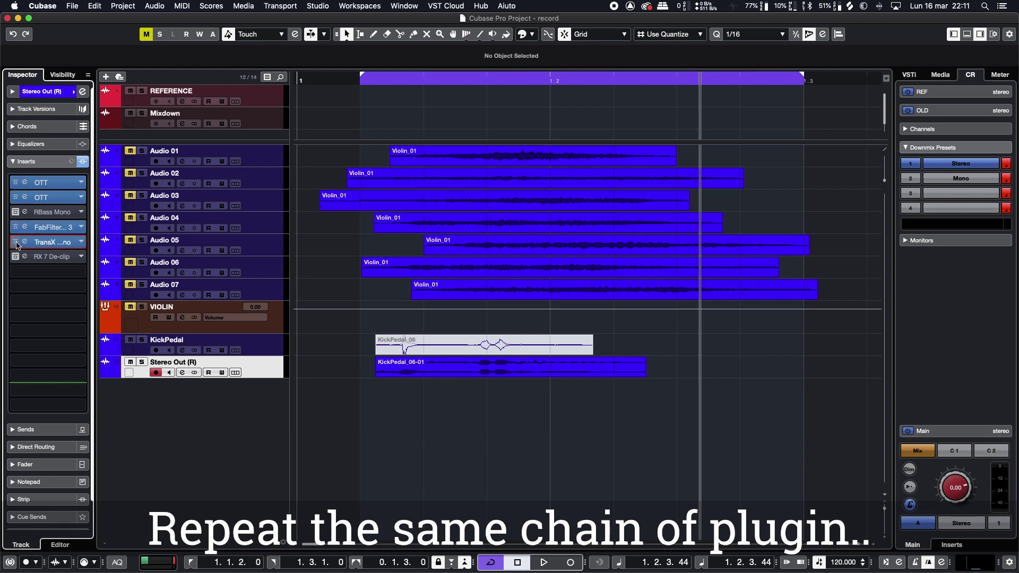
left_click(338, 81)
key("space")
key("space")
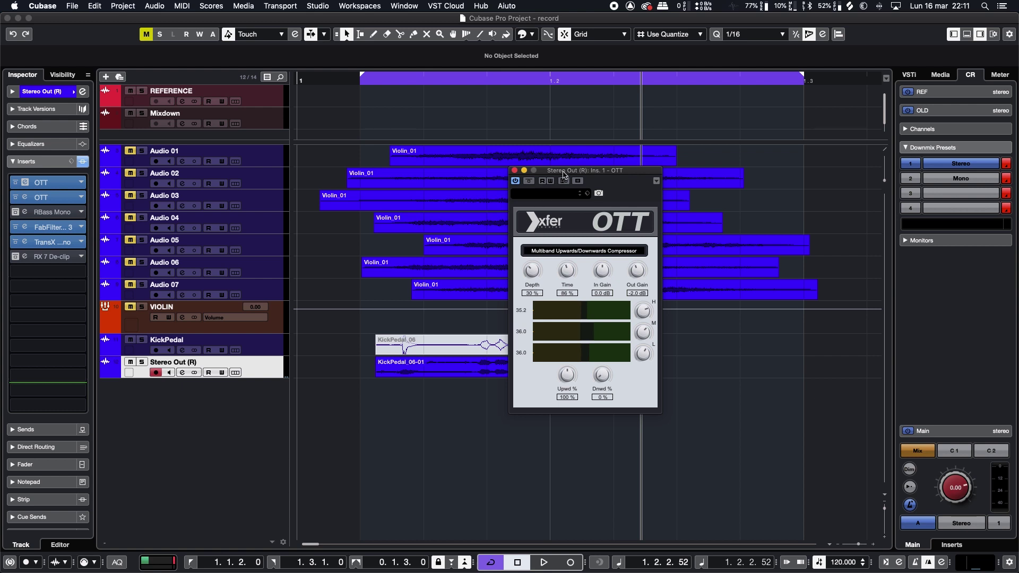
Show the editors of both OTT inserts on the rendered kick's track and play the hit from the loop start.
left_click_drag(564, 174, 642, 156)
left_click(26, 199)
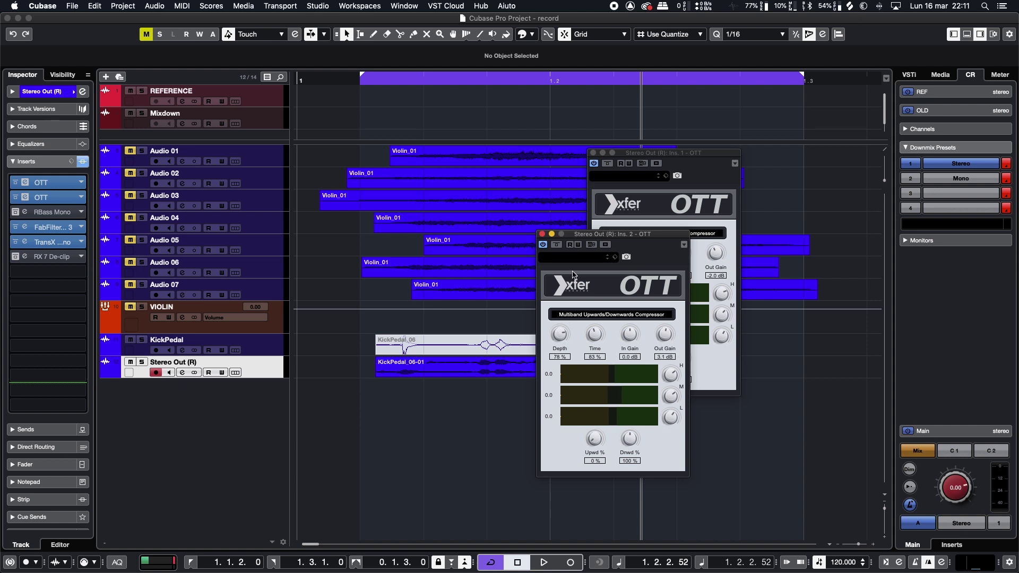
left_click(365, 81)
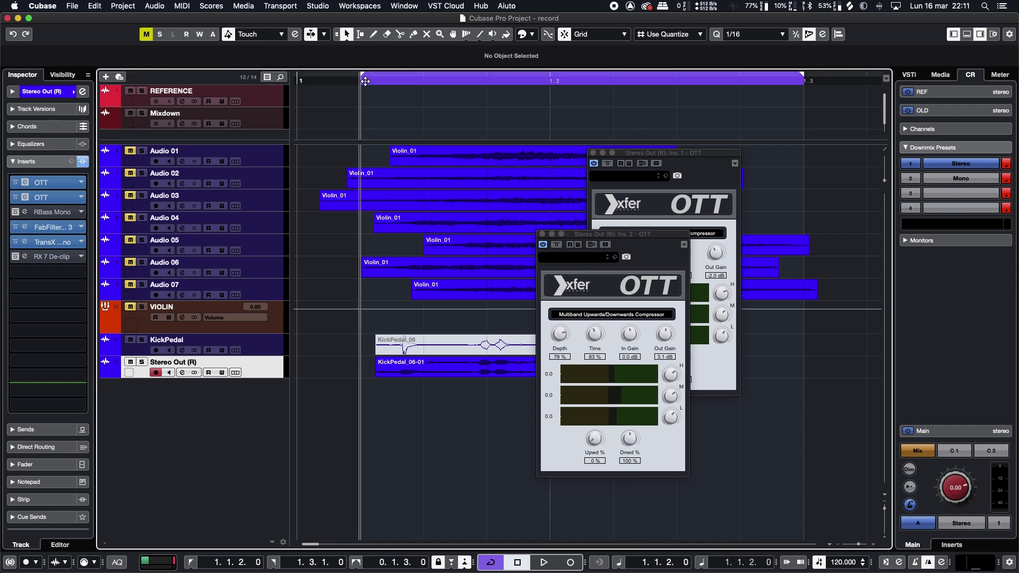
key("space")
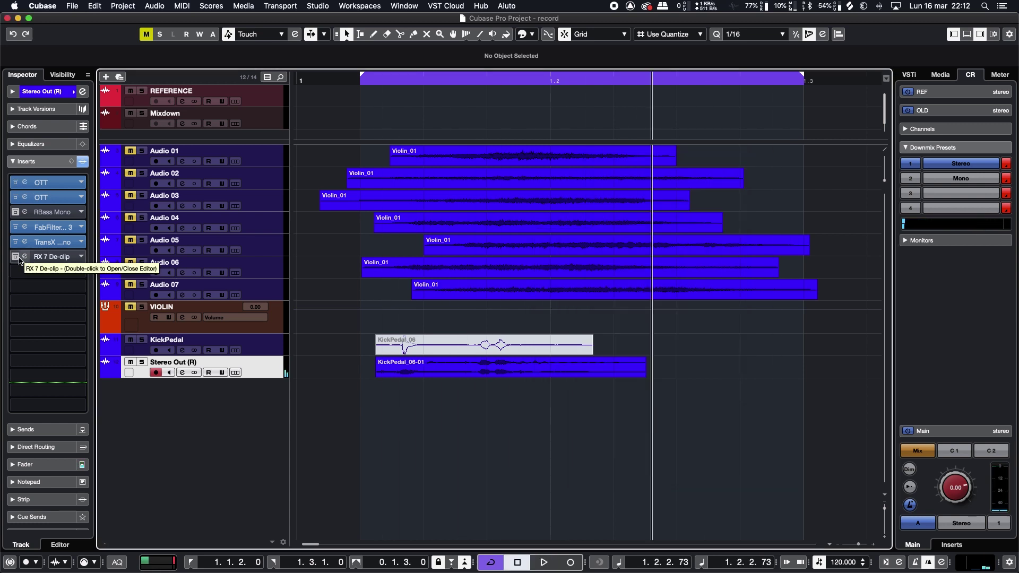
Activate the RX 7 De-clip insert on the rendered kick's track and play the hit from the loop start.
left_click(37, 256)
double_click(364, 81)
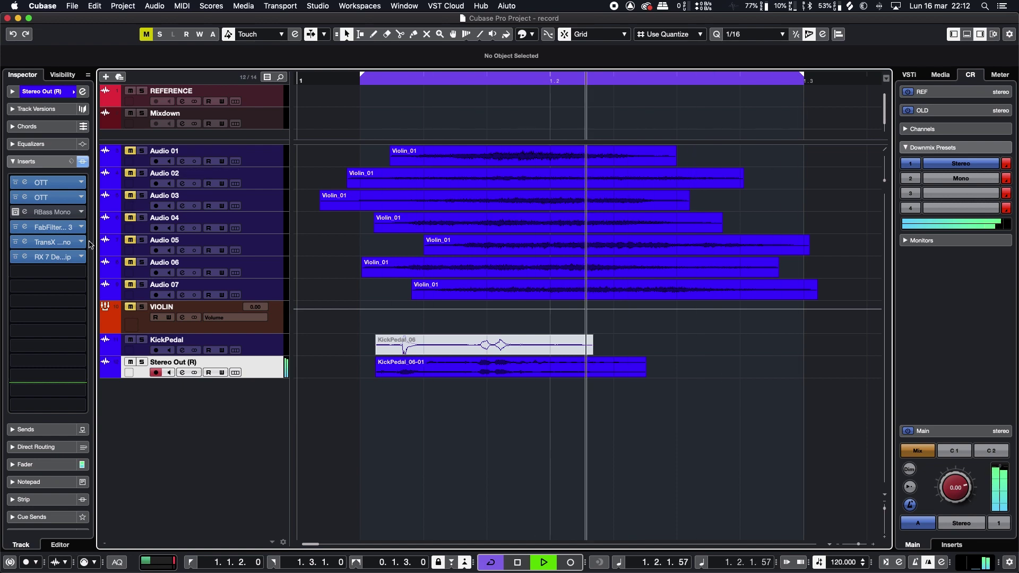
key("space")
Add FabFilter Pro-Q 3 after the De-clip insert, cutting the highs around 10 kHz and slightly dipping the mids around 500 Hz.
left_click(80, 271)
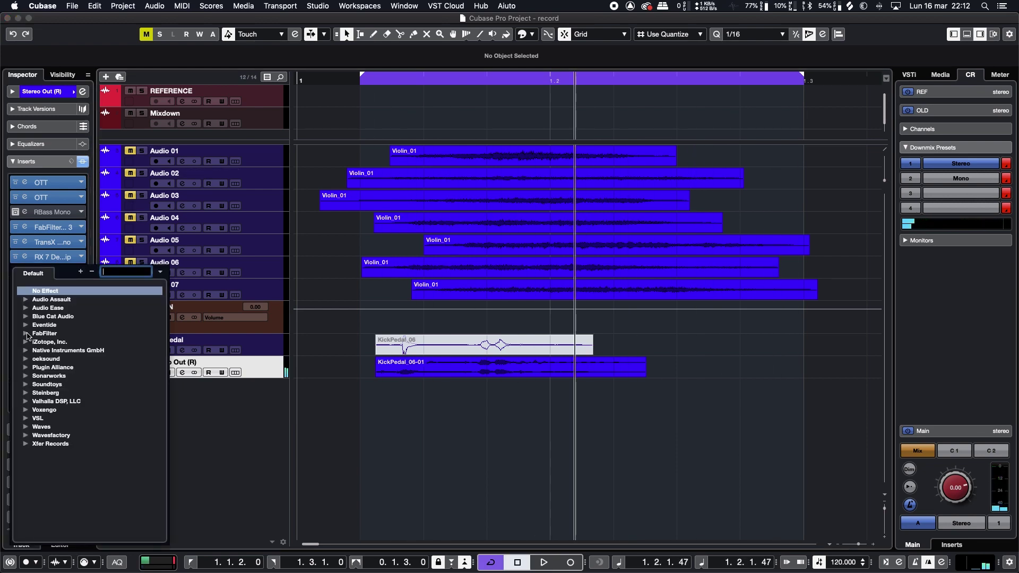
left_click(26, 333)
key("space")
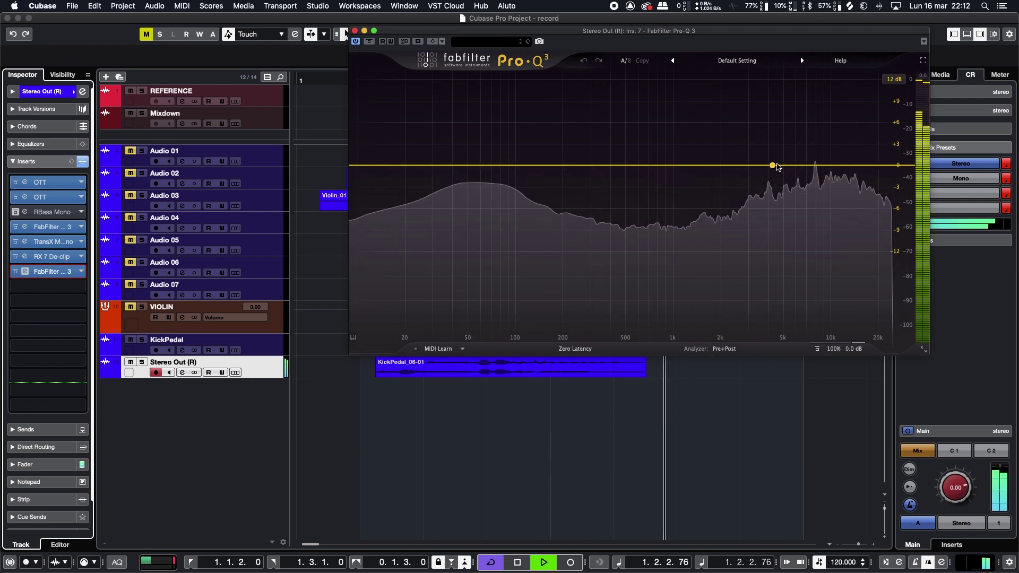
left_click_drag(825, 166, 847, 212)
left_click_drag(625, 167, 625, 180)
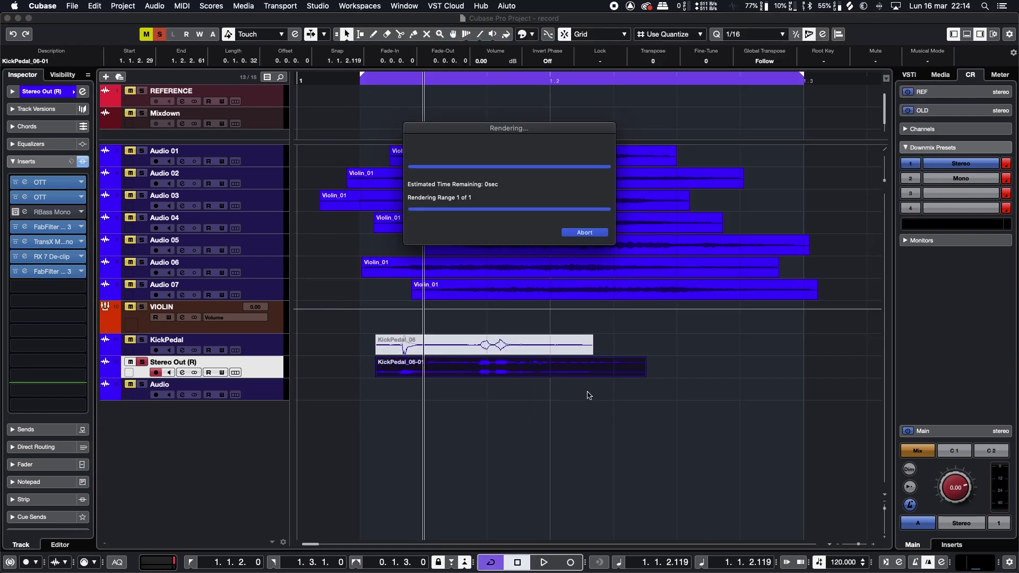
Duplicate the Stereo Out (R) 01 track and convert the copy from multi-channel to mono tracks, deleting the source track.
right_click(260, 393)
left_click(292, 423)
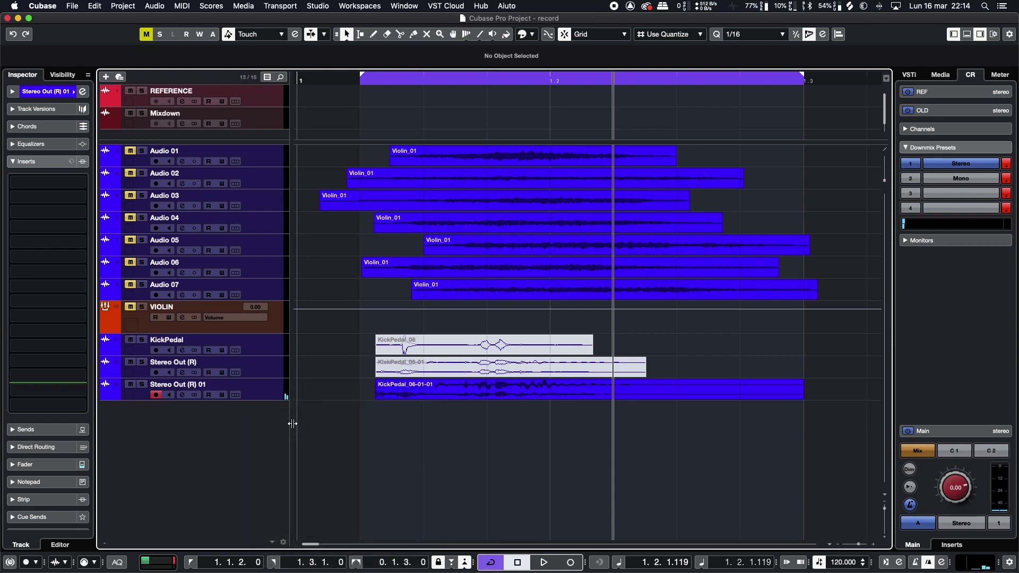
left_click(182, 6)
mouse_move(123, 6)
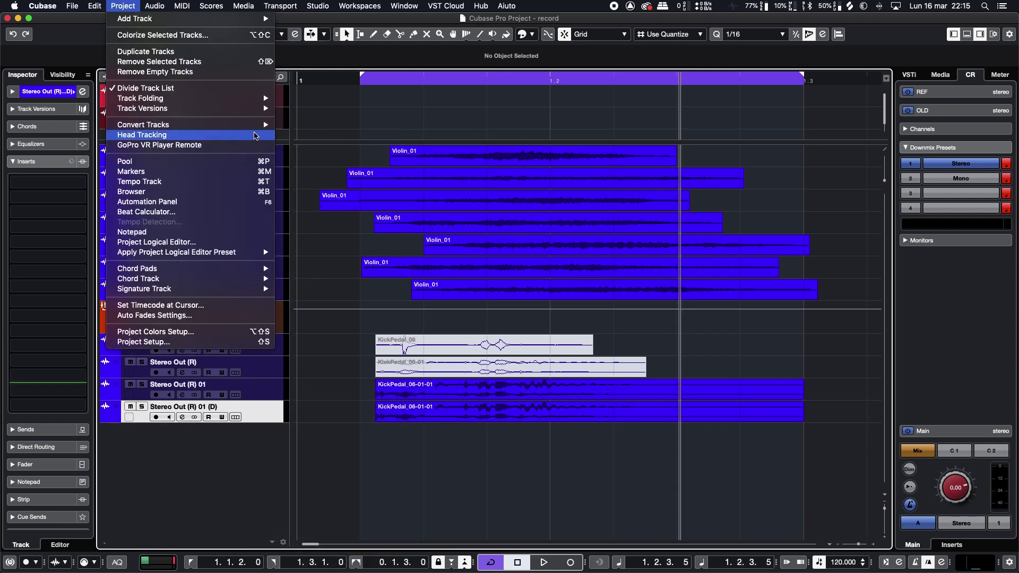
mouse_move(245, 127)
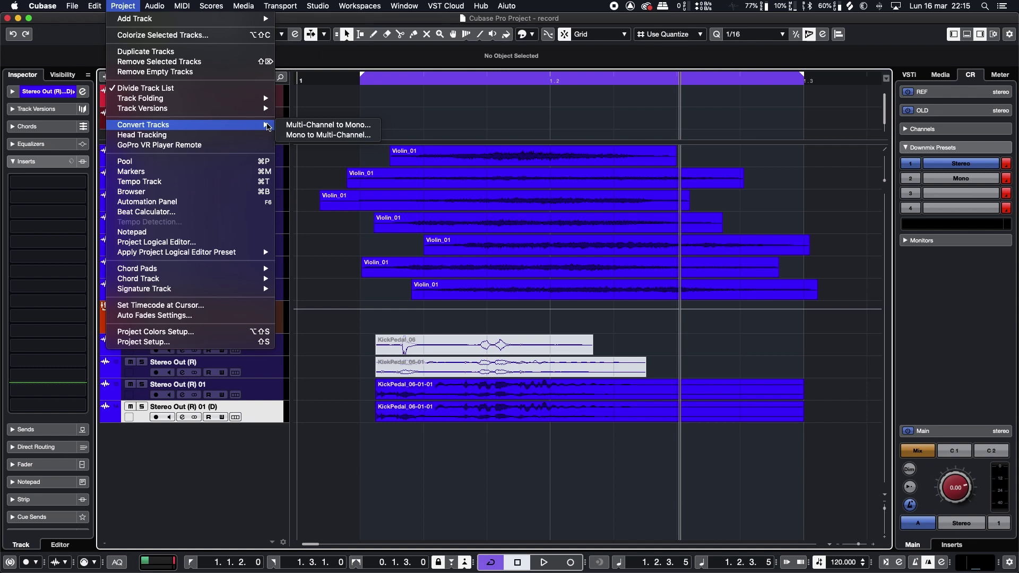
left_click(328, 125)
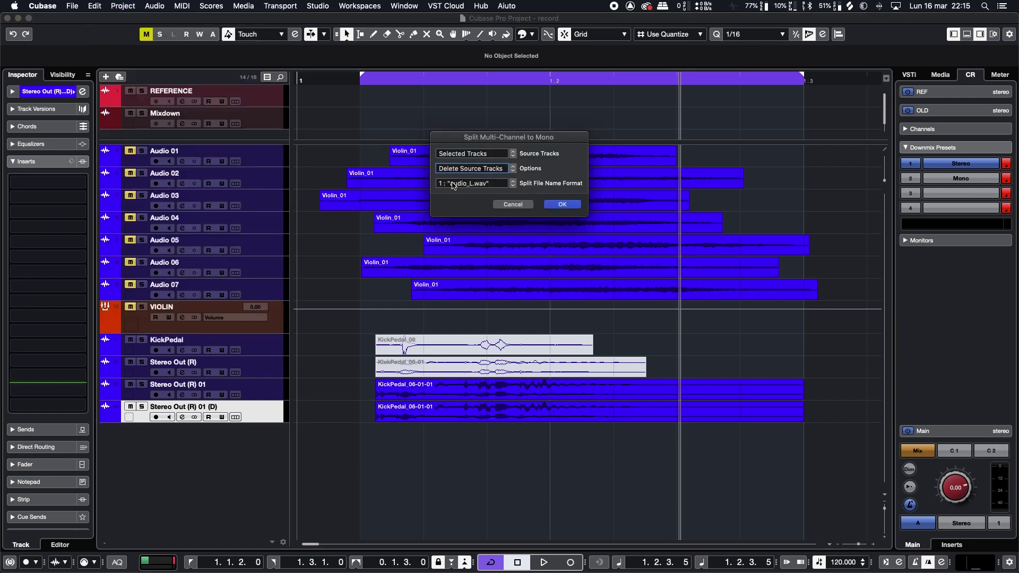
left_click(562, 204)
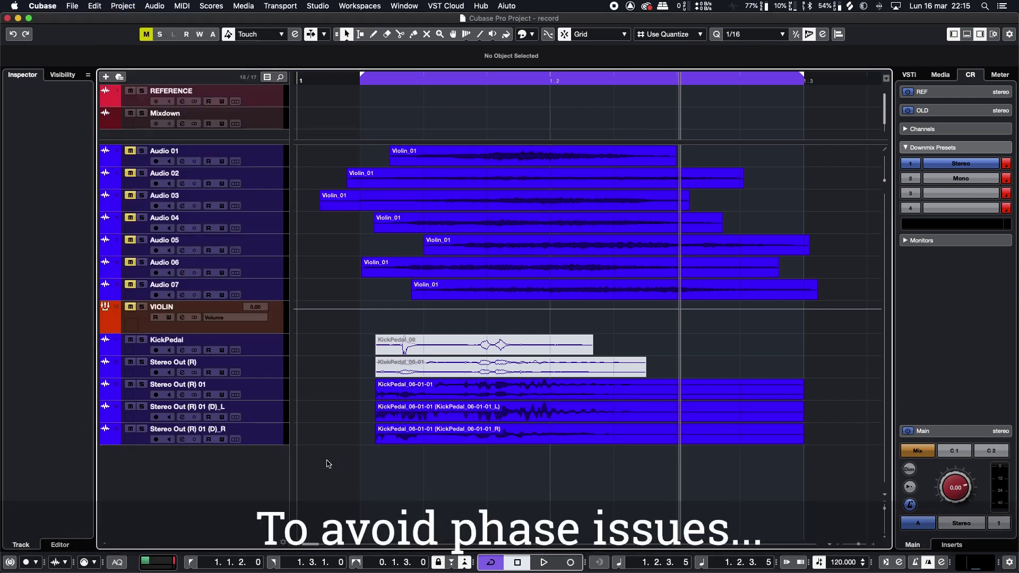
Remove the split Stereo Out (R) 01 (D)_R track and rename the remaining left-channel track Sub.
right_click(262, 440)
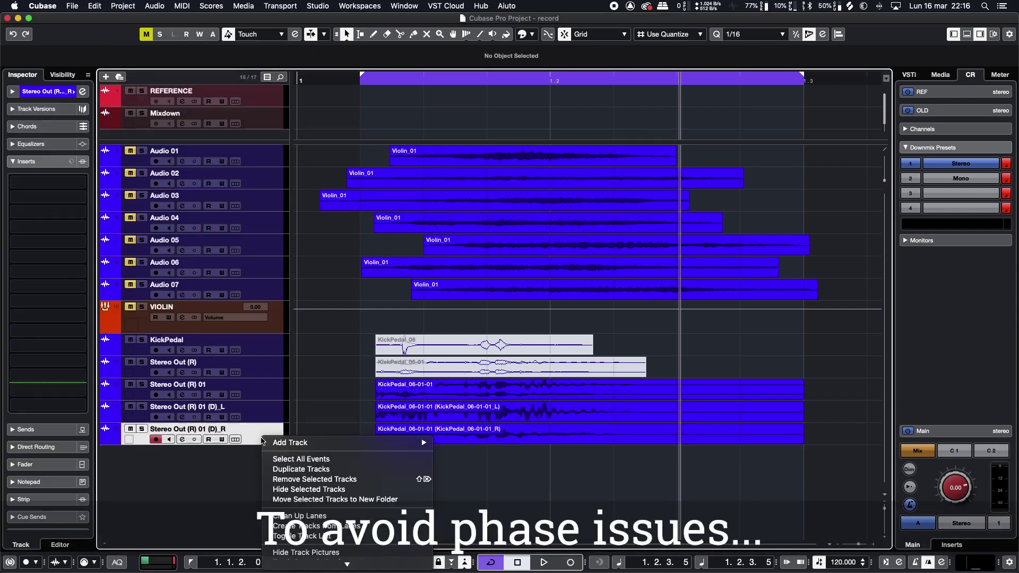
left_click(321, 479)
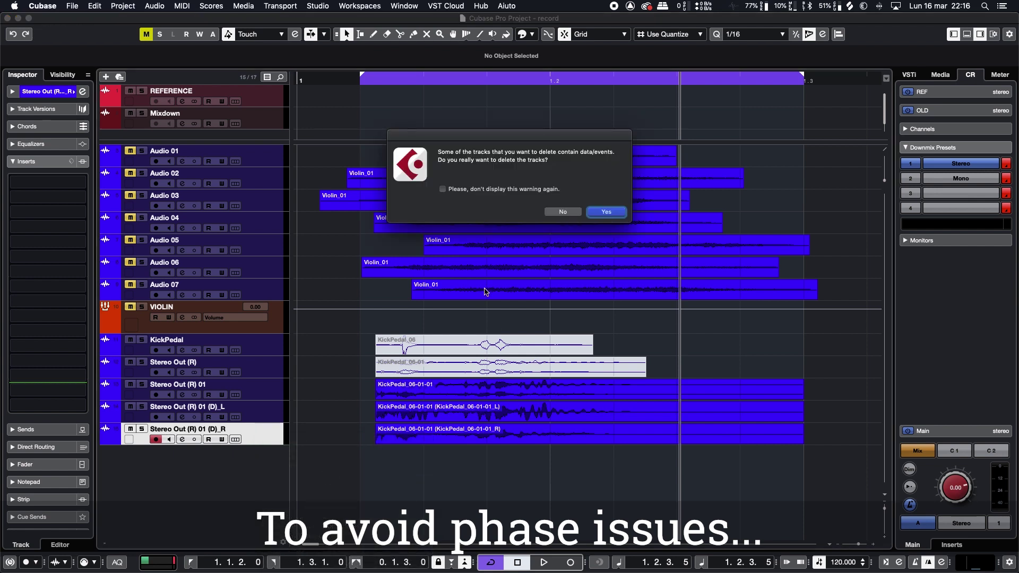
left_click(598, 214)
double_click(216, 410)
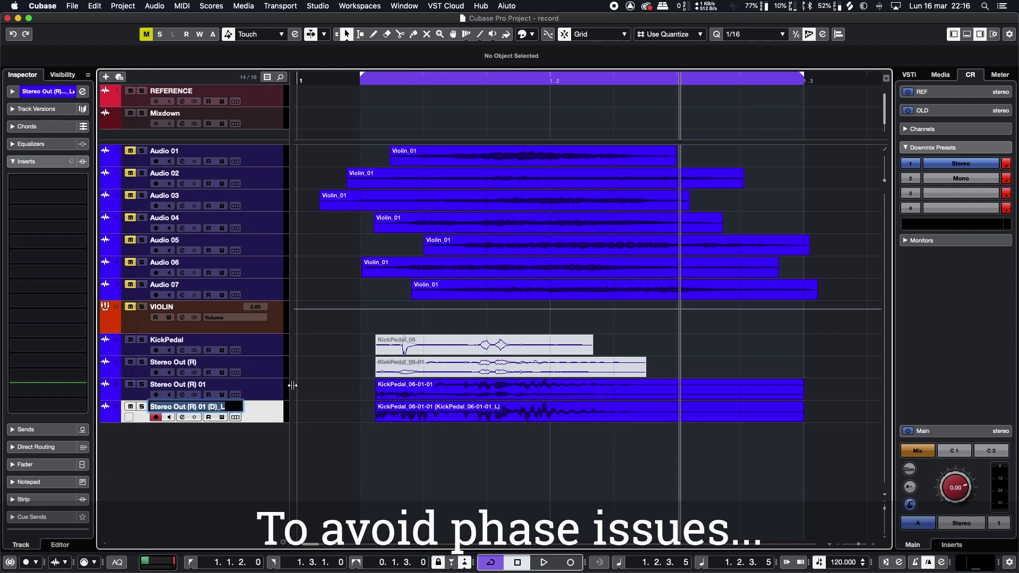
type("Sub")
Insert the Waves LFE360 Mono low-pass filter on the Sub track and play the hit through it.
left_click(83, 183)
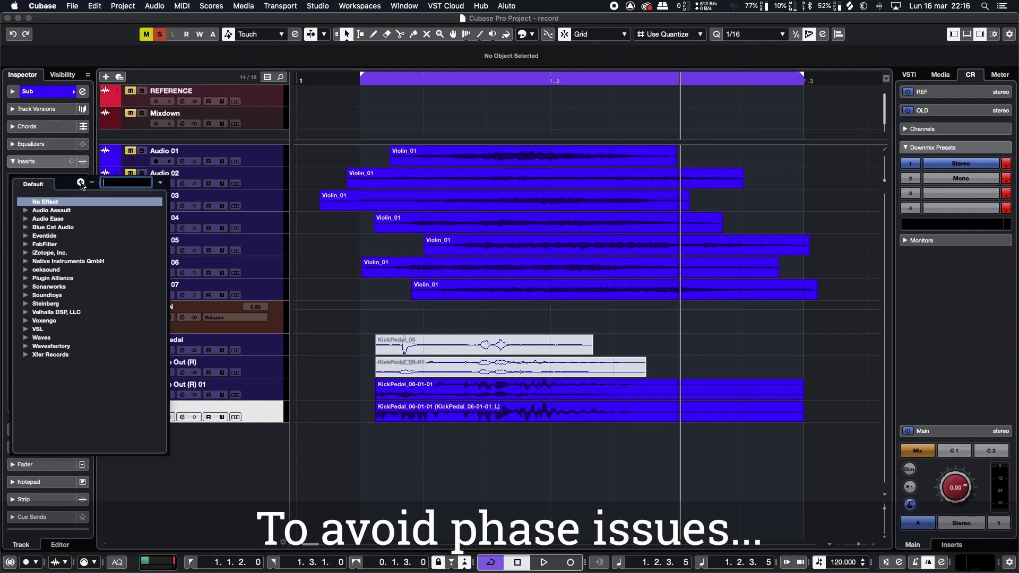
left_click(26, 338)
scroll(80, 324, "down", 10)
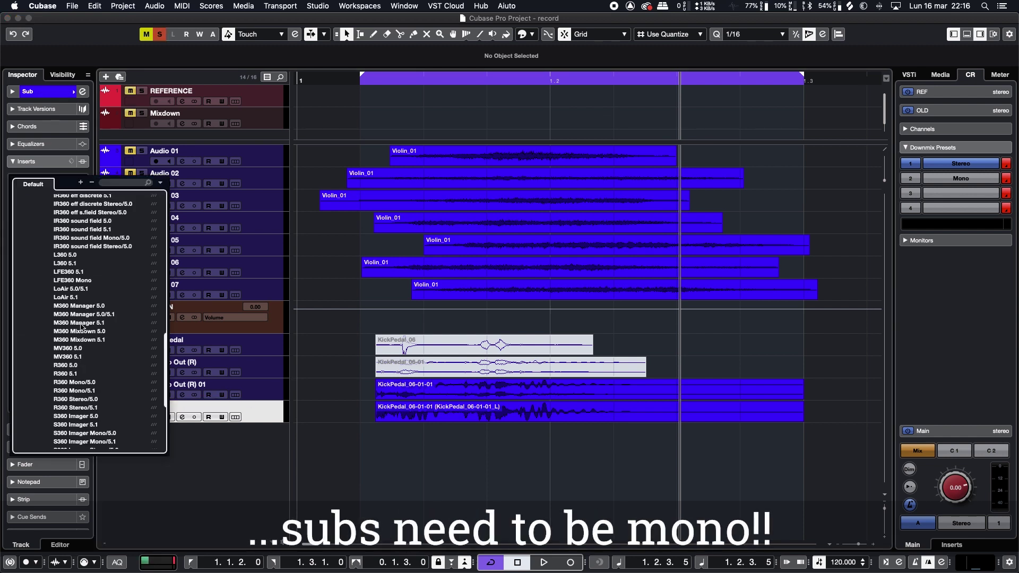
left_click(83, 281)
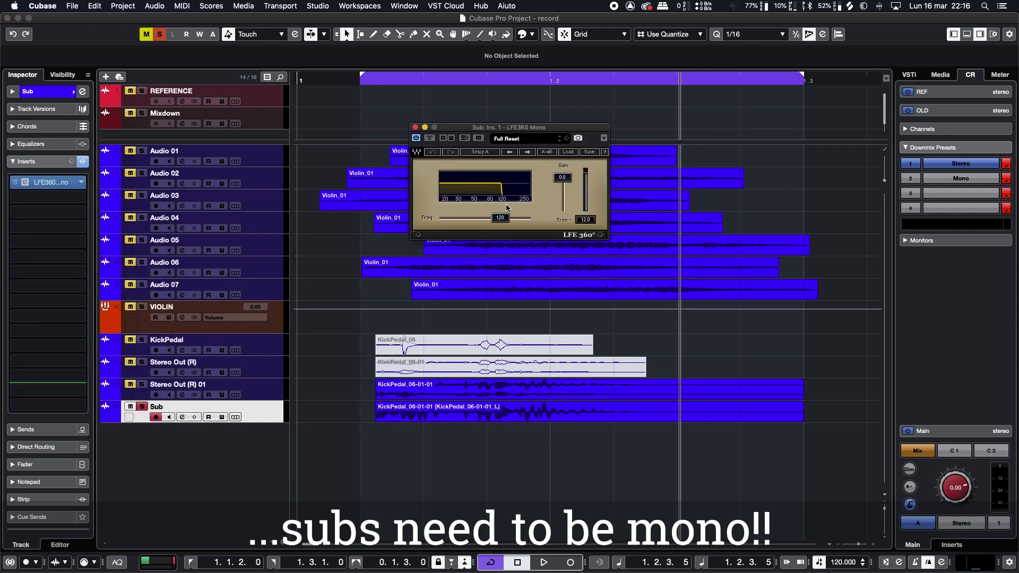
left_click(373, 80)
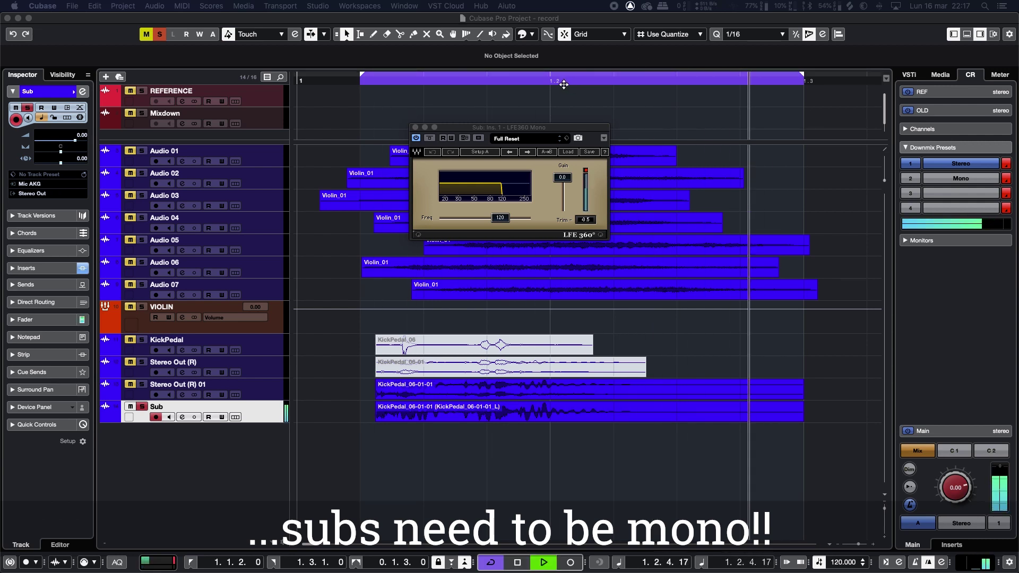
key("space")
left_click(416, 127)
Insert FabFilter Pro-Q 3 on the Stereo Out (R) 01 track and play it together with the Sub track.
left_click(252, 395)
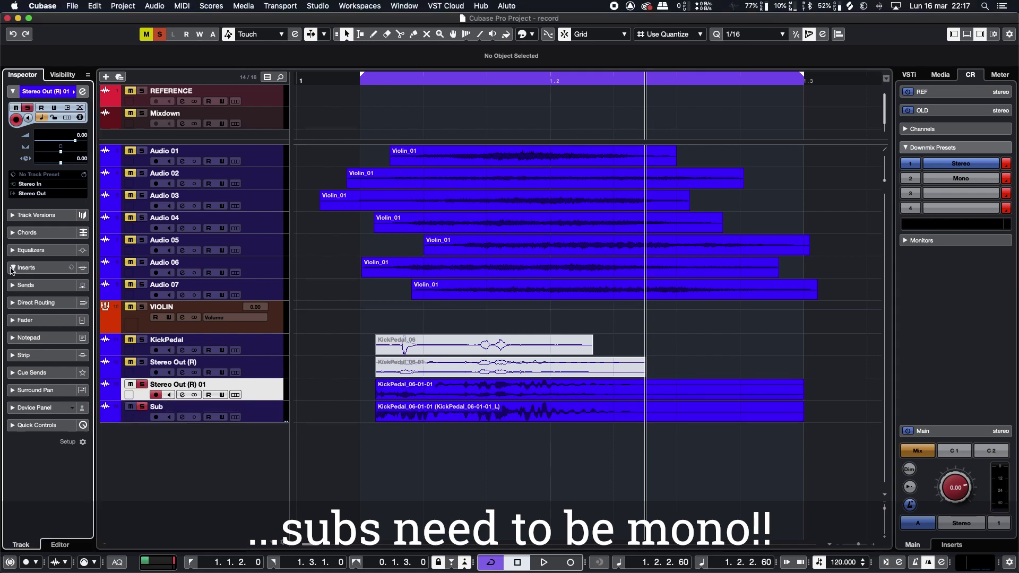
key("space")
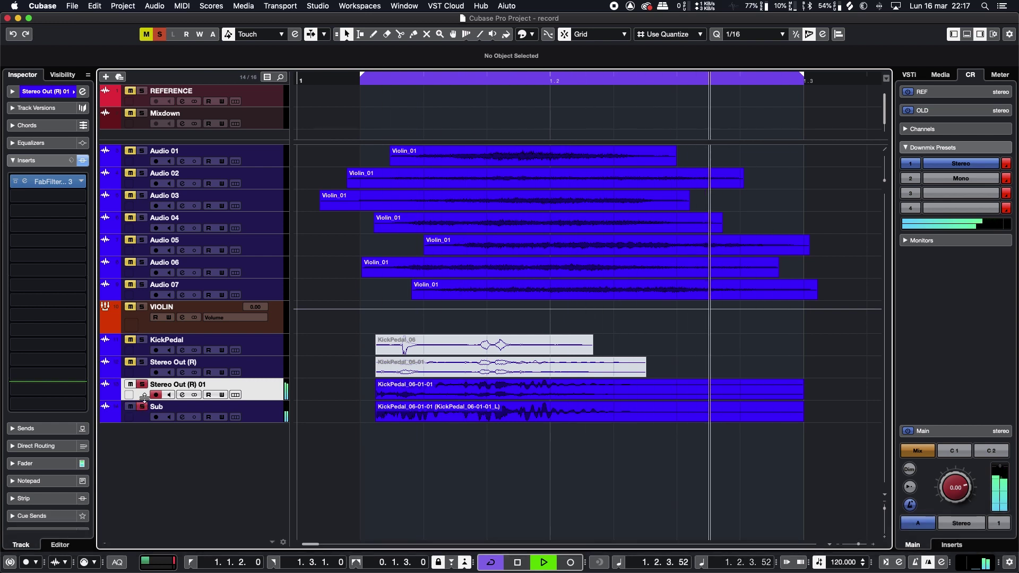
Route the Stereo Out (R) 01 and Sub tracks to a new group channel named HIT and play the grouped hit.
left_click(267, 395, "shift")
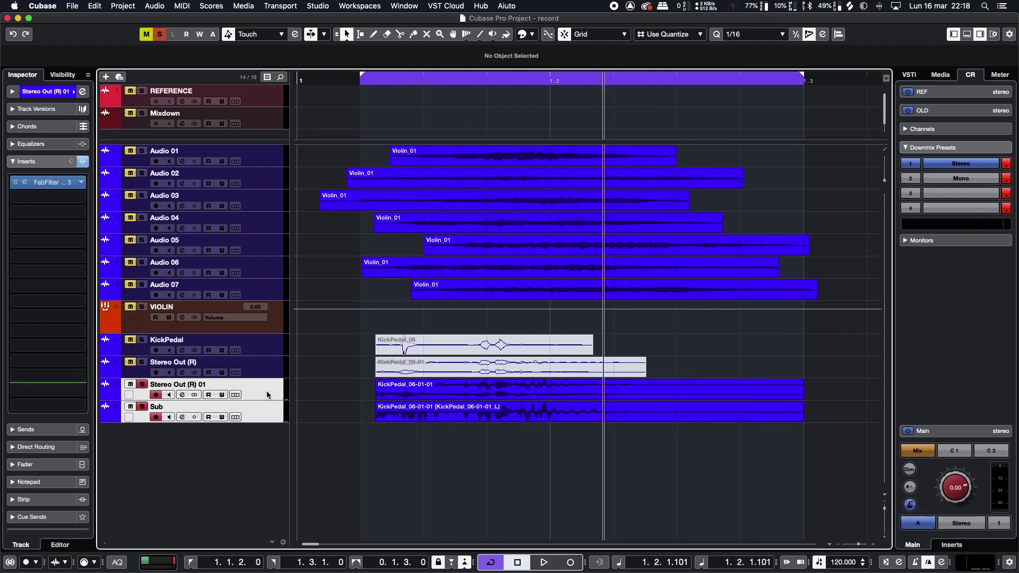
right_click(266, 412)
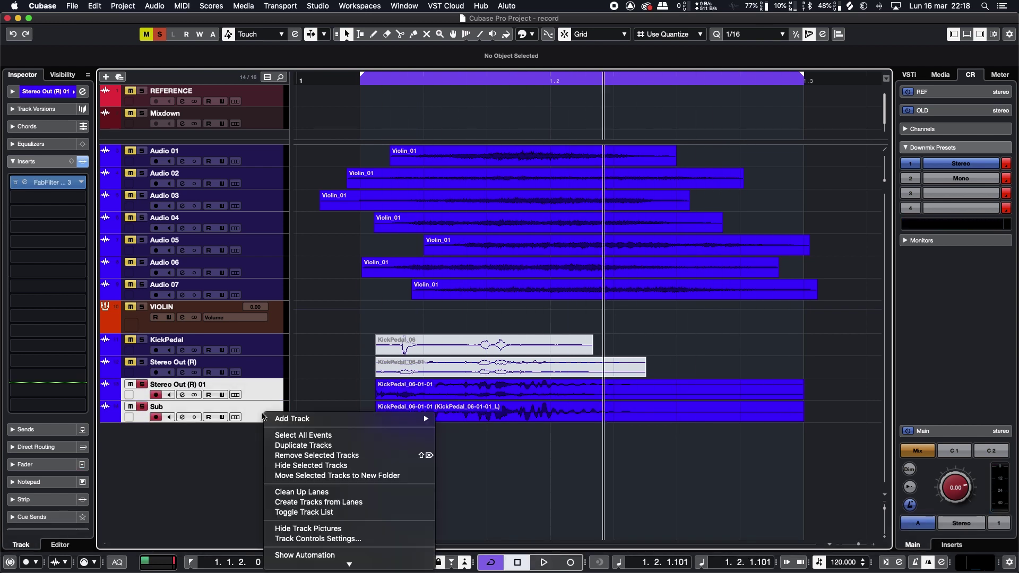
mouse_move(329, 419)
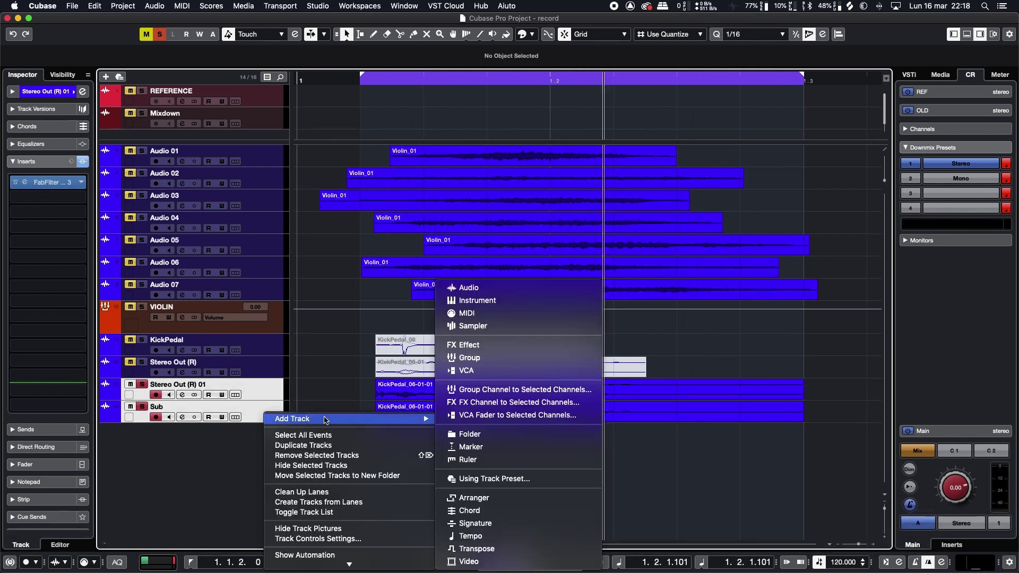
left_click(480, 390)
type("HIT")
key("Return")
key("space")
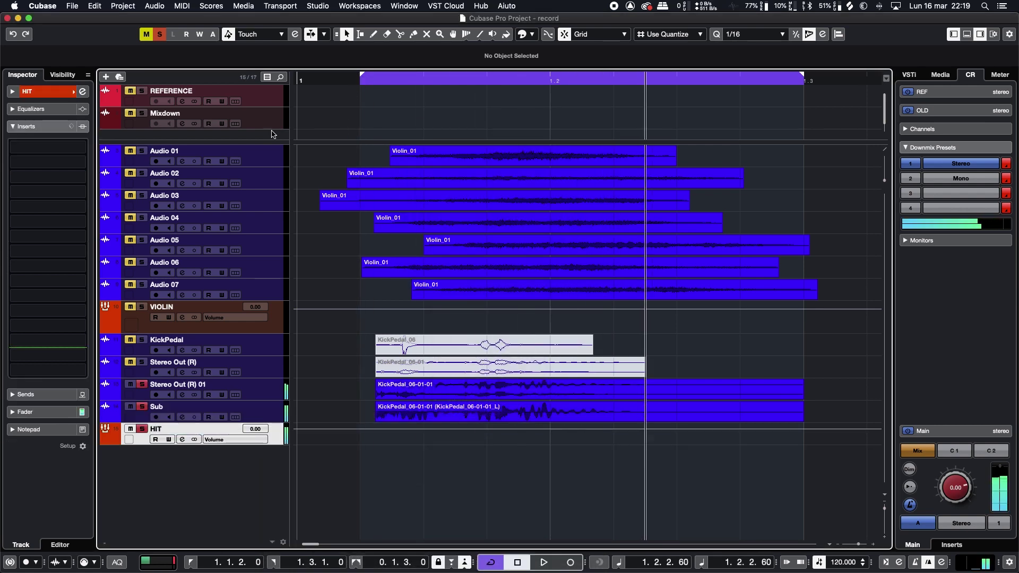
Insert the stereo TransX and FabFilter Pro-L 2 on the HIT group and play the hit from the loop start.
left_click(80, 148)
left_click(87, 296)
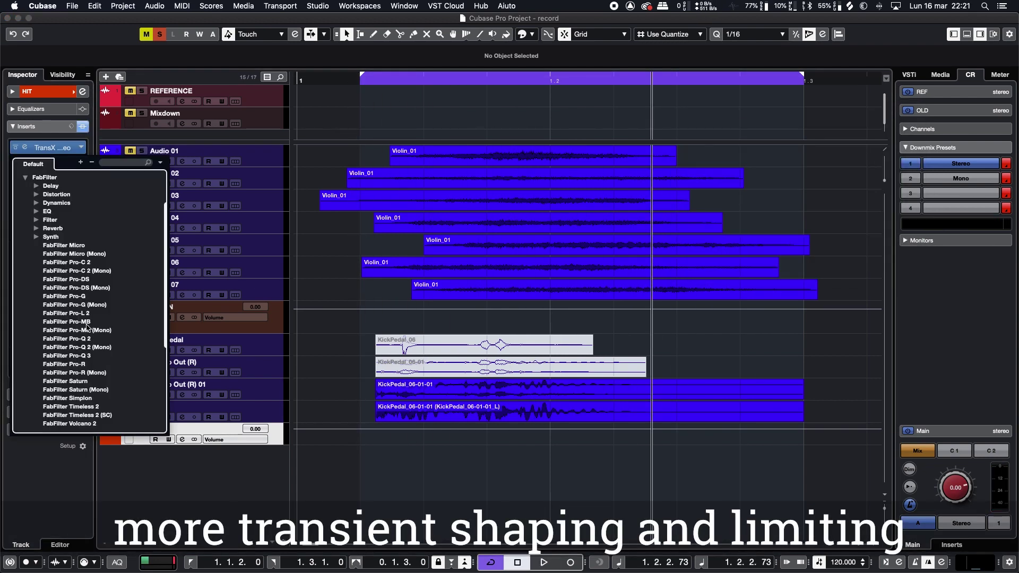
left_click(87, 313)
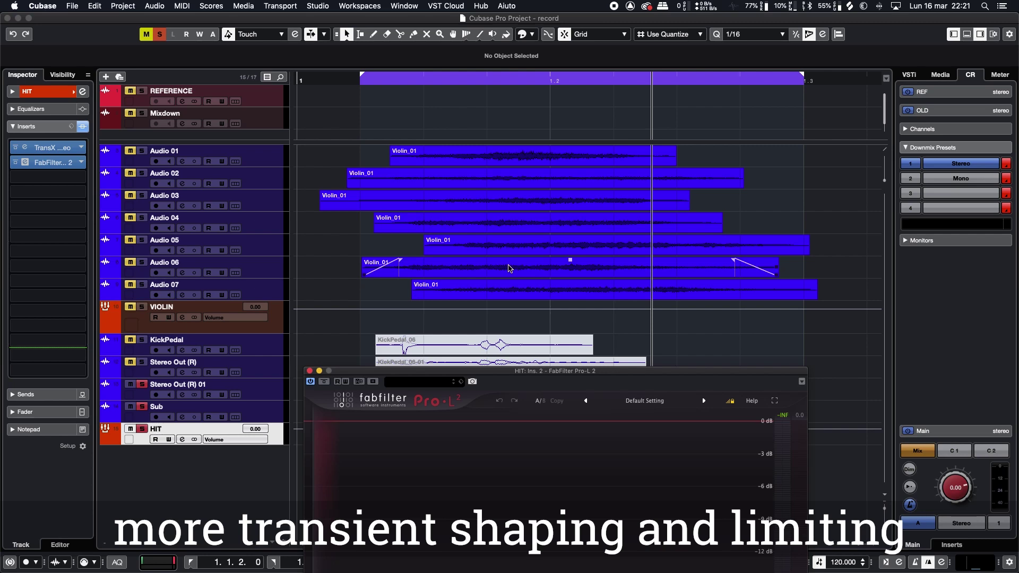
left_click_drag(673, 180, 697, 243)
left_click(357, 81)
key("space")
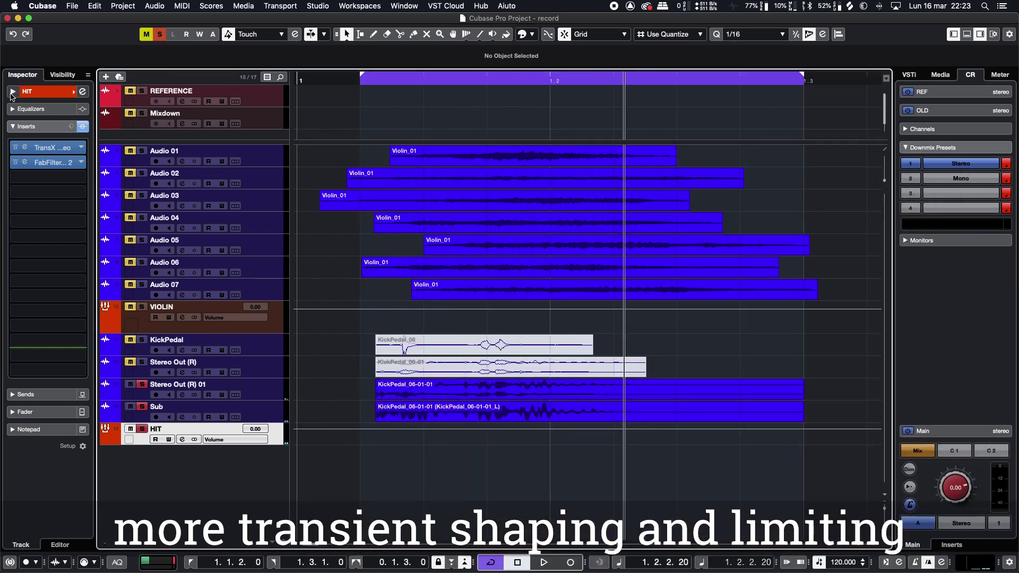
Lower the HIT group's volume to -6.89, add FabFilter Pro-Q 3 as its third insert and play the hit.
left_click(12, 92)
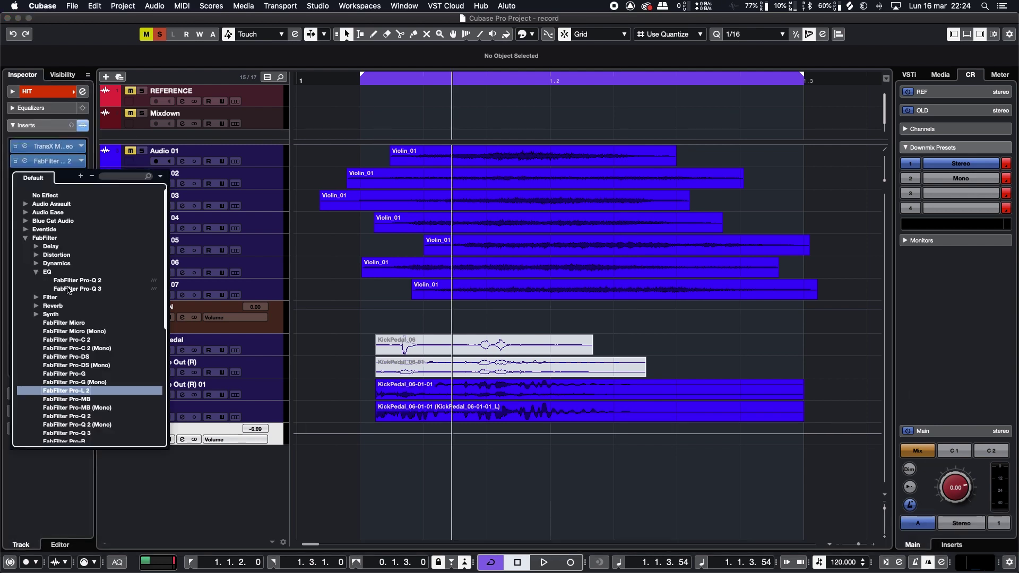
left_click(68, 289)
key("space")
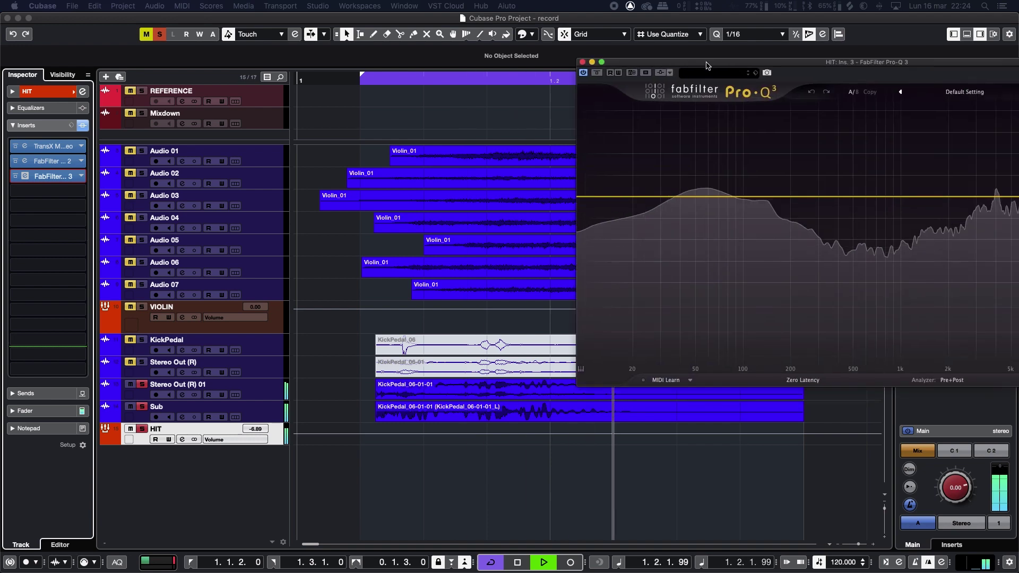
left_click_drag(707, 63, 594, 17)
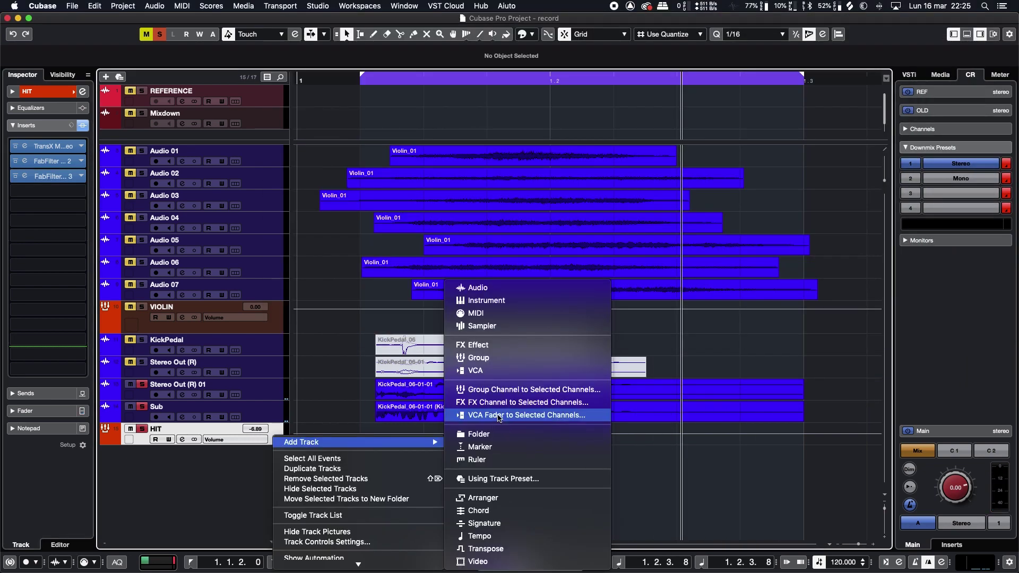
Add a stereo FX channel with the IR1 full Stereo reverb, routed to Stereo Out, and rename it Hall.
left_click(510, 403)
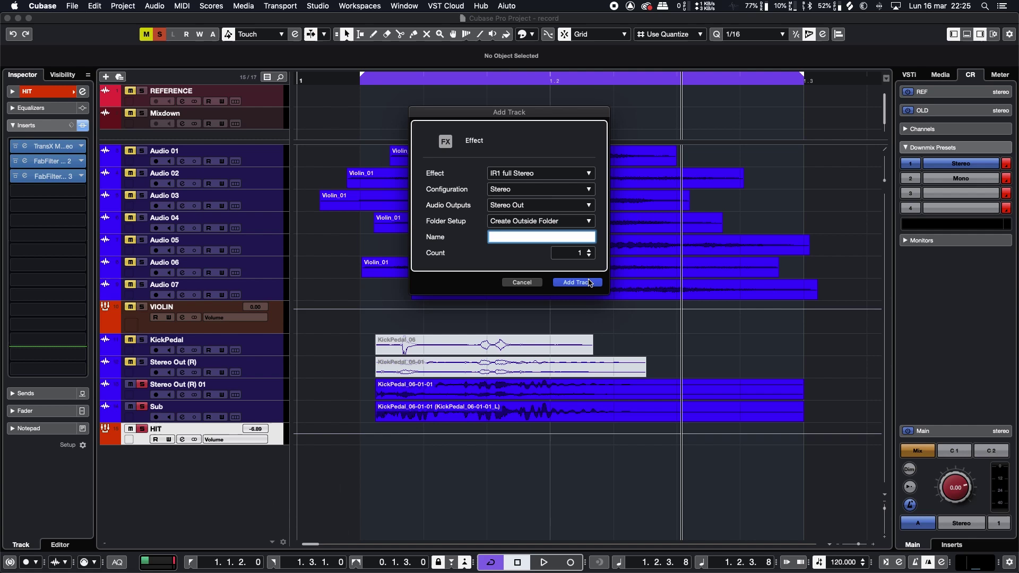
left_click(578, 282)
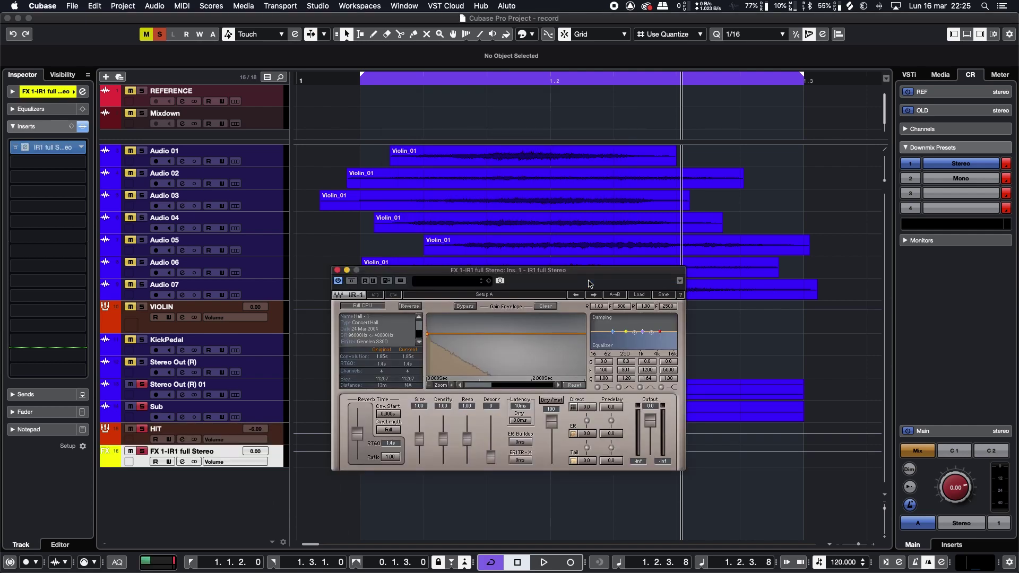
double_click(182, 451)
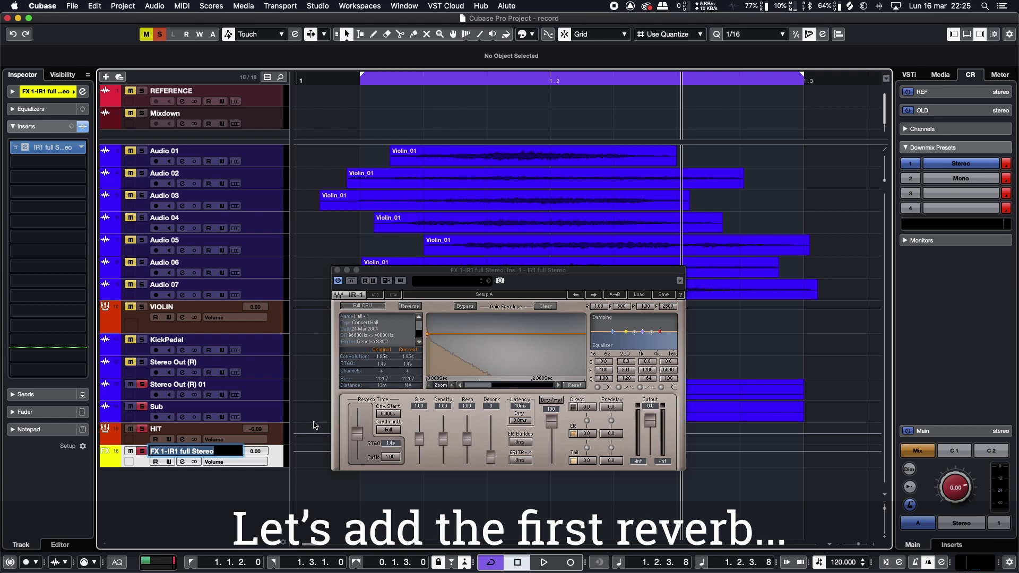
type("Hall")
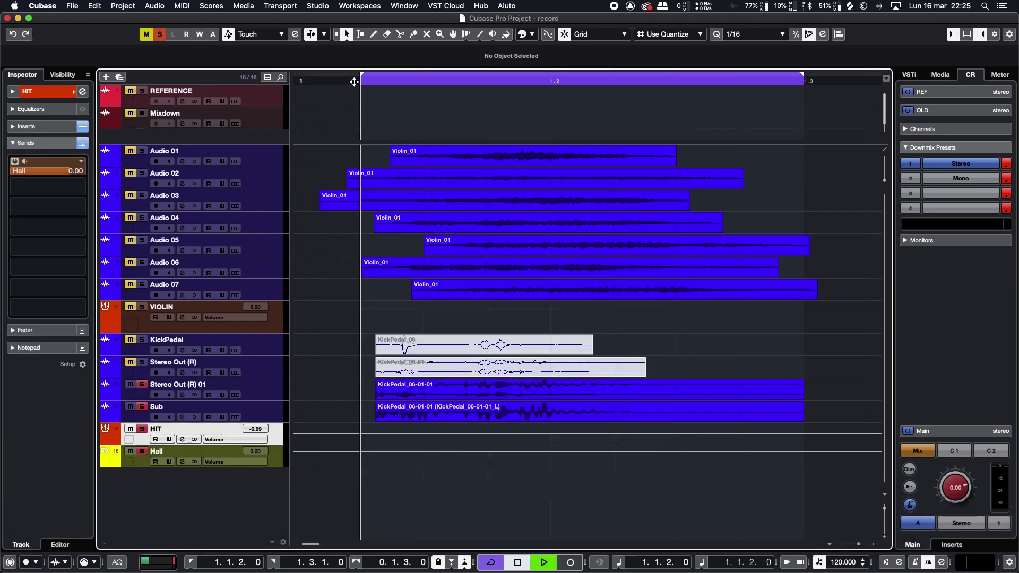
Lower the HIT group's send to Hall to -7.06 and play the hit from the loop start.
key("space")
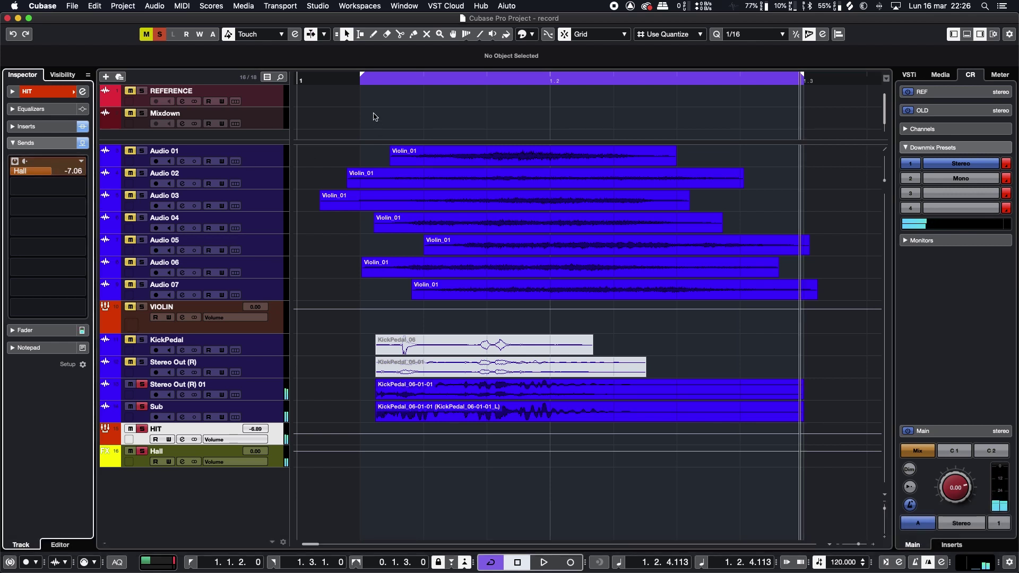
key("space")
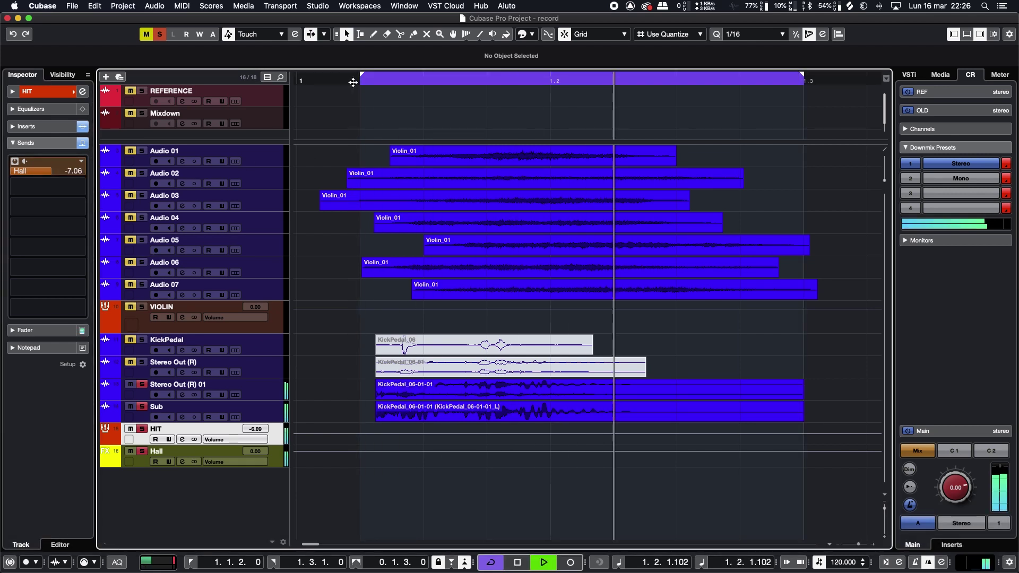
key("space")
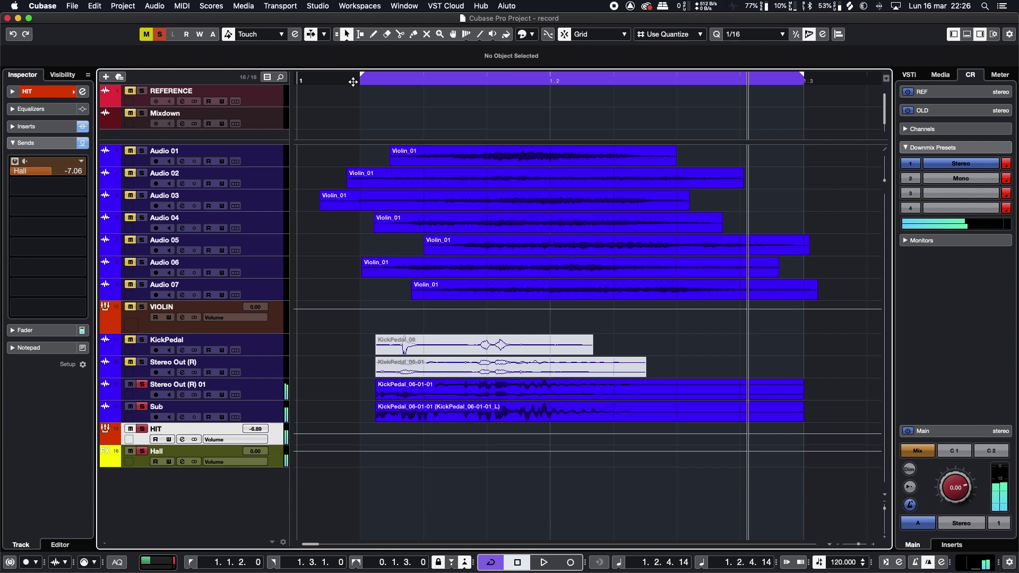
Add a stereo FX channel named Long with IR1 full Stereo, routed to Stereo Out, and send HIT to it at -1.51.
right_click(276, 436)
mouse_move(361, 441)
left_click(509, 409)
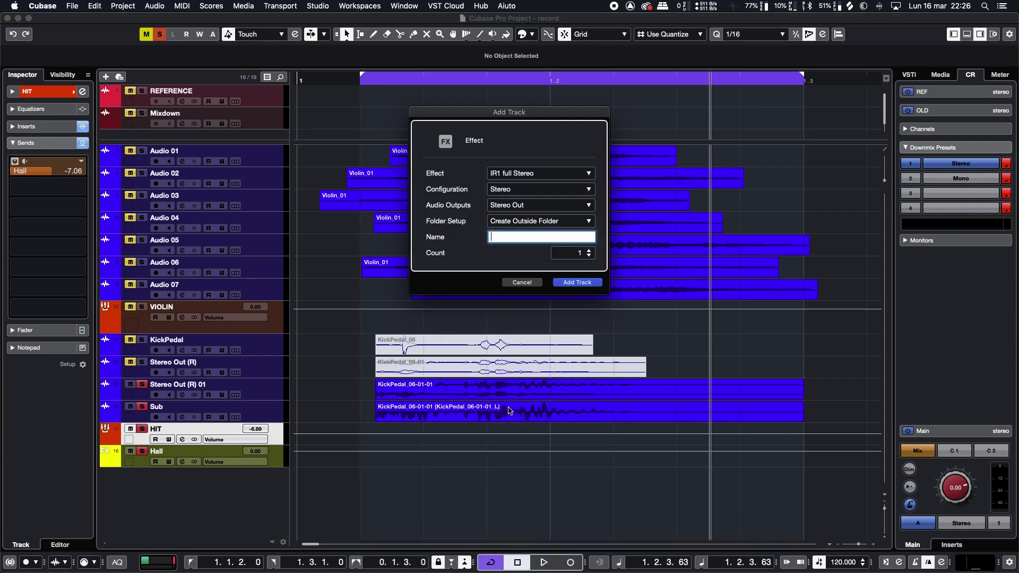
type("Long")
key("Return")
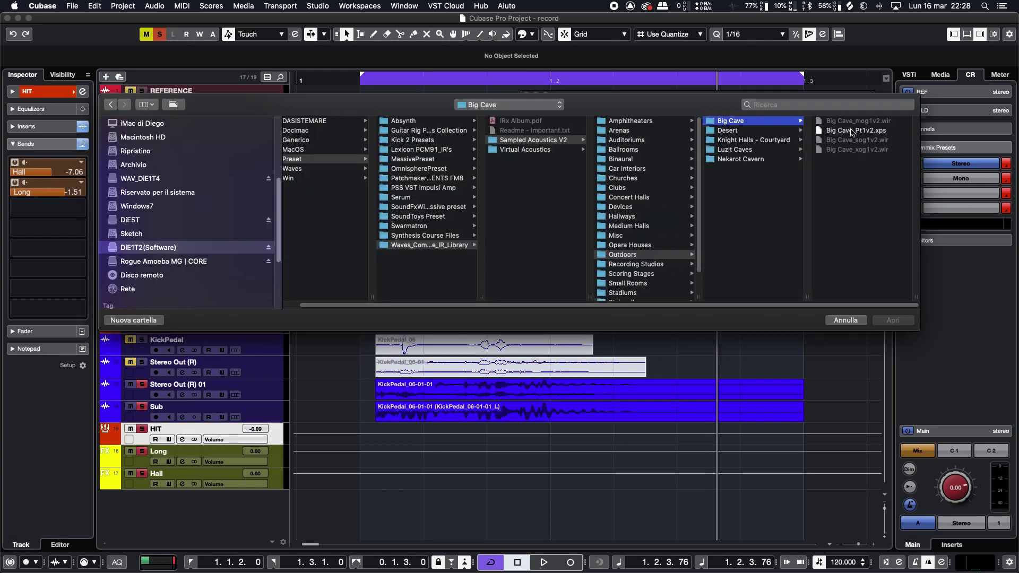
Load the Big Cave_Pt1v2.xps preset into the Long channel's IR1 reverb and play the hit.
left_click(851, 132)
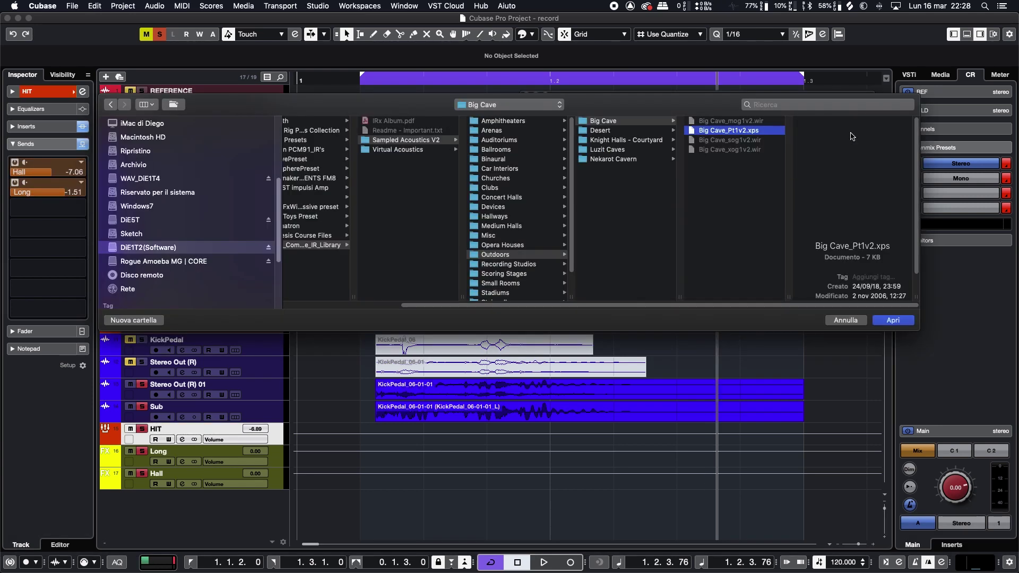
left_click(893, 320)
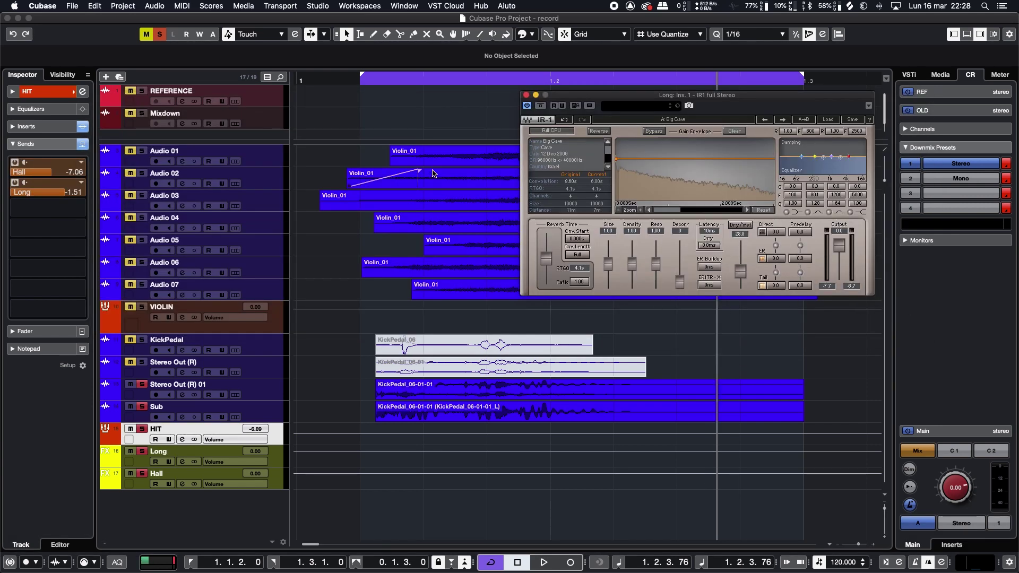
double_click(356, 83)
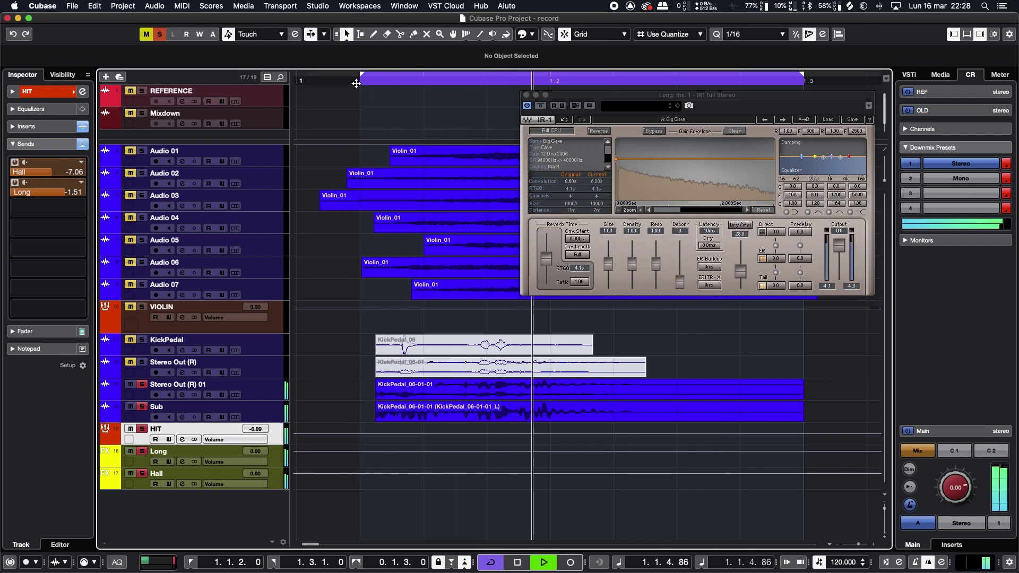
key("space")
Extend the end of the loop range to 2. 2. 1. 0 so that the reverb tail fits.
left_click_drag(696, 95, 431, 117)
mouse_move(804, 77)
left_mouse_down()
mouse_move(854, 81)
mouse_move(813, 88)
left_mouse_up()
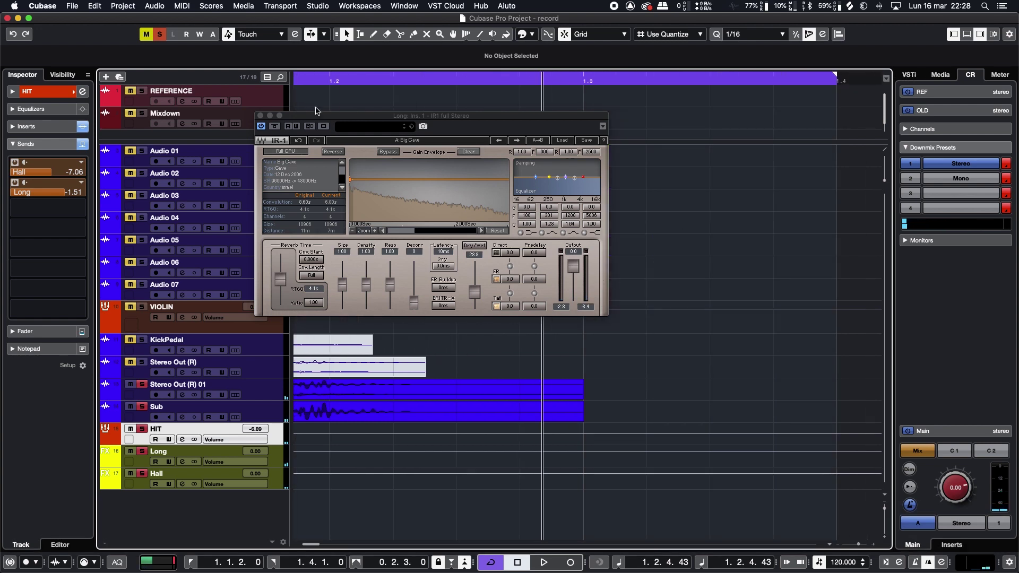
scroll(390, 433, "down", 5)
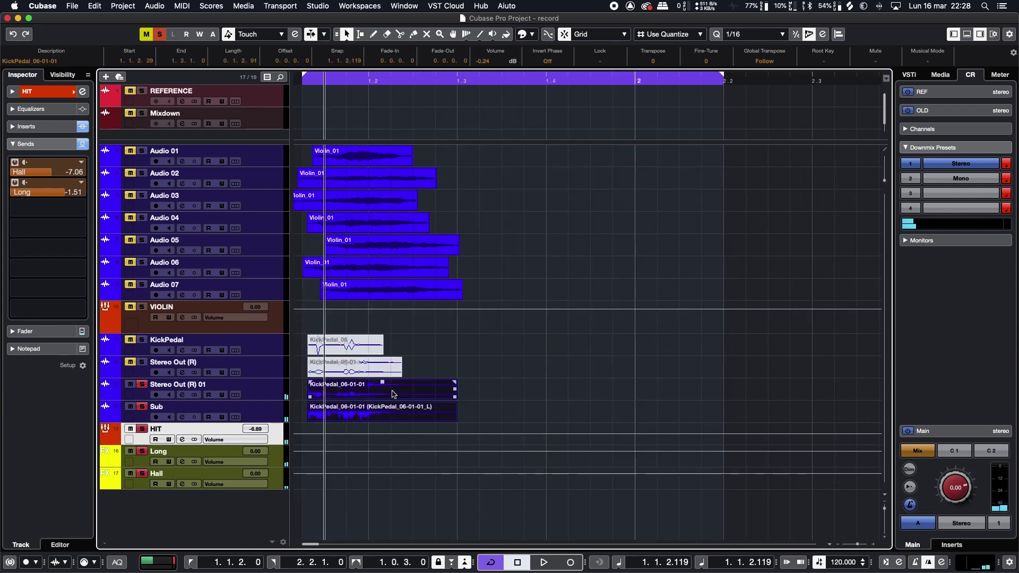
Shift the hit clips on Stereo Out (R) 01 and Sub to start at 1. 2. 1. 29 and play them together with the violins.
left_click_drag(393, 394, 459, 394)
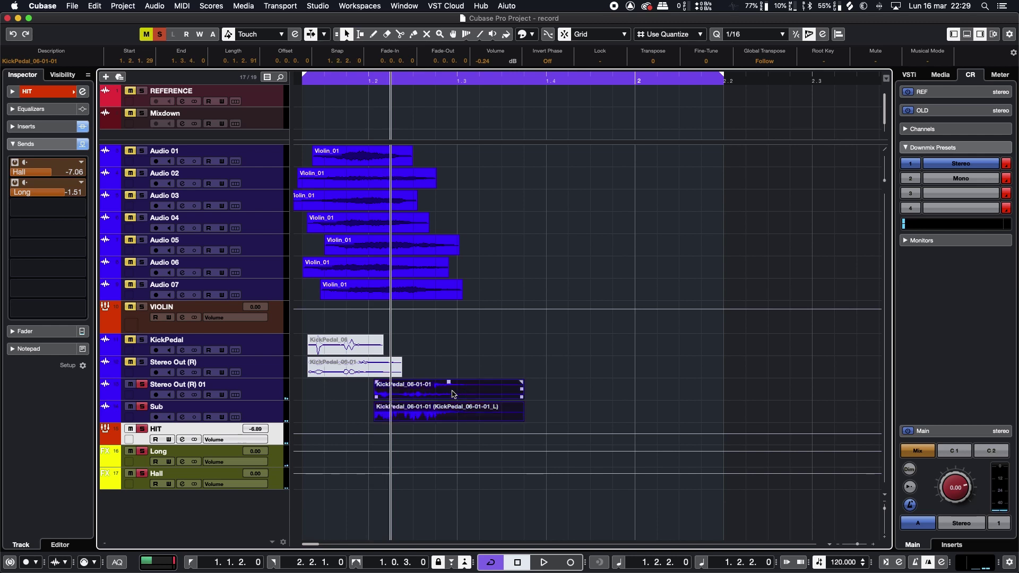
left_click(131, 308)
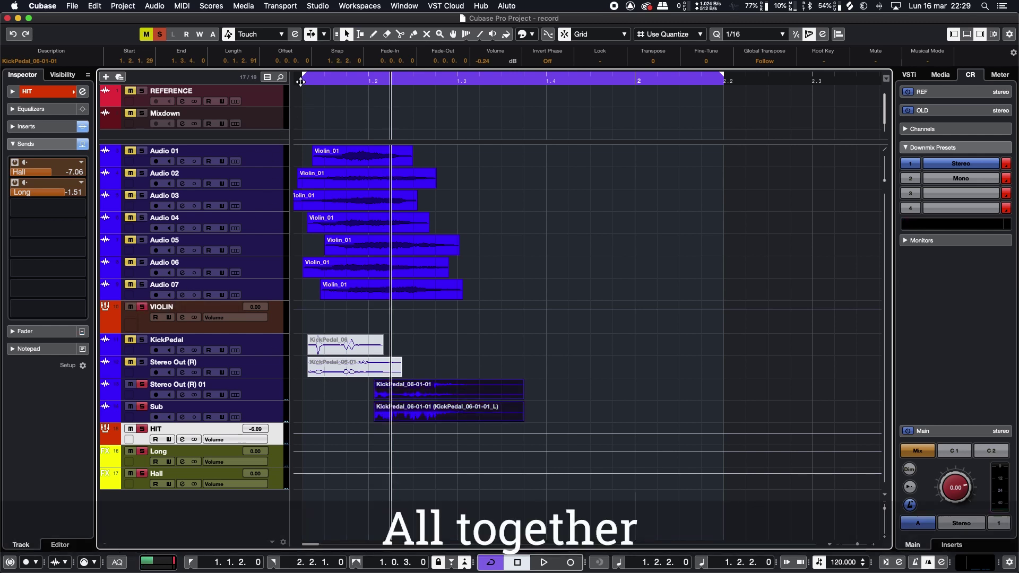
key("space")
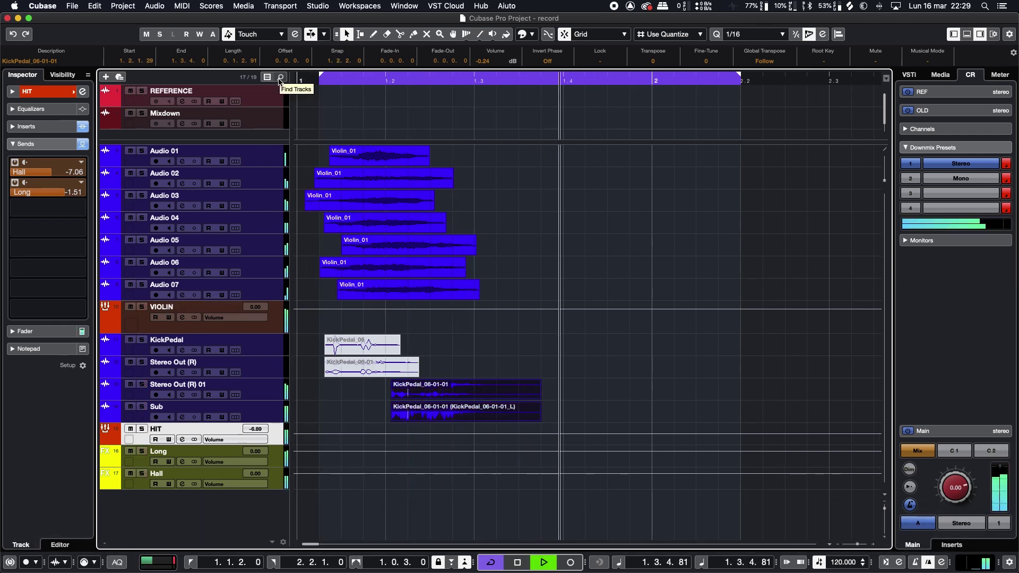
key("space")
left_click(431, 407)
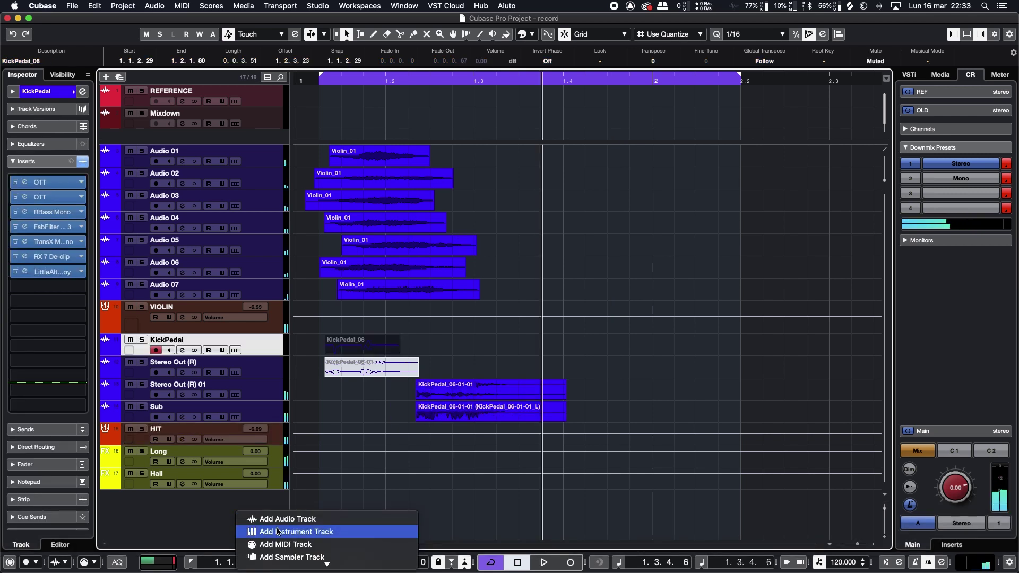
Add a Keyscape instrument track and record a MIDI part on it.
left_click(279, 531)
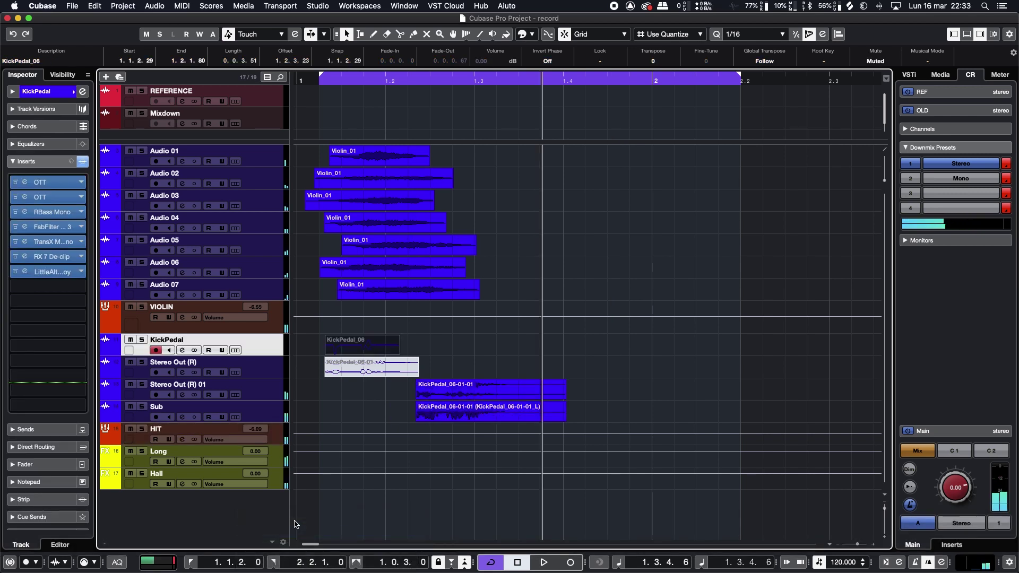
left_click(539, 187)
left_click(475, 306)
left_click(578, 248)
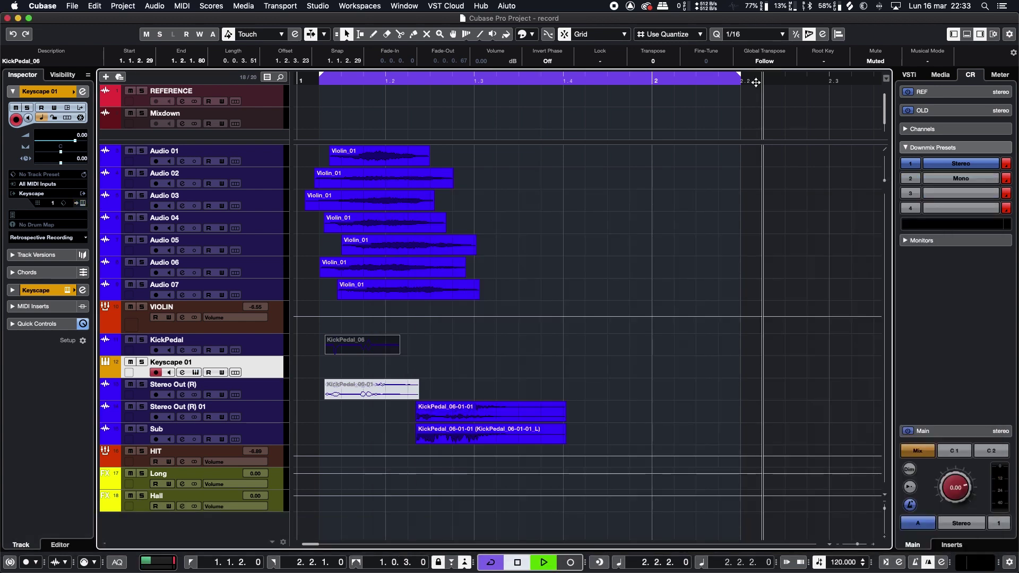
key("KP_Multiply")
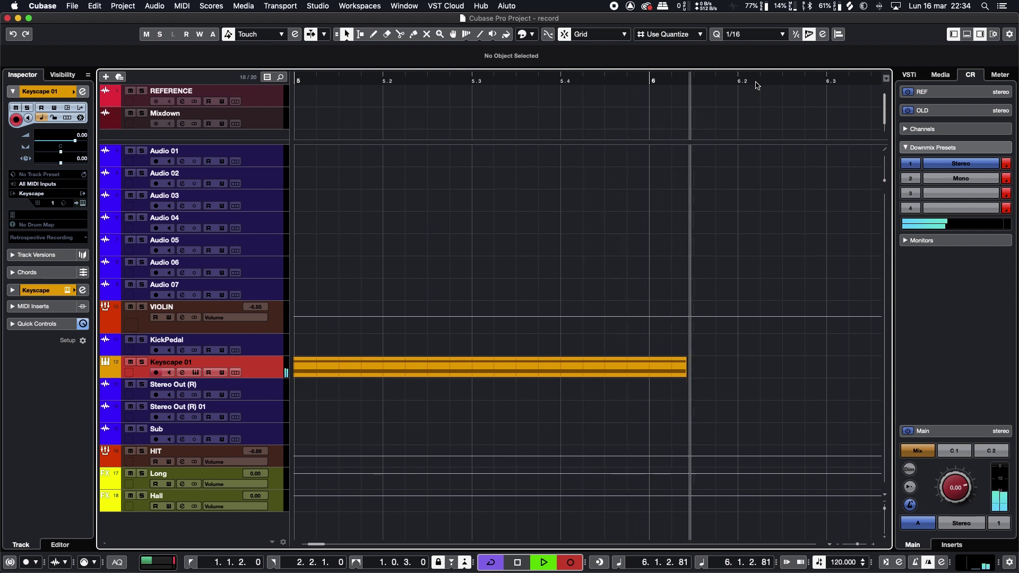
key("space")
Render the recorded Keyscape part in place as audio and move the clip on the Piano track to start at 1. 1. 3. 92.
left_click(94, 6)
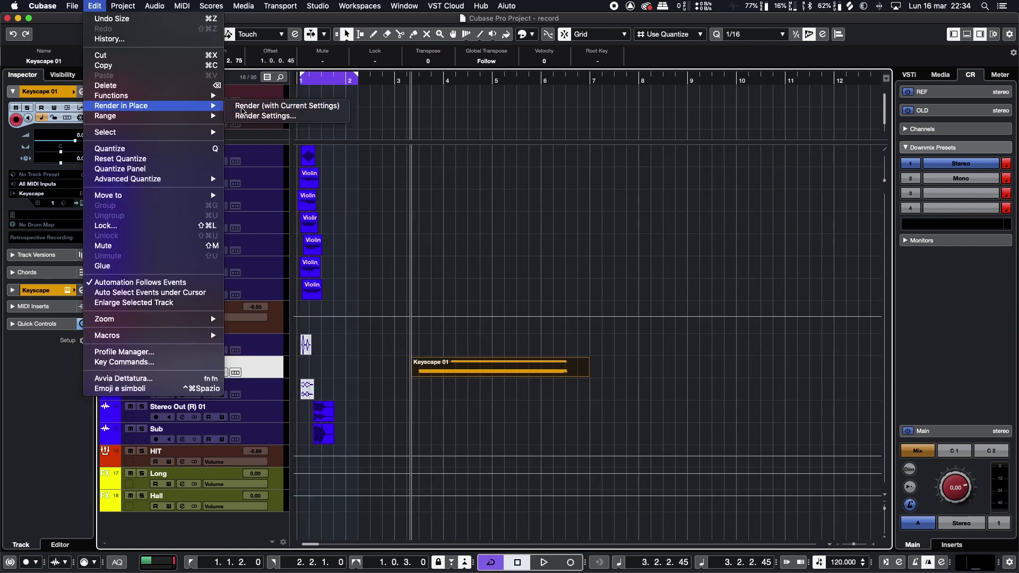
left_click(242, 108)
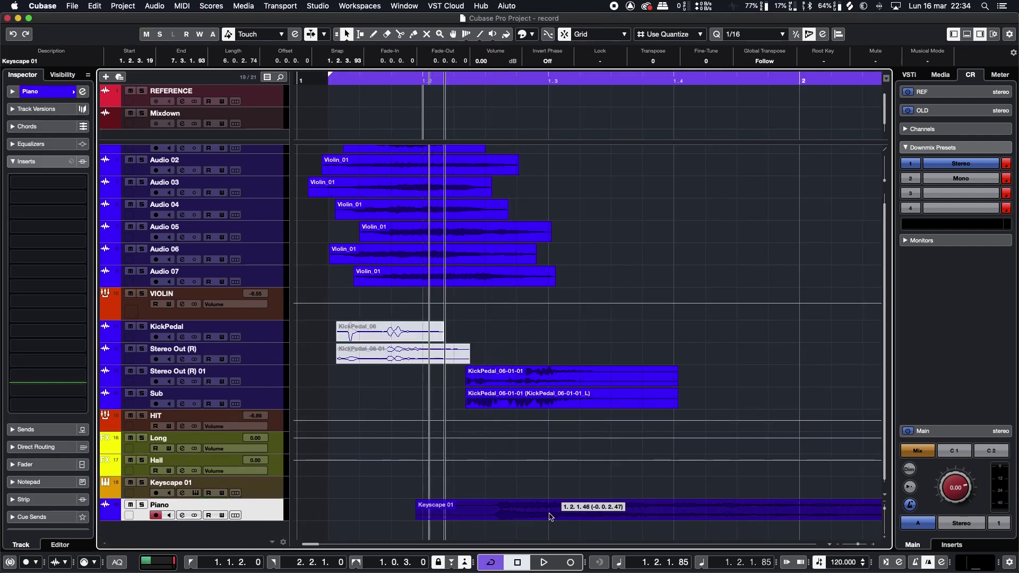
left_click_drag(567, 505, 536, 506)
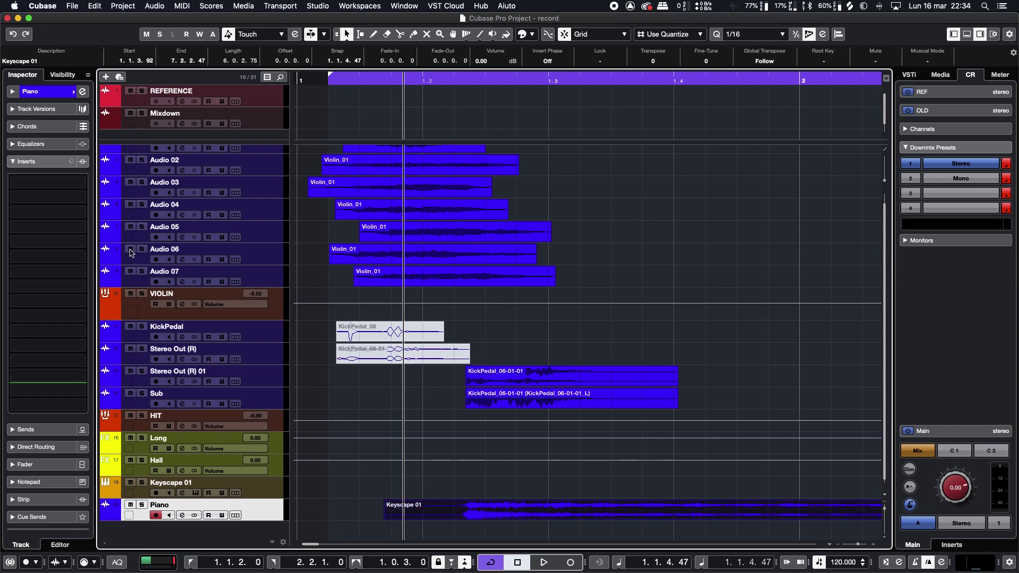
Insert ValhallaRoom on the Piano track and set its mix to 37.8 %.
left_click(81, 183)
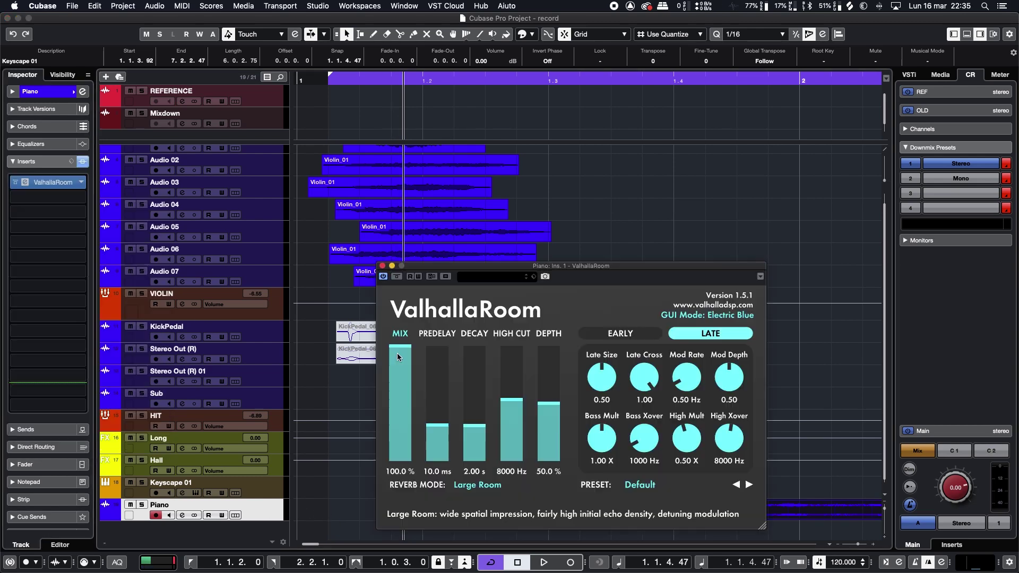
left_click_drag(405, 356, 407, 418)
left_click_drag(450, 265, 509, 92)
Solo the Piano track and raise ValhallaRoom's mix to 47.0 % while playing the part.
left_click(142, 504)
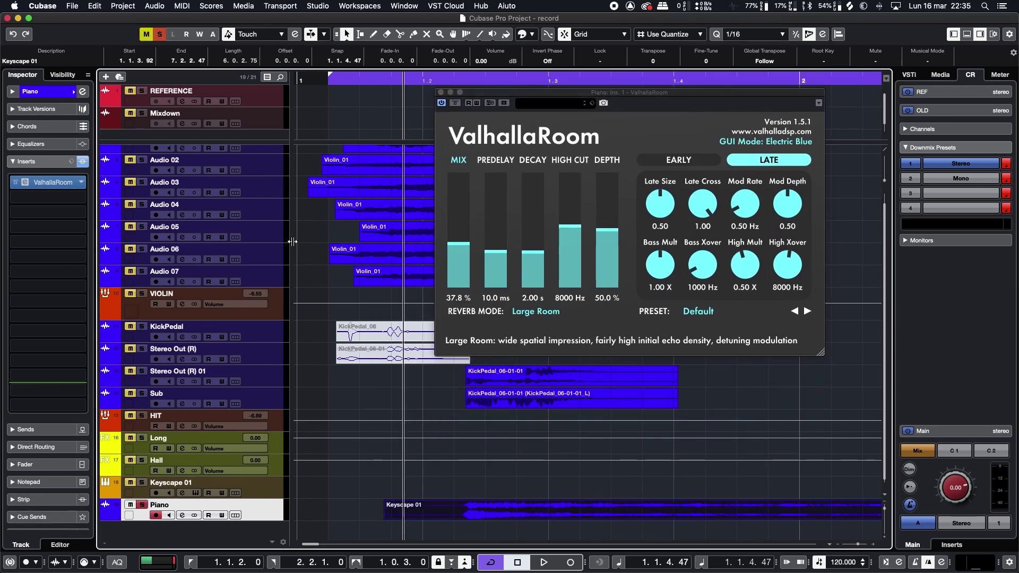
double_click(342, 78)
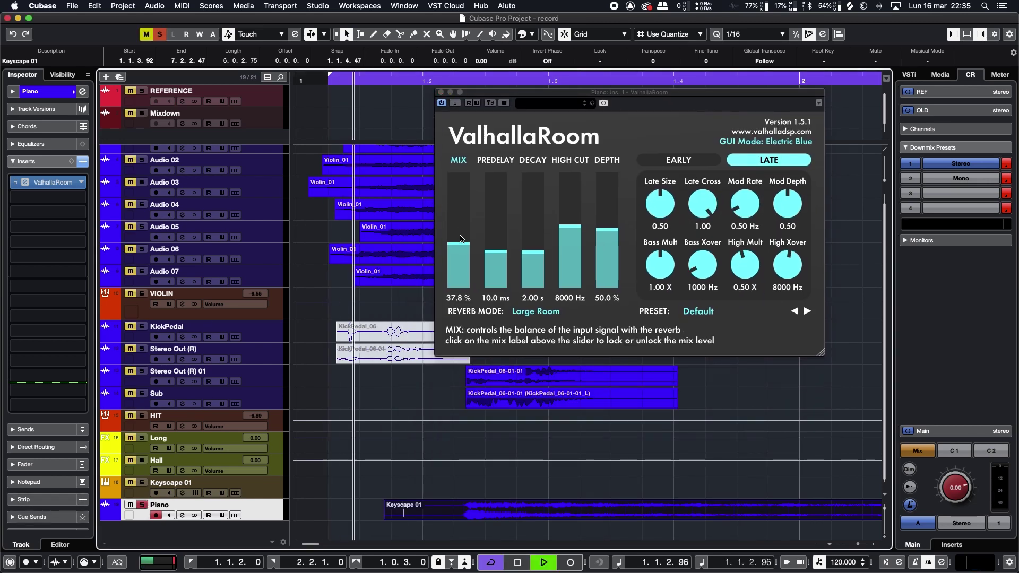
left_click_drag(465, 247, 464, 236)
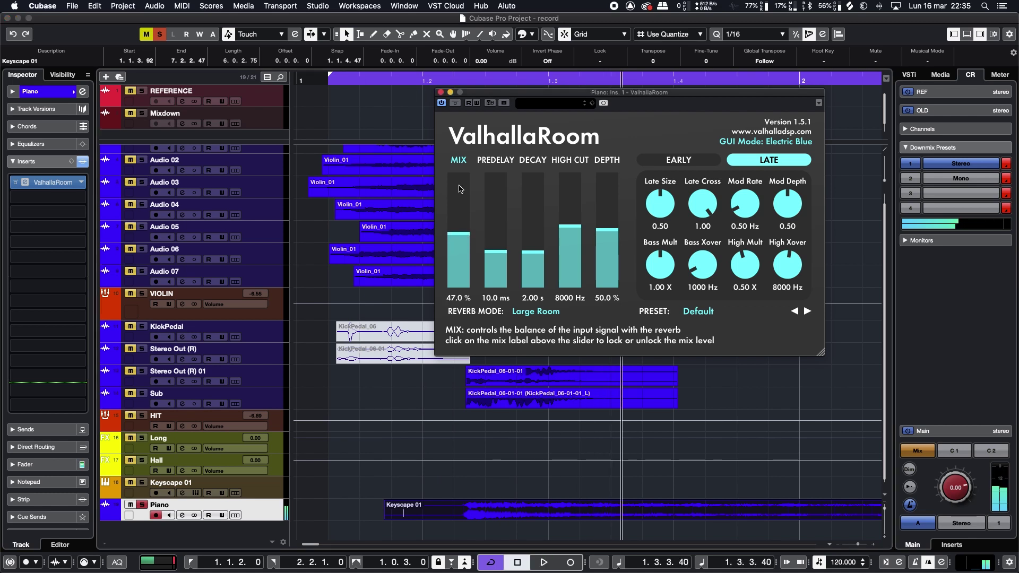
left_click(336, 82)
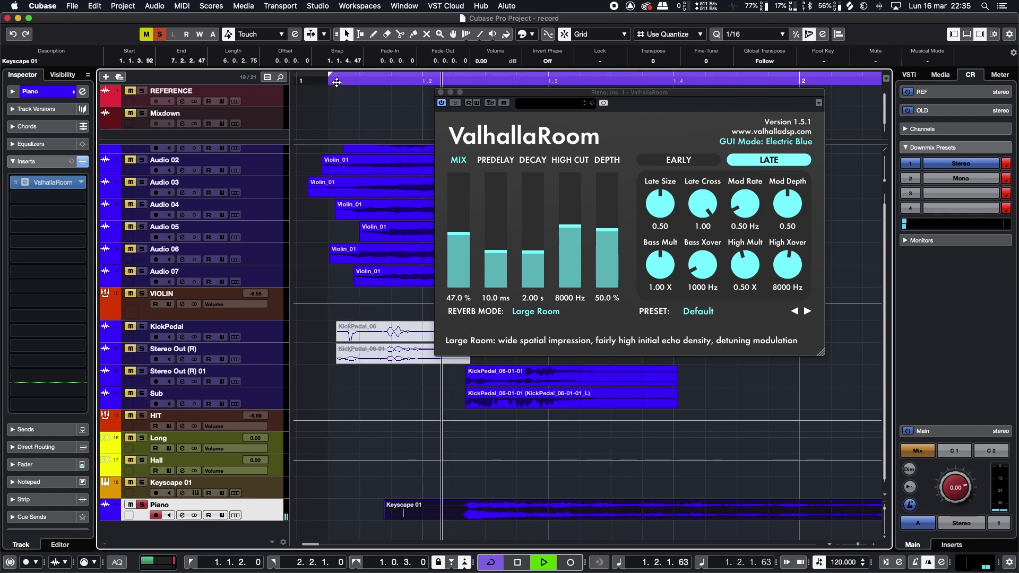
key("space")
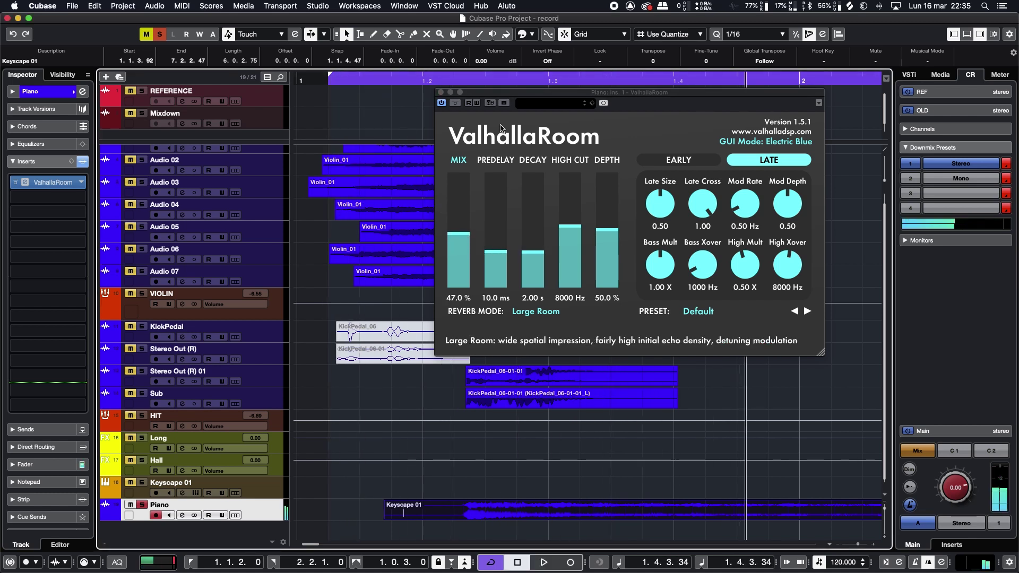
left_click_drag(517, 93, 493, 83)
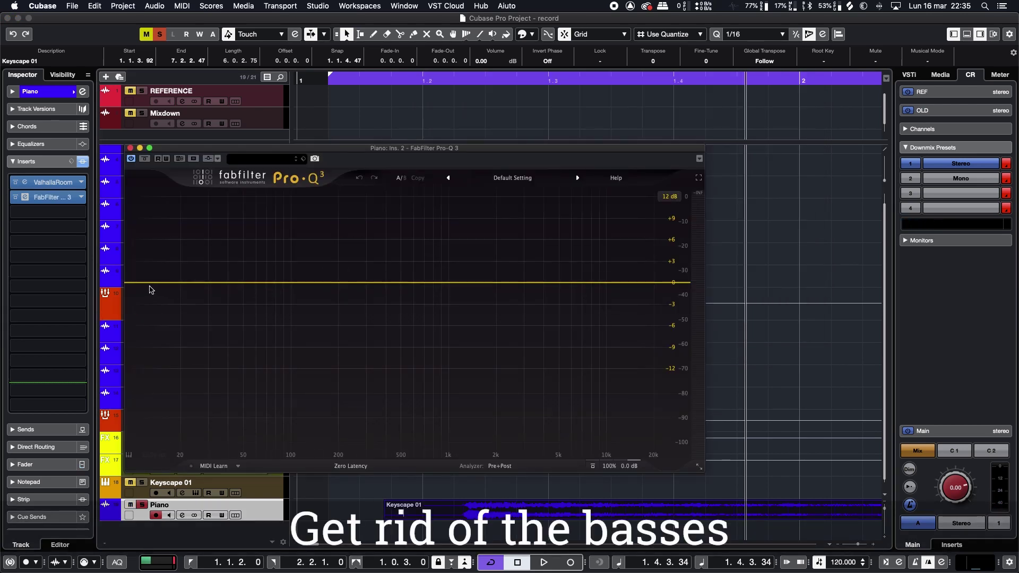
Cut the piano's basses in FabFilter Pro-Q 3 with a 12 dB/oct low cut at about 124 Hz, listening during playback.
left_click_drag(151, 289, 335, 279)
left_click_drag(275, 154, 552, 38)
left_click(359, 79)
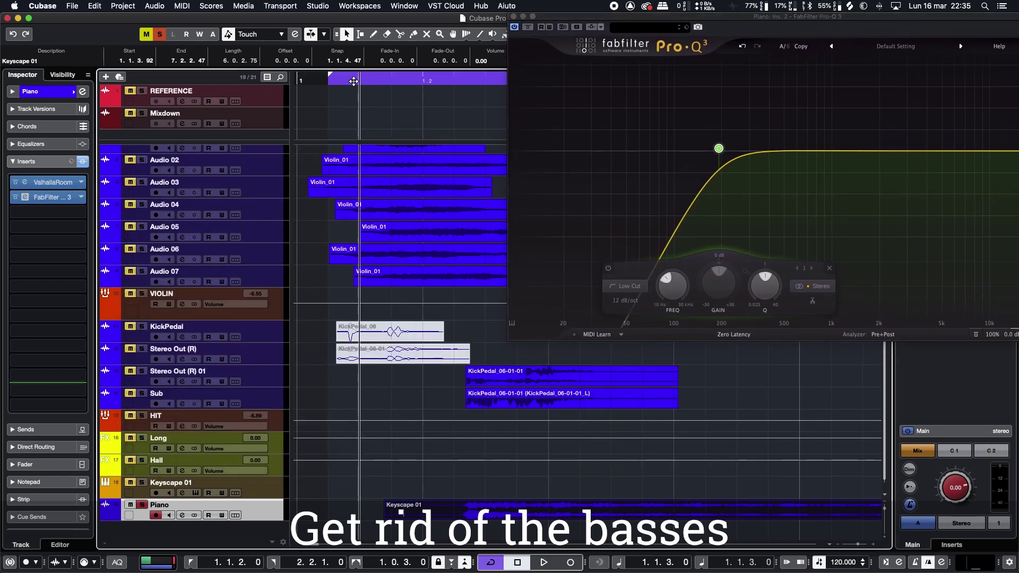
key("space")
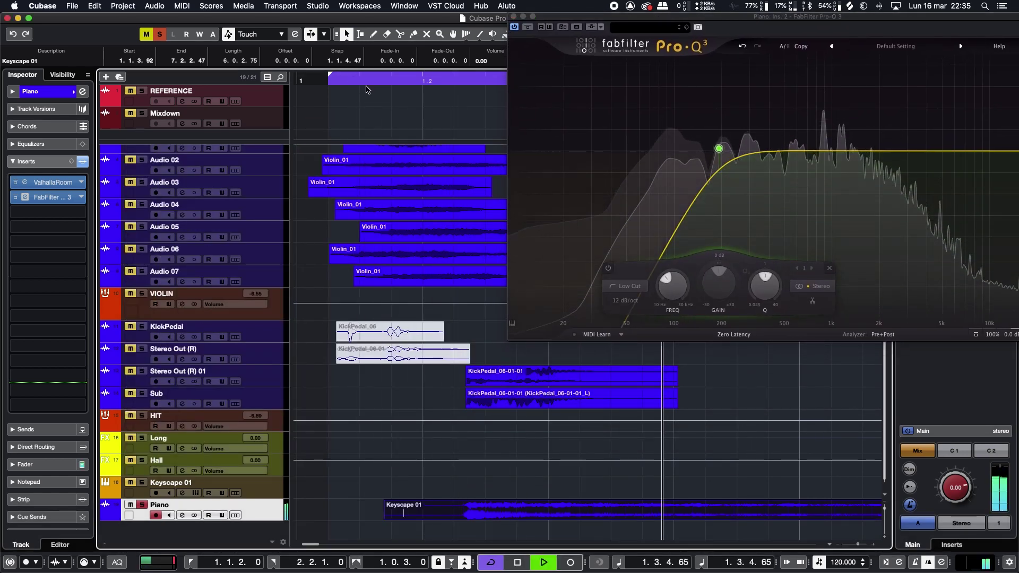
left_click_drag(718, 148, 689, 146)
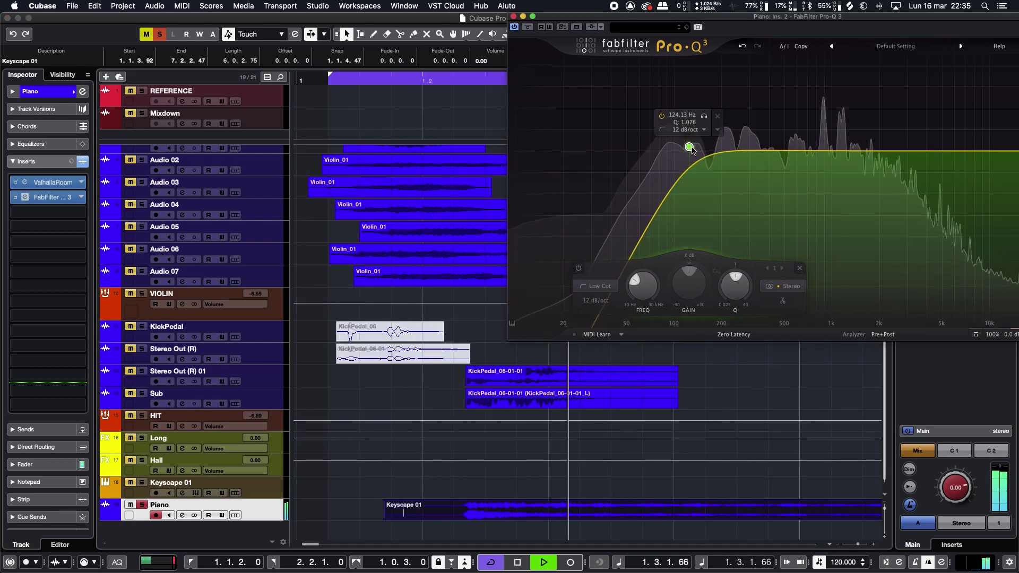
Add a bell cut of about -2.6 dB at 462 Hz and a high shelf of about +4.8 dB at 6867 Hz to the piano's EQ.
left_click_drag(786, 152, 786, 168)
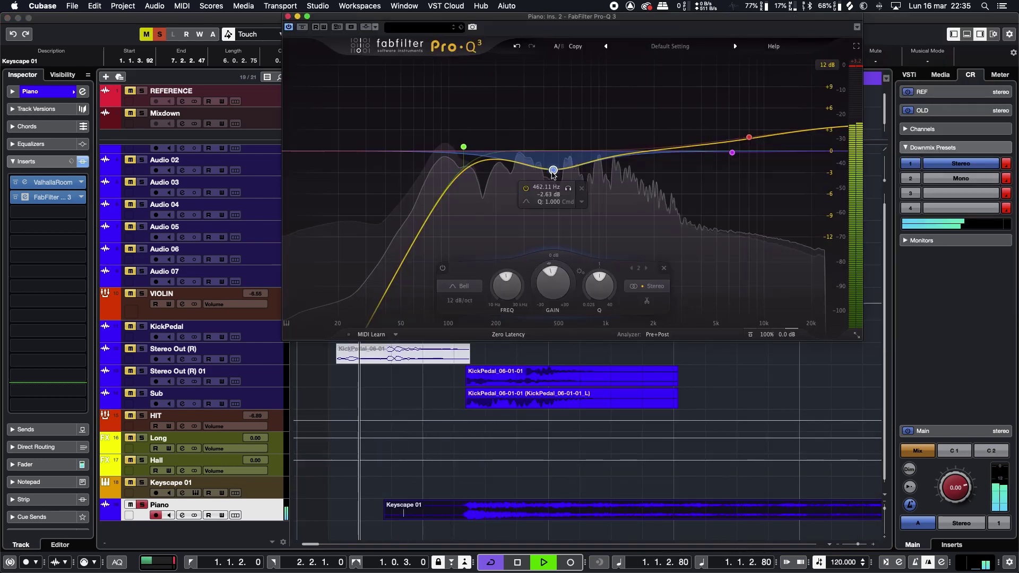
left_click_drag(749, 137, 738, 134)
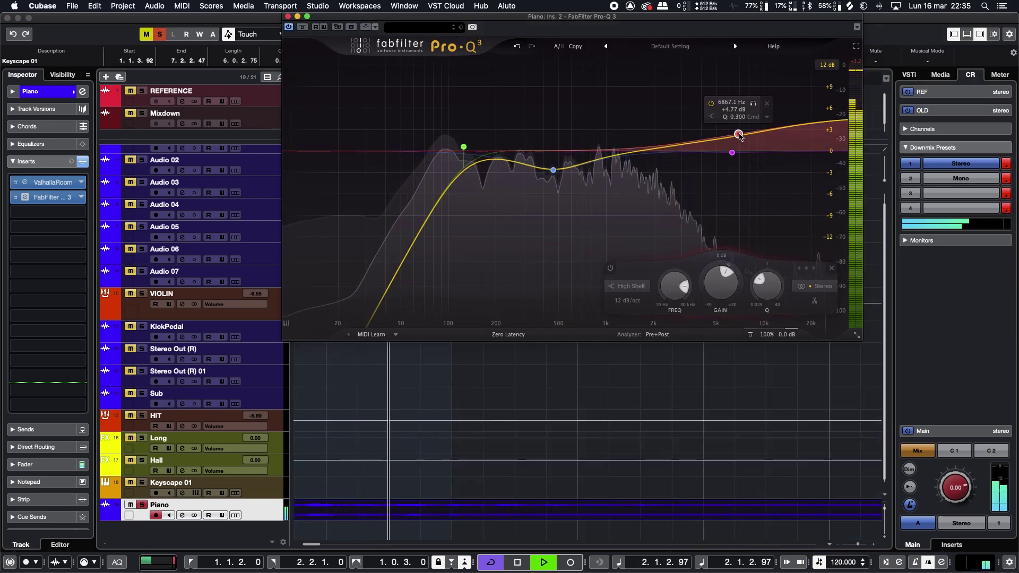
left_click(288, 17)
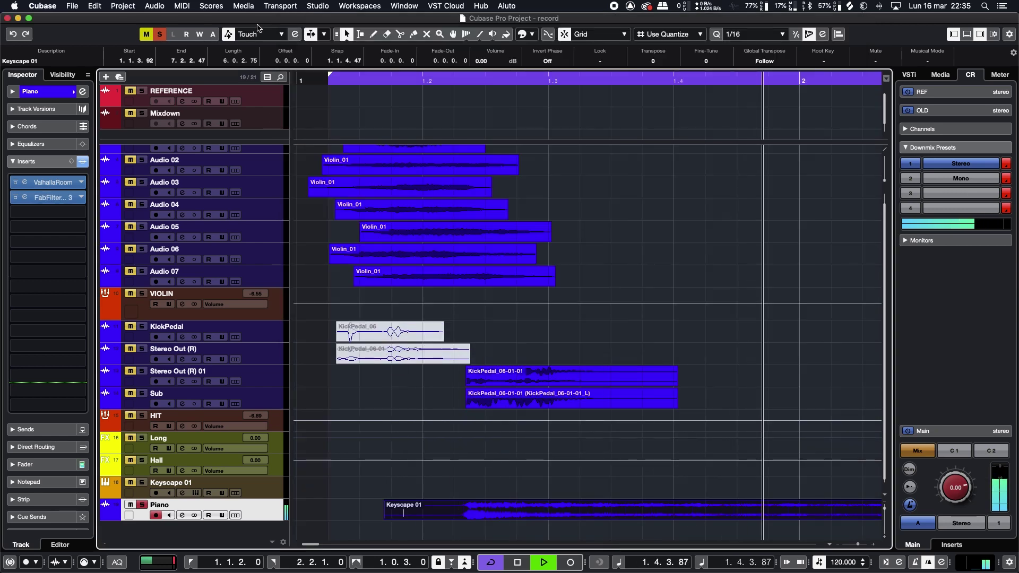
key("space")
Add OTT as the Piano track's third insert with Depth 28 %, Out Gain -2.6 dB, Upwd 10 % and Dnwd 6 %, and play the part.
left_click(81, 212)
left_click(25, 385)
left_click(38, 394)
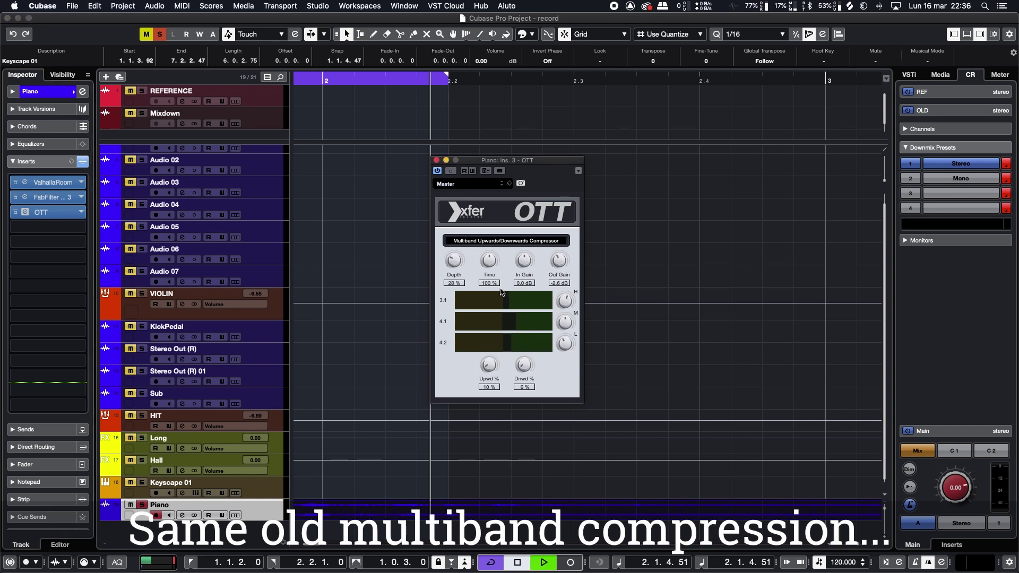
key("space")
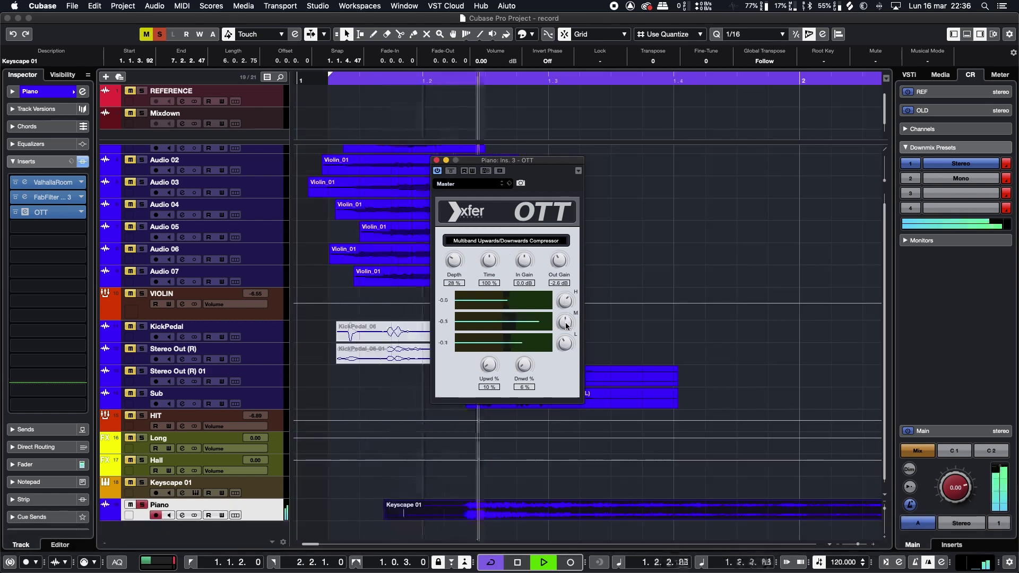
Unsolo the Piano track, nudge its audio event slightly earlier to start at 1.1.3.86, and play all layers together.
key("space")
left_click(437, 161)
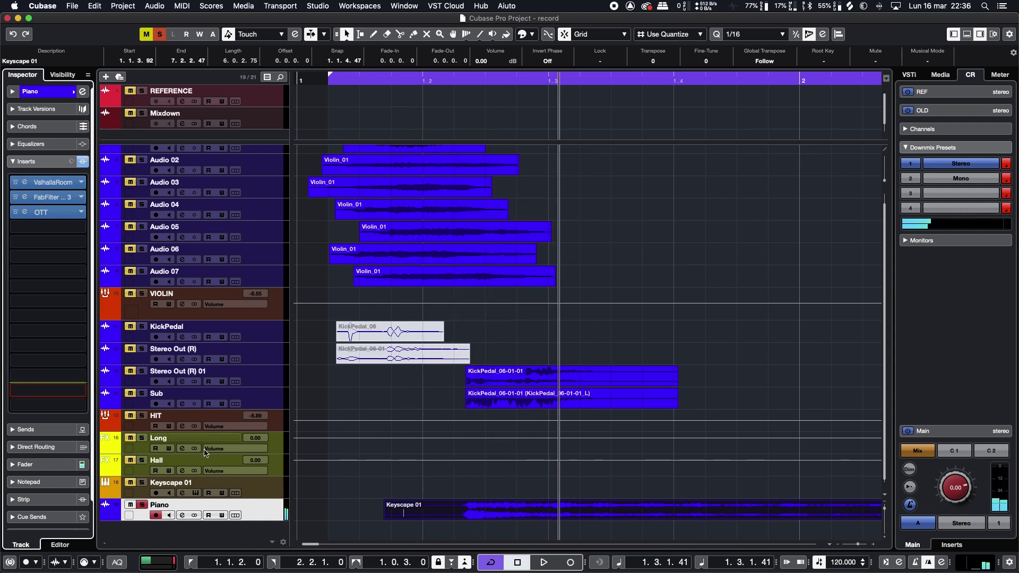
left_click(143, 505)
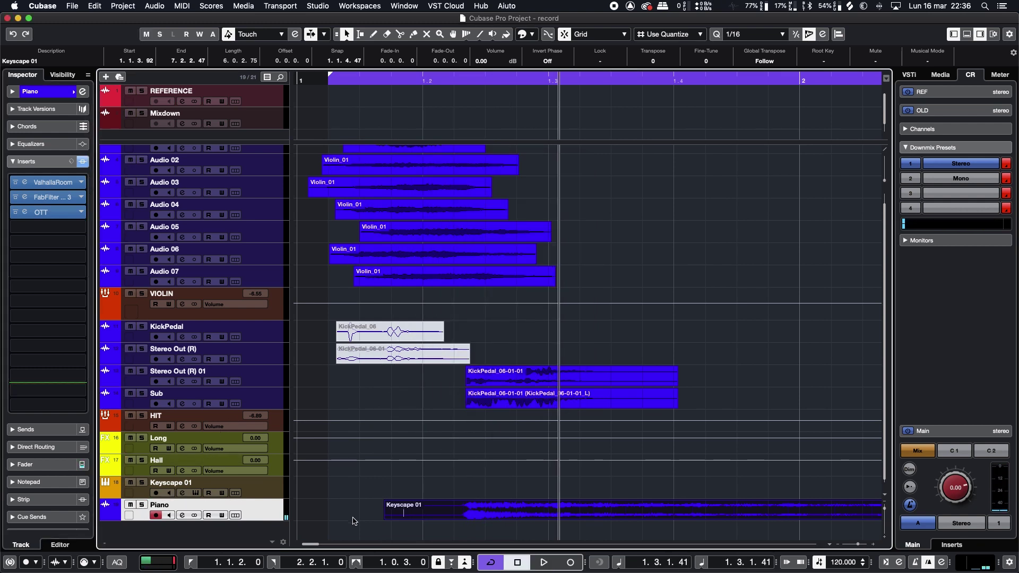
left_click_drag(488, 511, 486, 511)
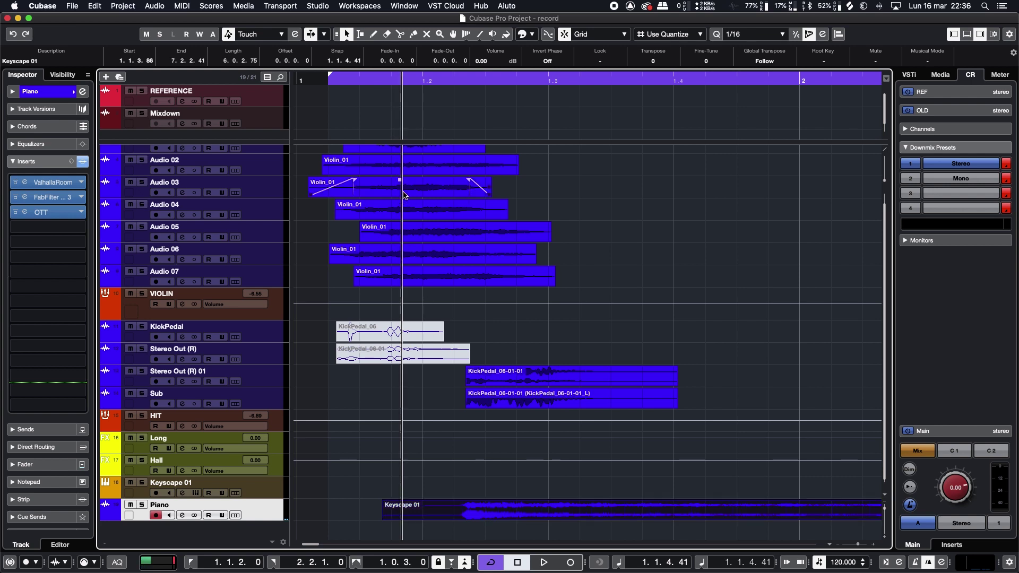
double_click(338, 82)
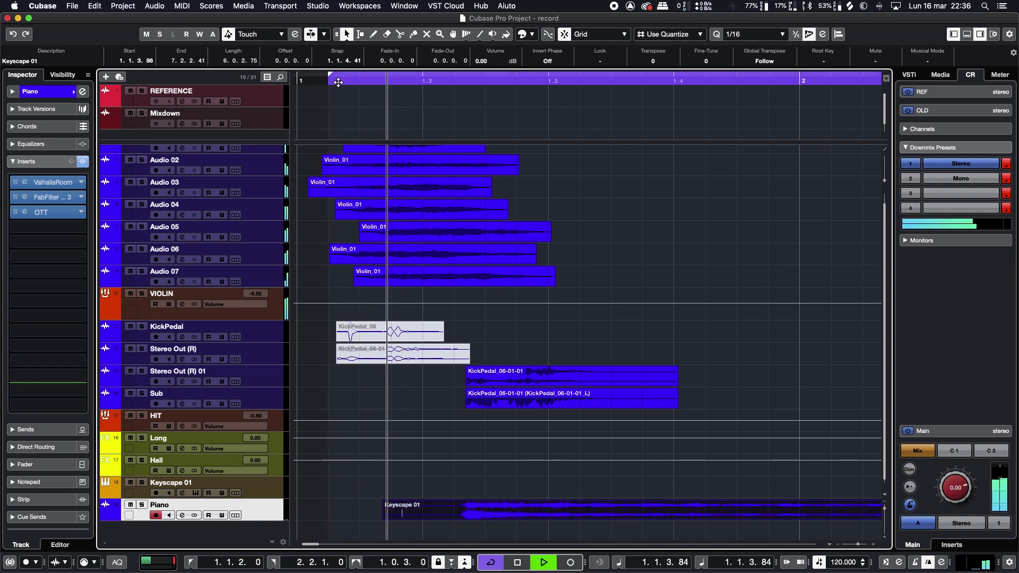
key("space")
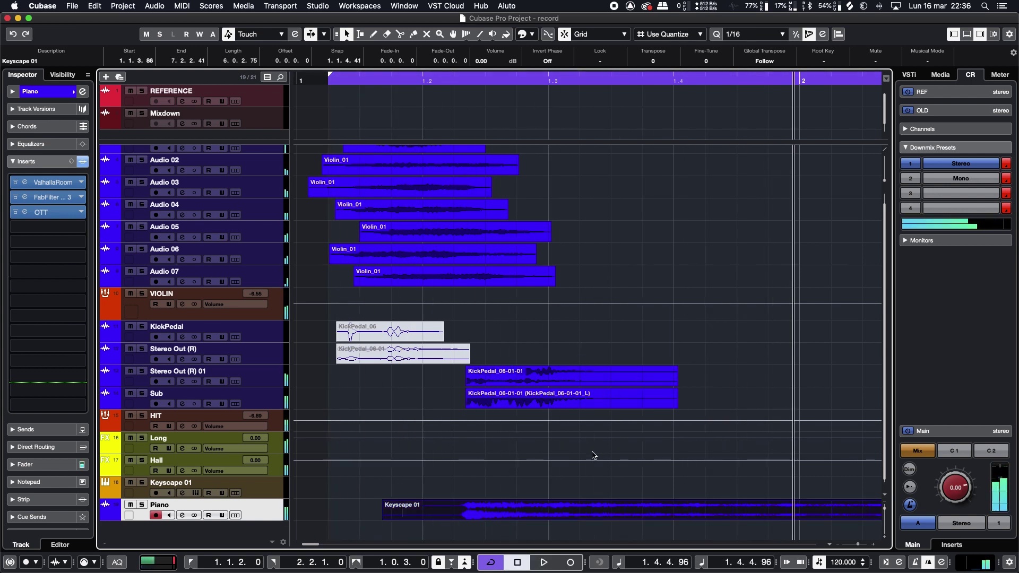
Set the Piano track's volume to -6.22 and play the piano together with the other layers.
left_click(12, 93)
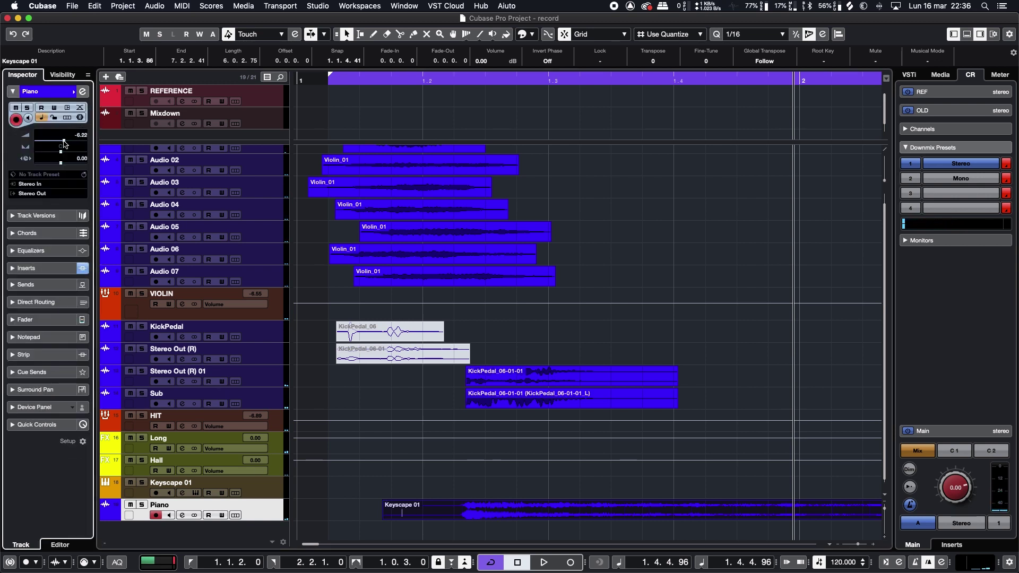
double_click(331, 81)
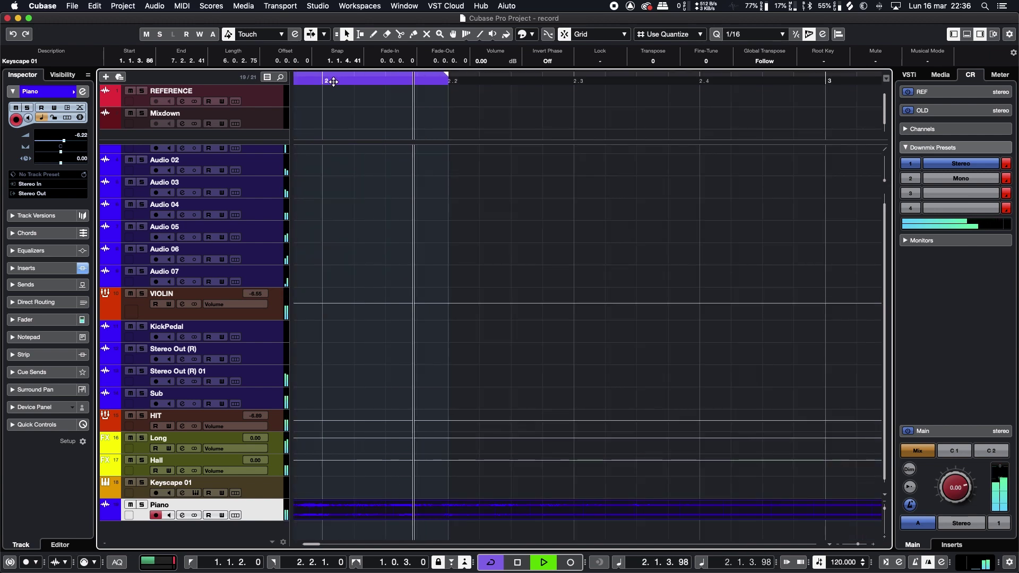
key("space")
Extend the cycle range's end to 3.3.3.0 and play the layered sample over the longer range.
key("g")
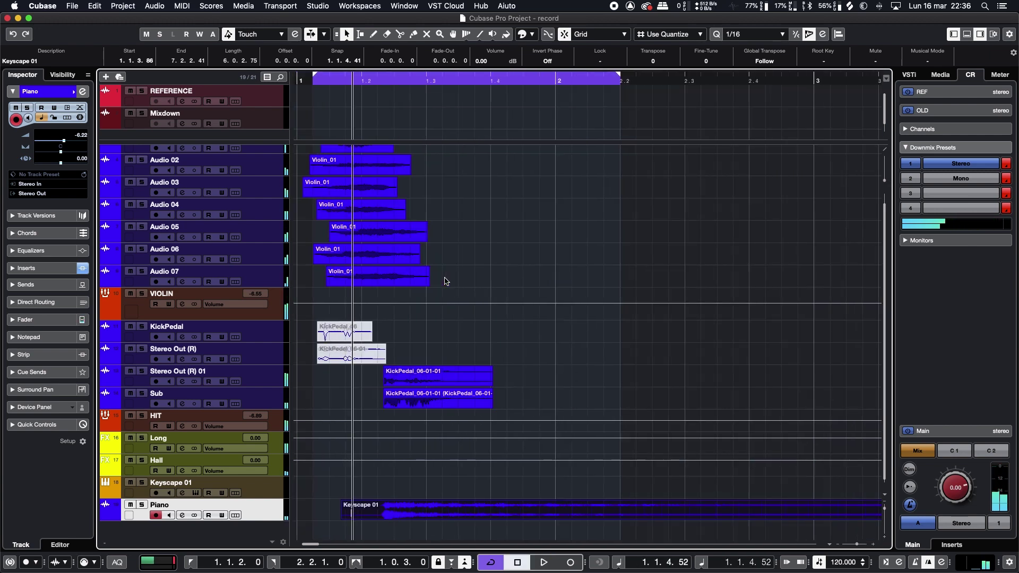
left_click_drag(619, 77, 851, 105)
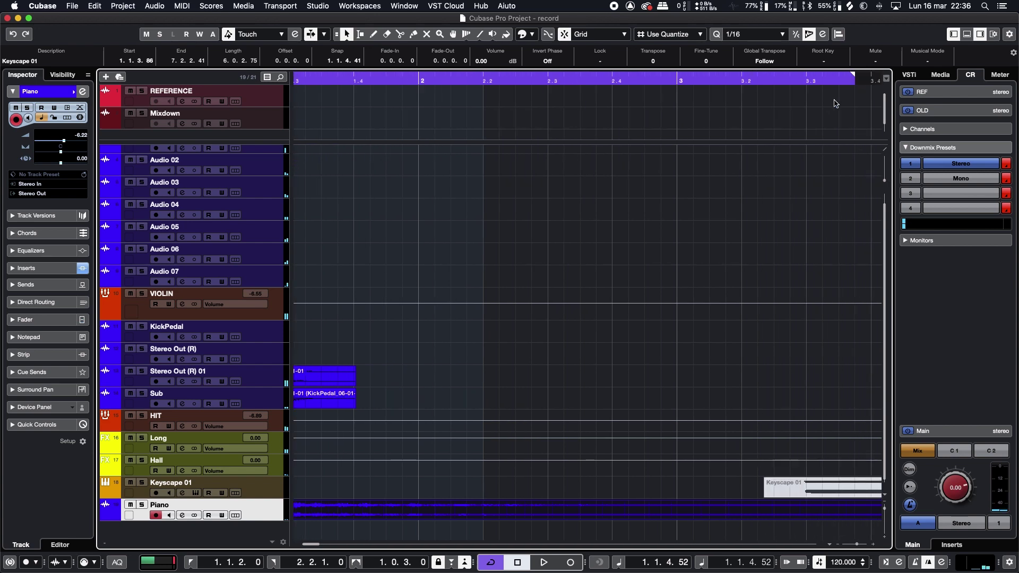
key("g")
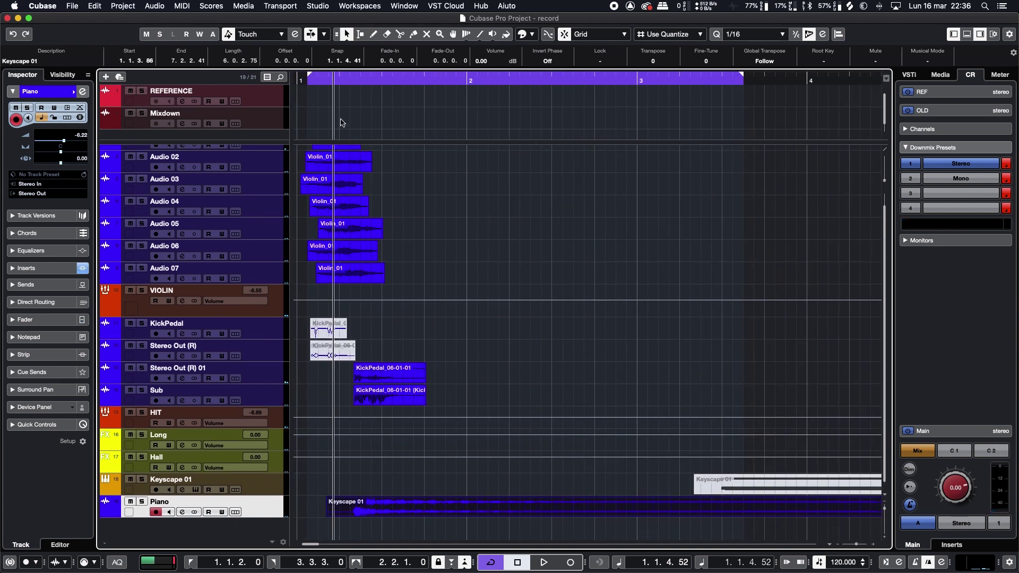
key("Home")
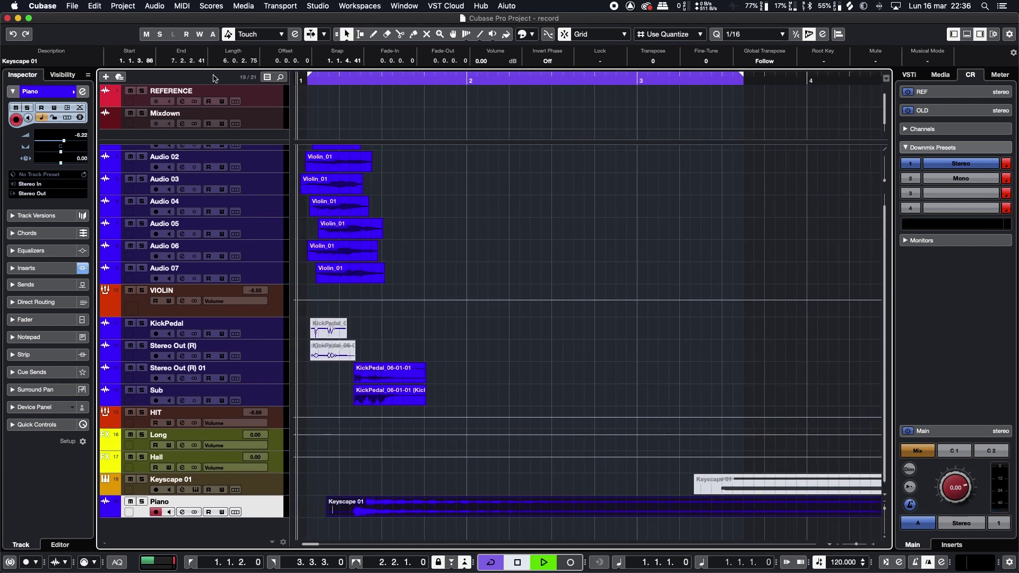
key("space")
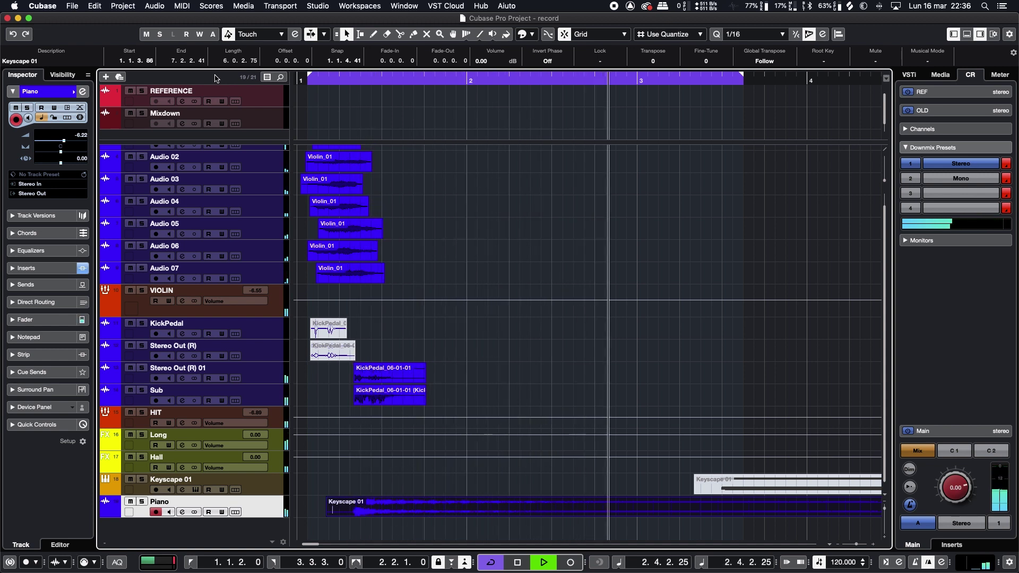
key("space")
Choose Keyscape's Chimeatron - Chimes Big Bells sound on the Keyscape 01 track and play a new part over the layers.
left_click_drag(307, 81, 263, 83)
left_click(196, 489)
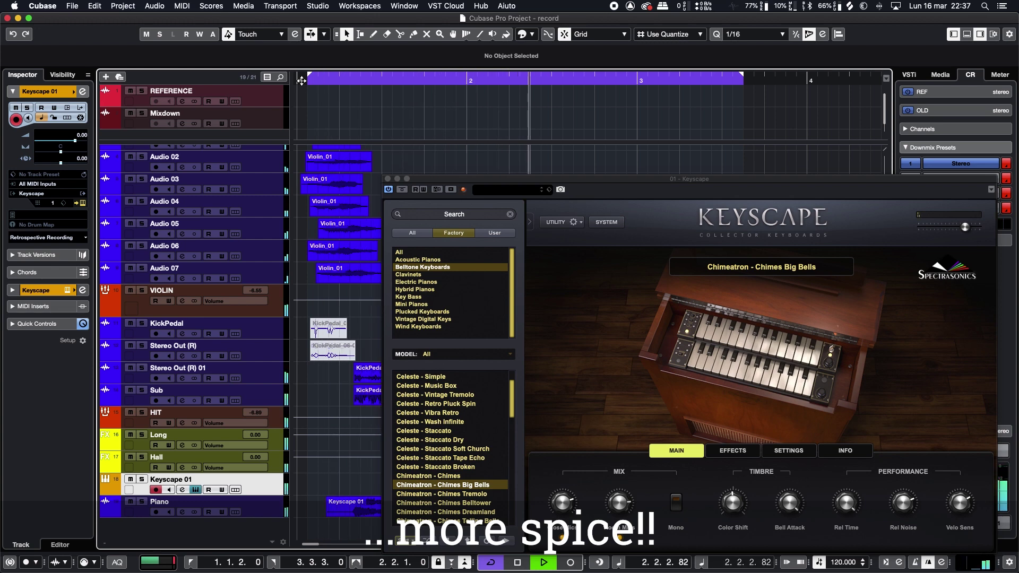
key("space")
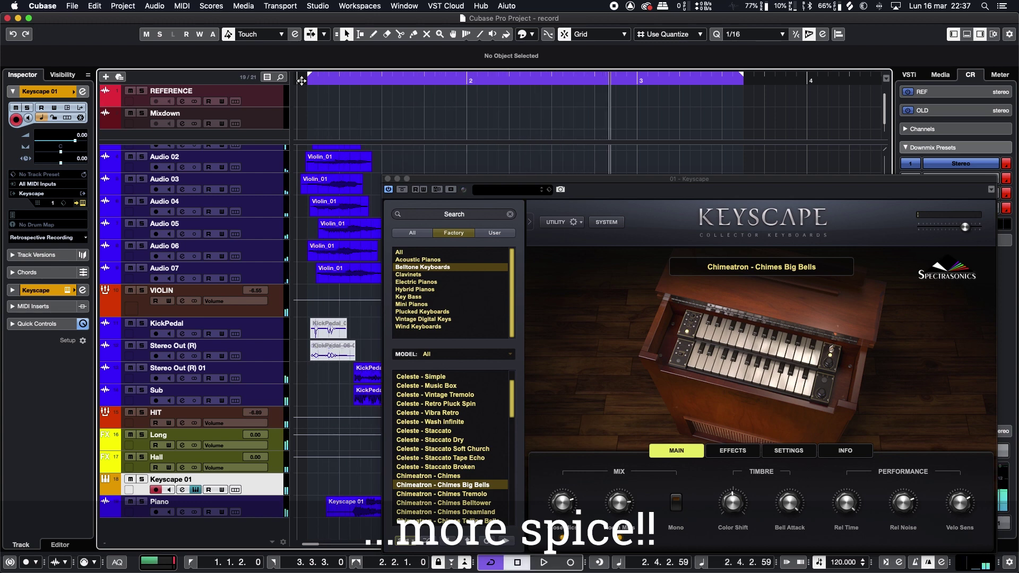
left_click(388, 180)
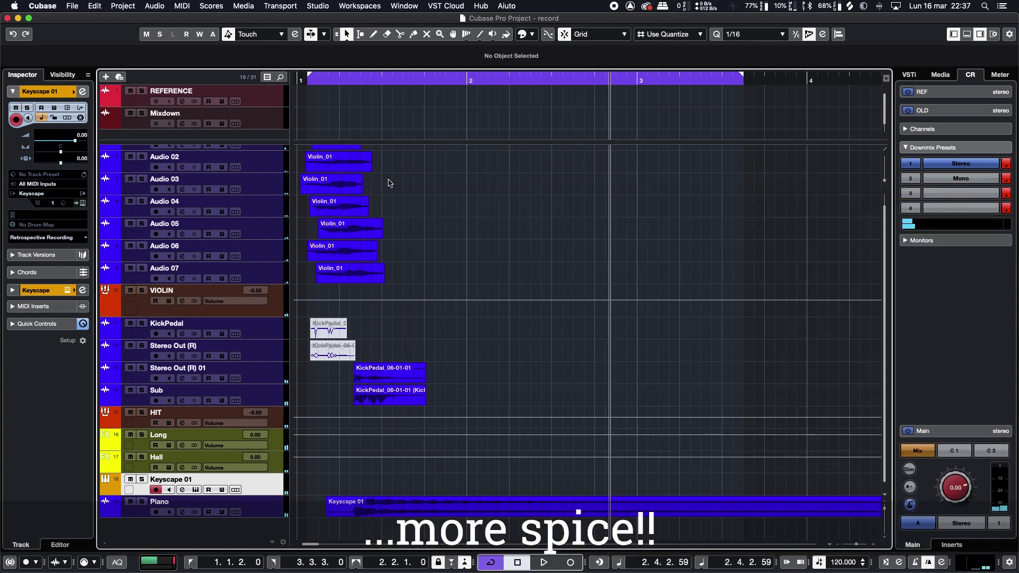
Insert the retrospective take on Keyscape 01 as a linear recording, and shift the part to start at 1.1.2.10.
left_click(299, 80)
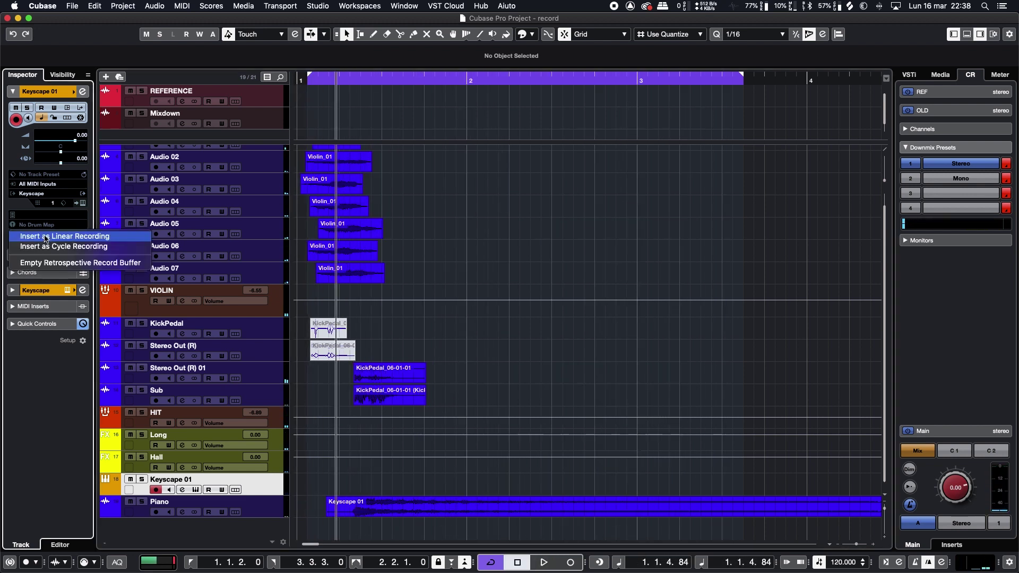
left_click(48, 237)
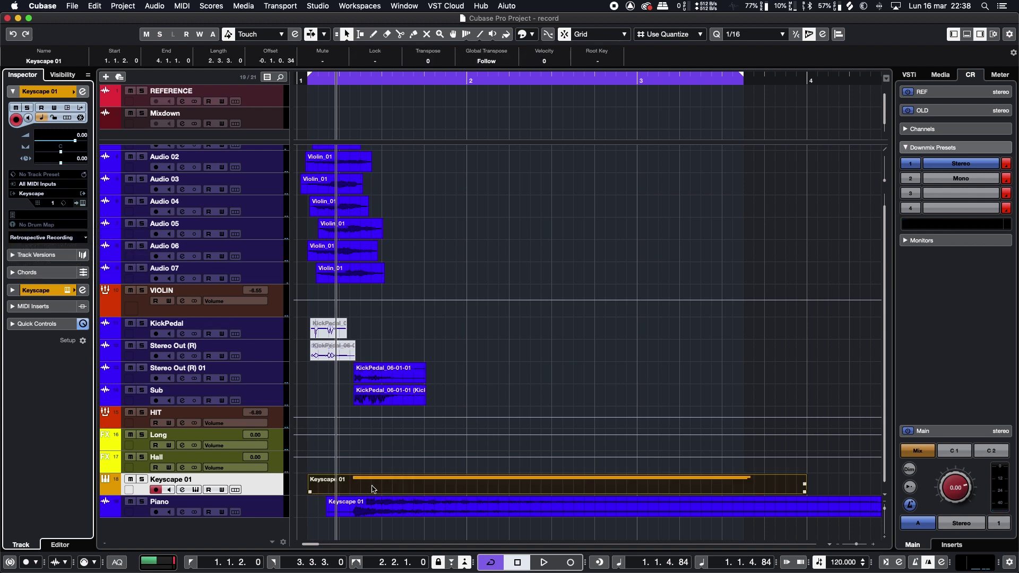
left_click_drag(263, 494, 262, 521)
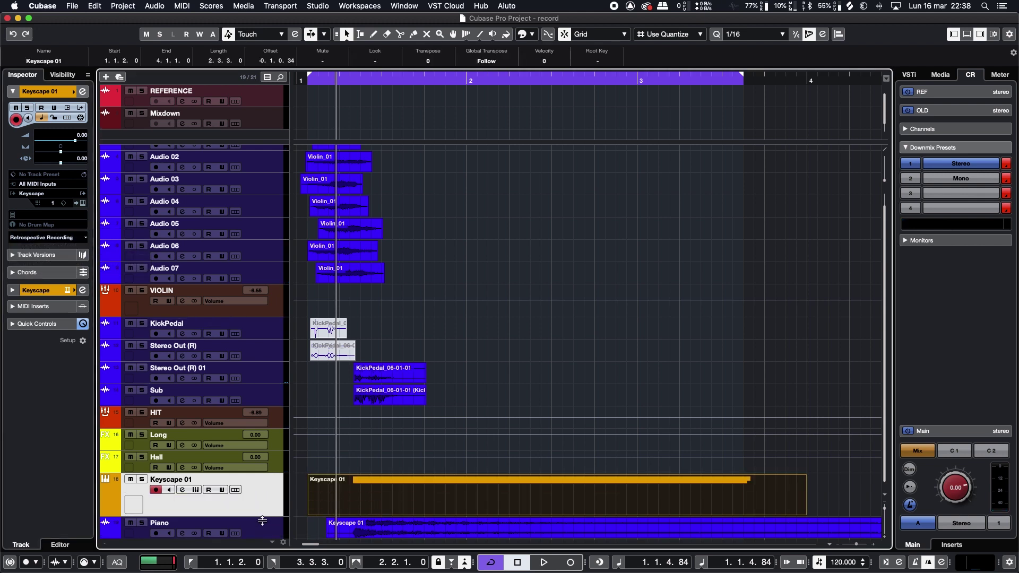
scroll(350, 507, "up", 5)
left_click_drag(393, 505, 393, 506)
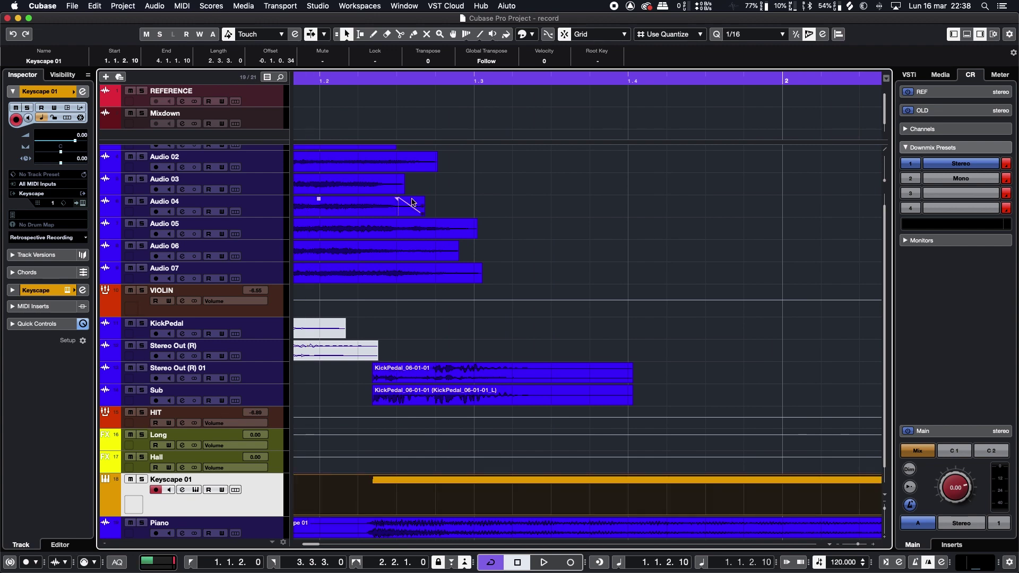
Play the layers with the new Keyscape part, then render the part in place with the current settings.
scroll(366, 358, "down", 5)
left_click_drag(309, 81, 282, 80)
key("space")
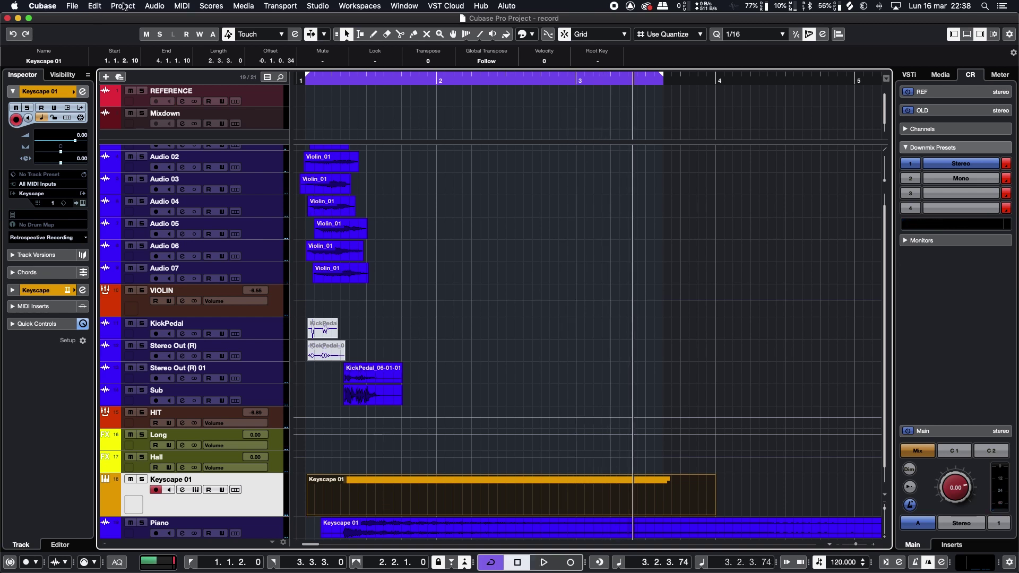
left_click(104, 5)
mouse_move(152, 106)
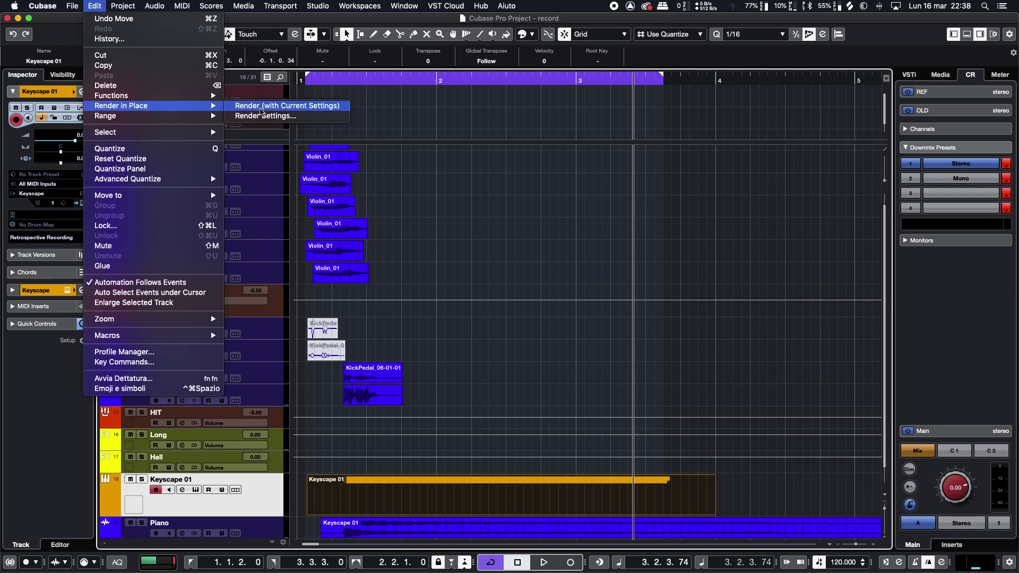
left_click(261, 107)
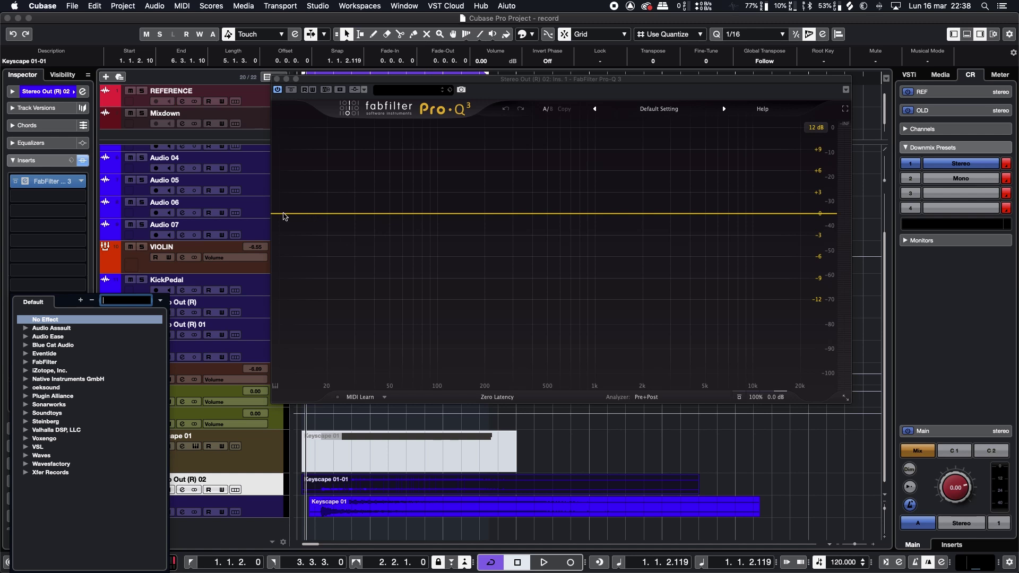
Add a 12 dB/oct low cut at about 527 Hz in the rendered chimes' FabFilter Pro-Q 3 and play the layers.
left_click_drag(284, 216, 551, 211)
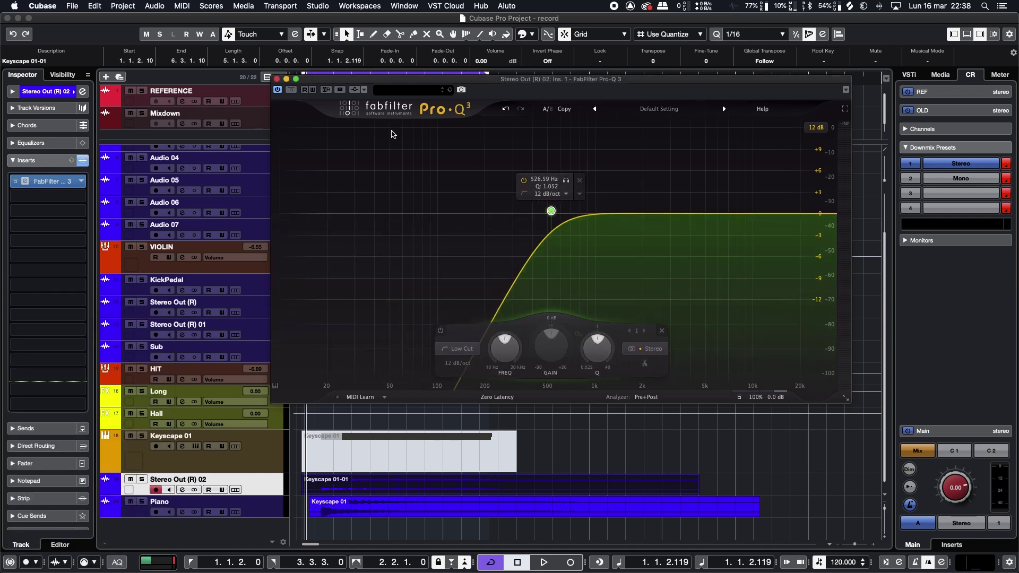
left_click(277, 79)
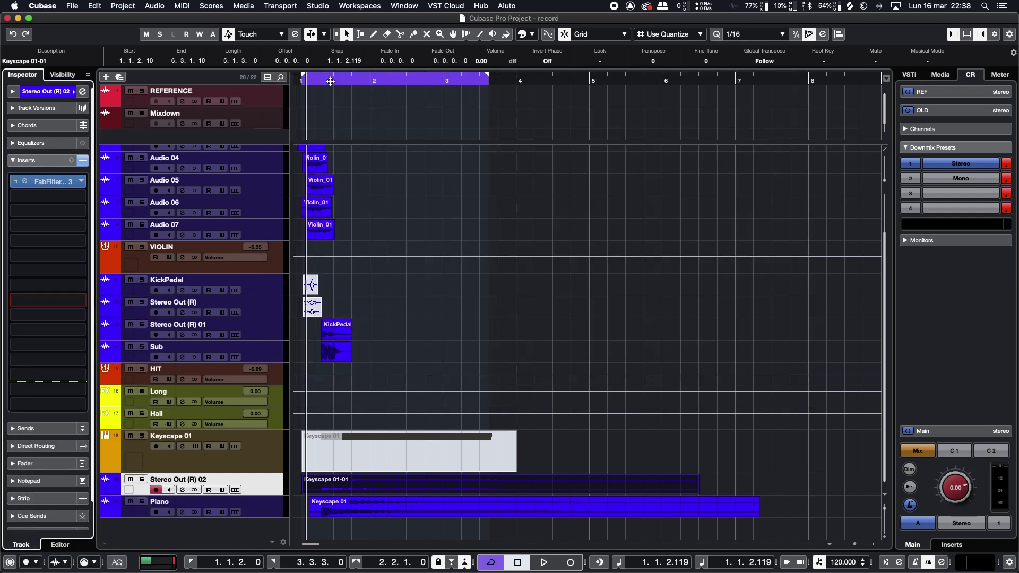
key("space")
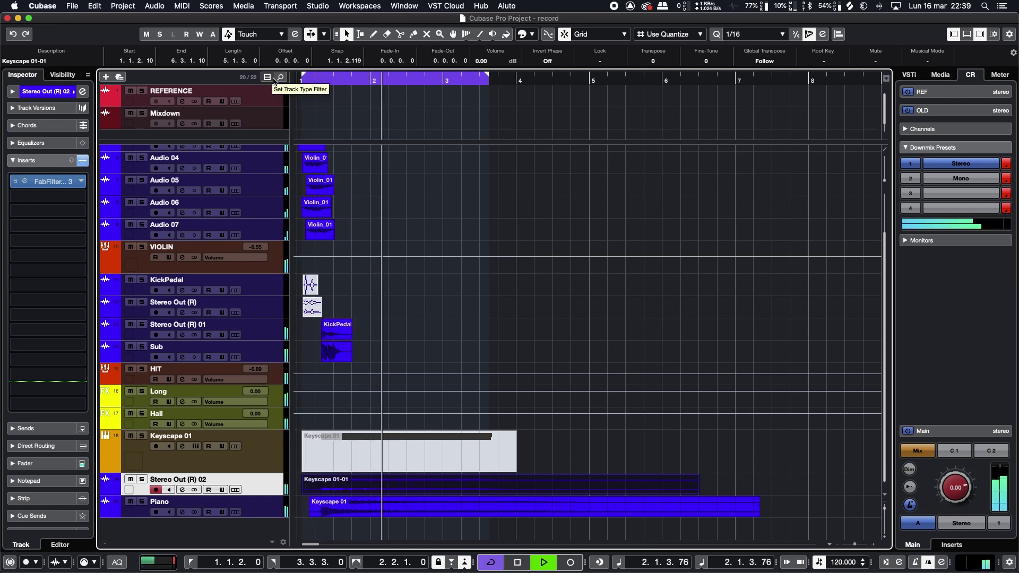
key("space")
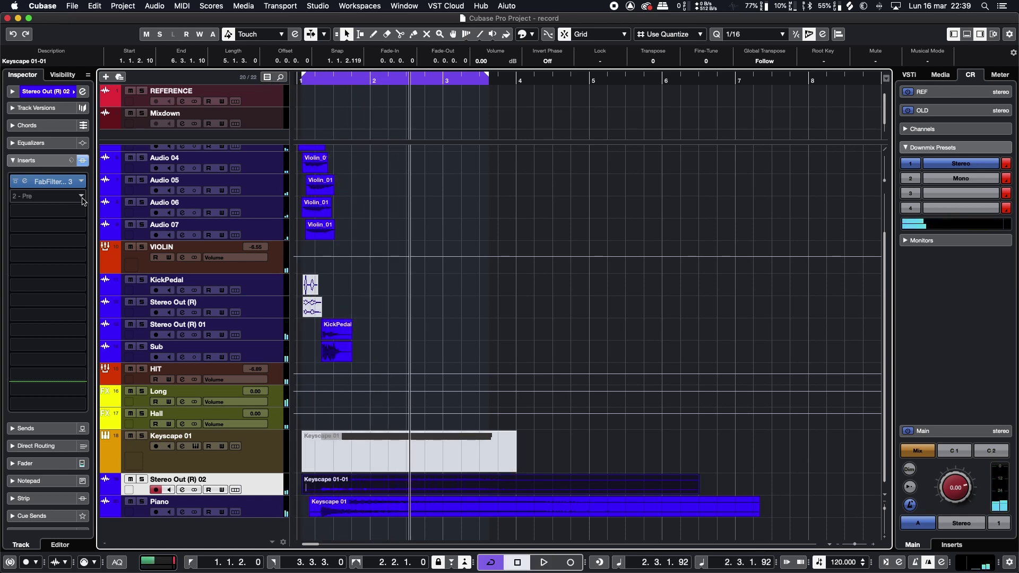
Add Soundtoys LittleAlterBoy as the rendered chimes track's second insert with Pitch and Formant at 12.0.
left_click(81, 197)
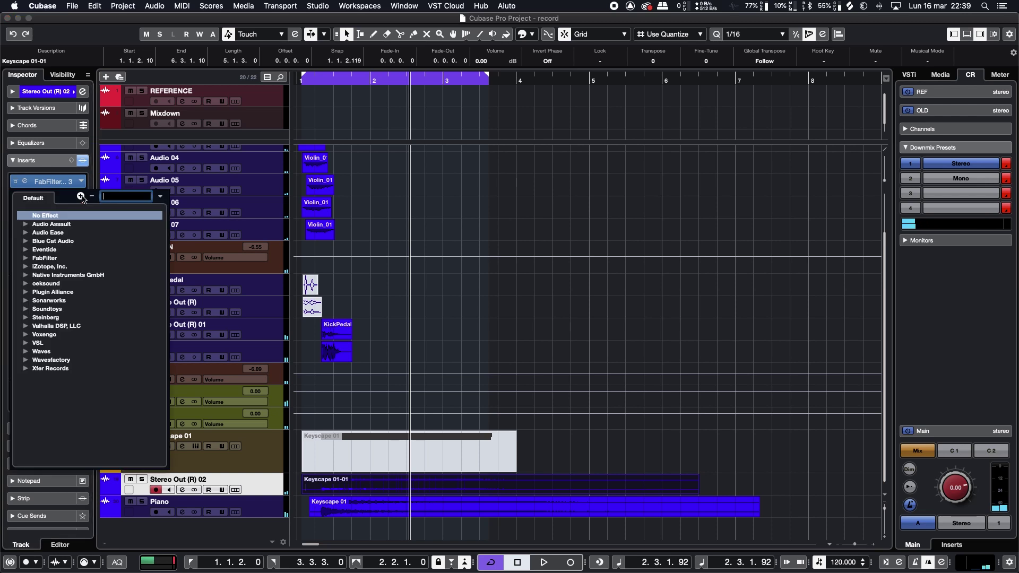
left_click(26, 310)
left_click(76, 389)
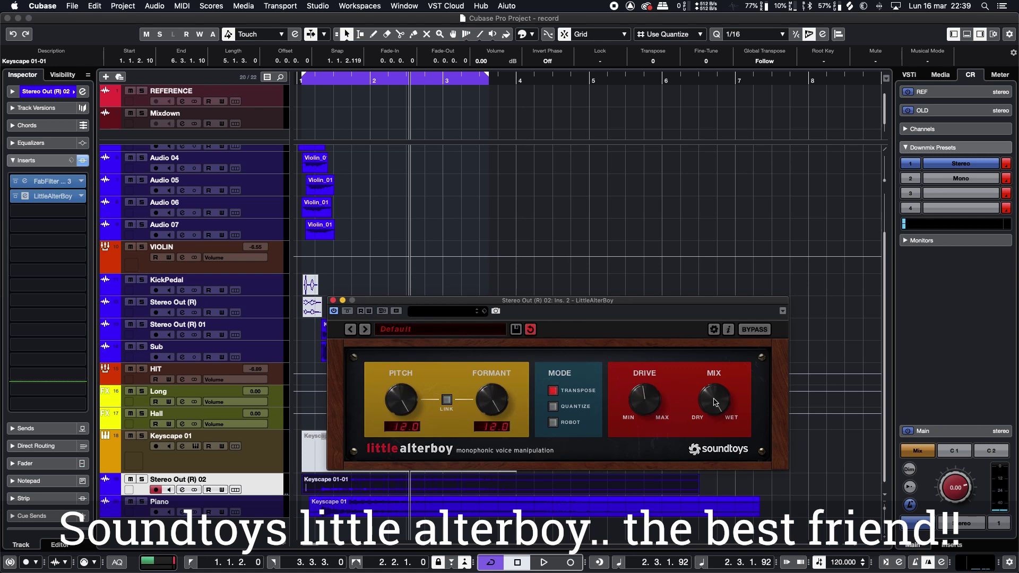
left_click_drag(546, 305, 576, 129)
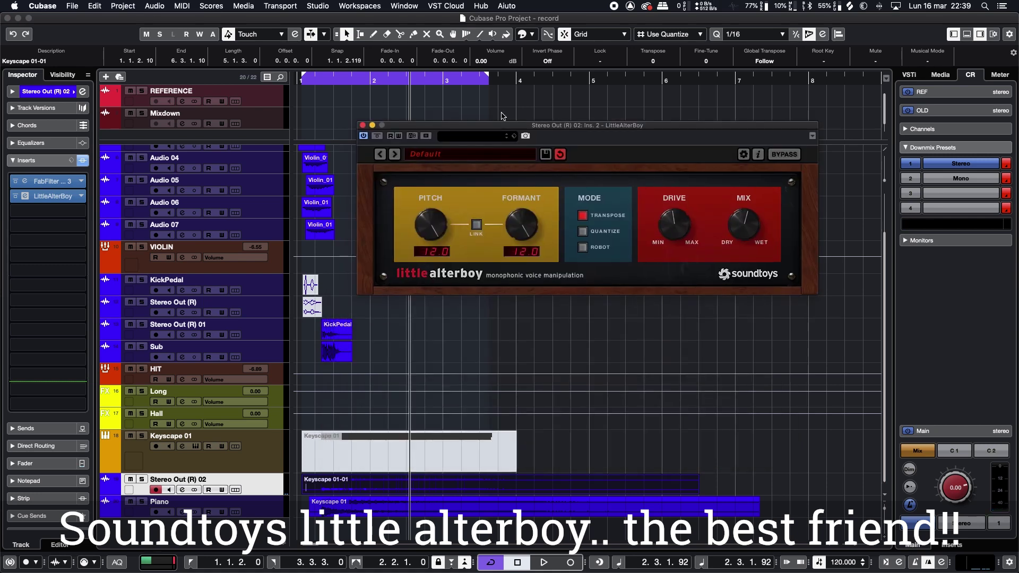
Turn LittleAlterBoy's Mix down towards dry while playing the layers, and listen again from the start of the range.
left_click(301, 82)
key("space")
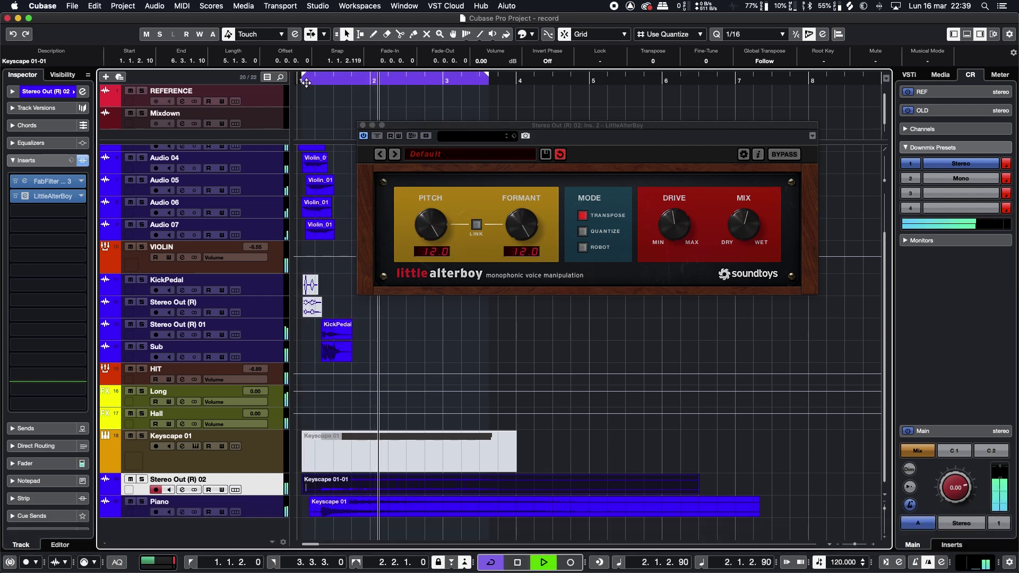
left_click_drag(744, 225, 747, 251)
key("space")
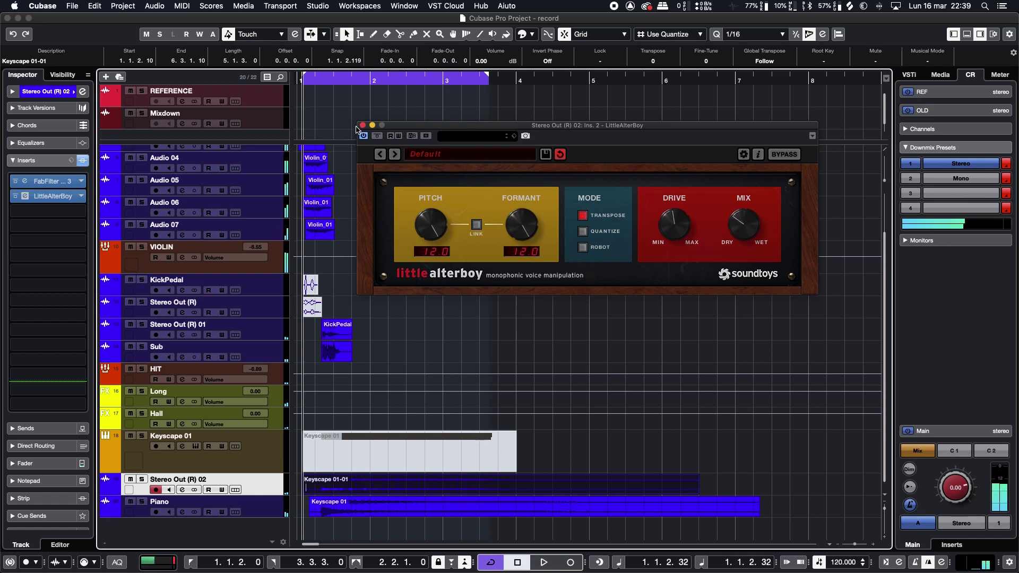
left_click(305, 79)
key("space")
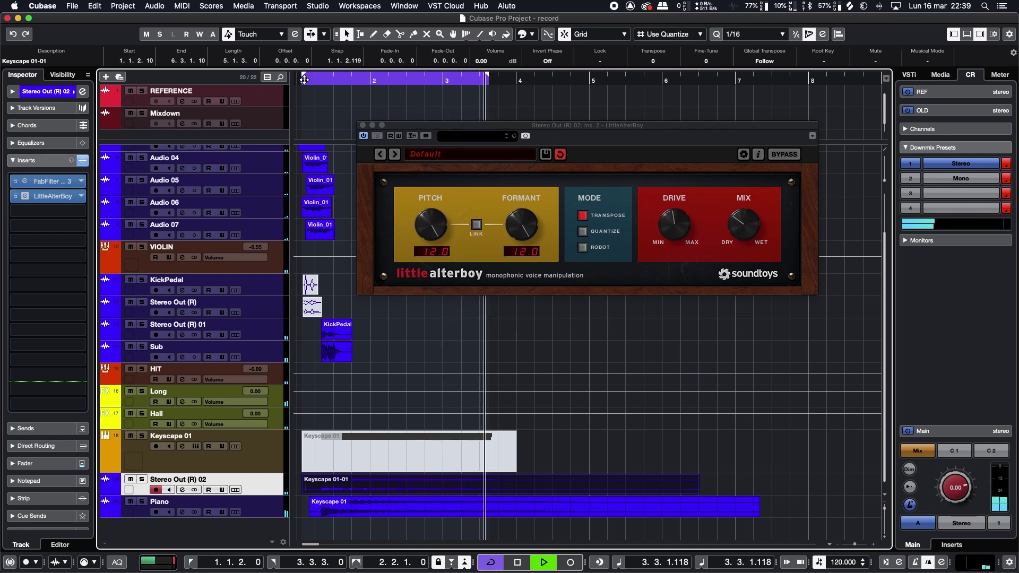
Stop playback and add Steinberg's StereoDelay as the rendered chimes track's third insert.
left_click(628, 492)
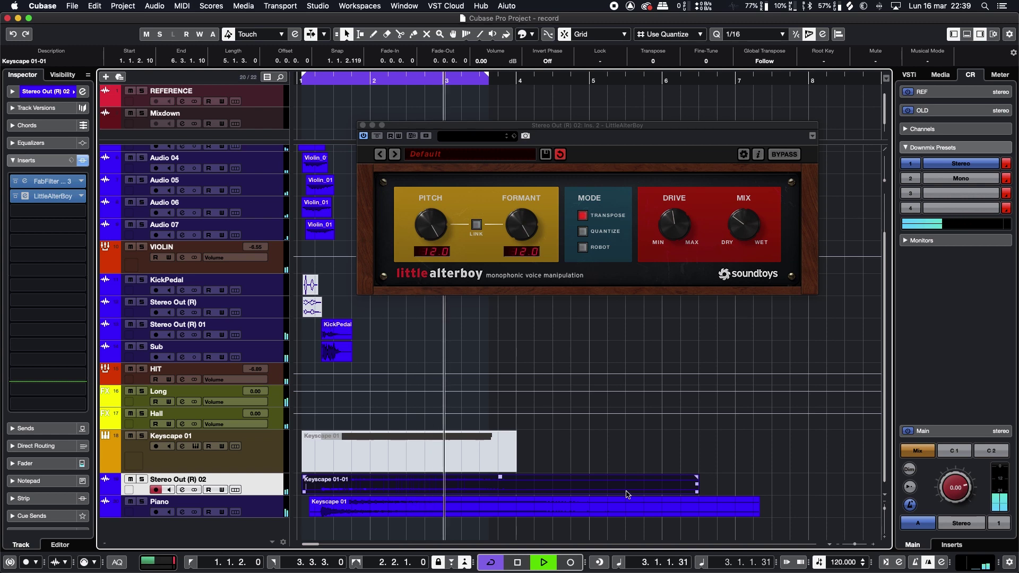
key("space")
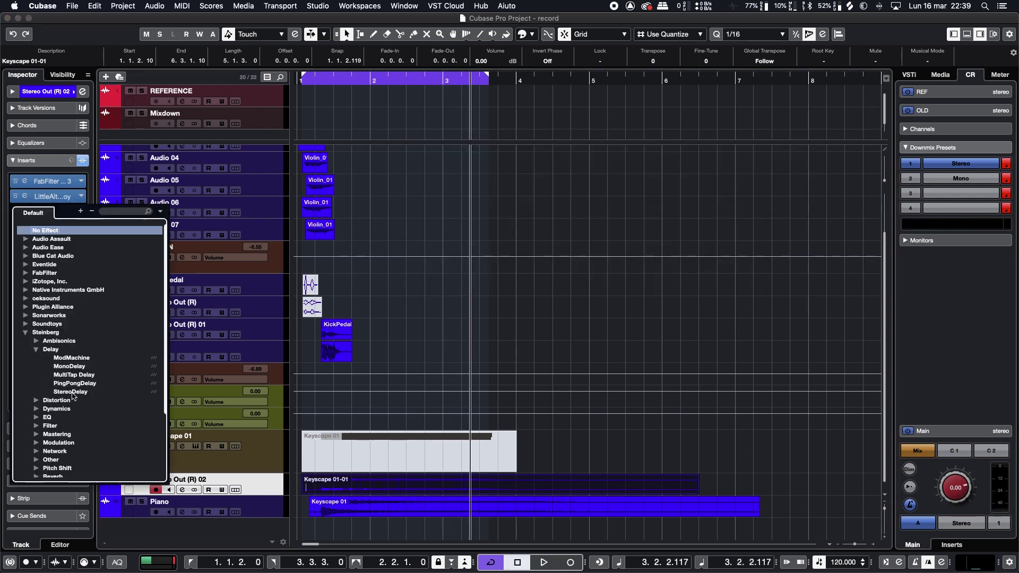
left_click(72, 392)
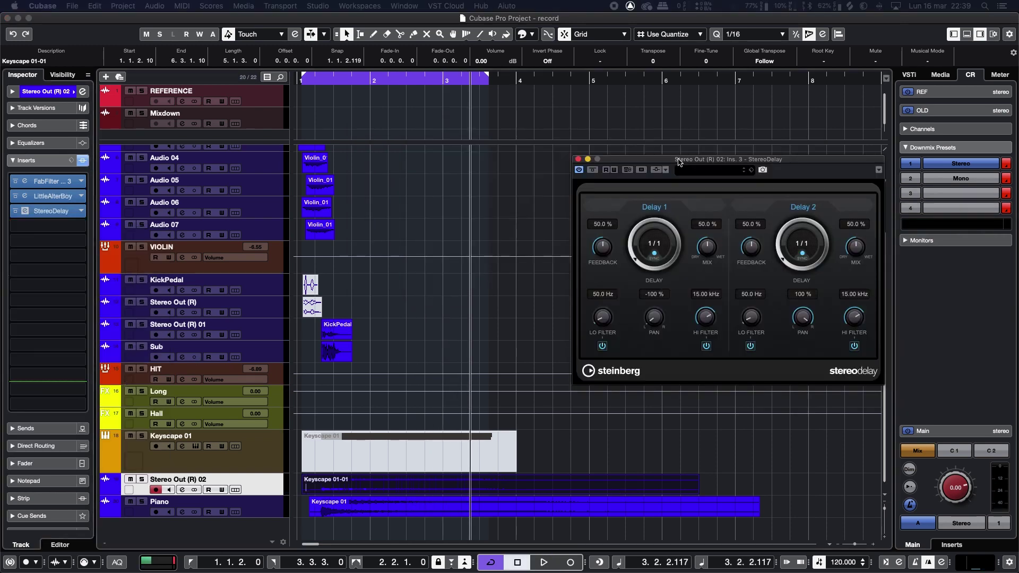
Set StereoDelay's Delay 1 to 150 ms with Mix at 0% and Delay 2 to 20 ms with Mix at 100%.
left_click_drag(695, 163, 581, 140)
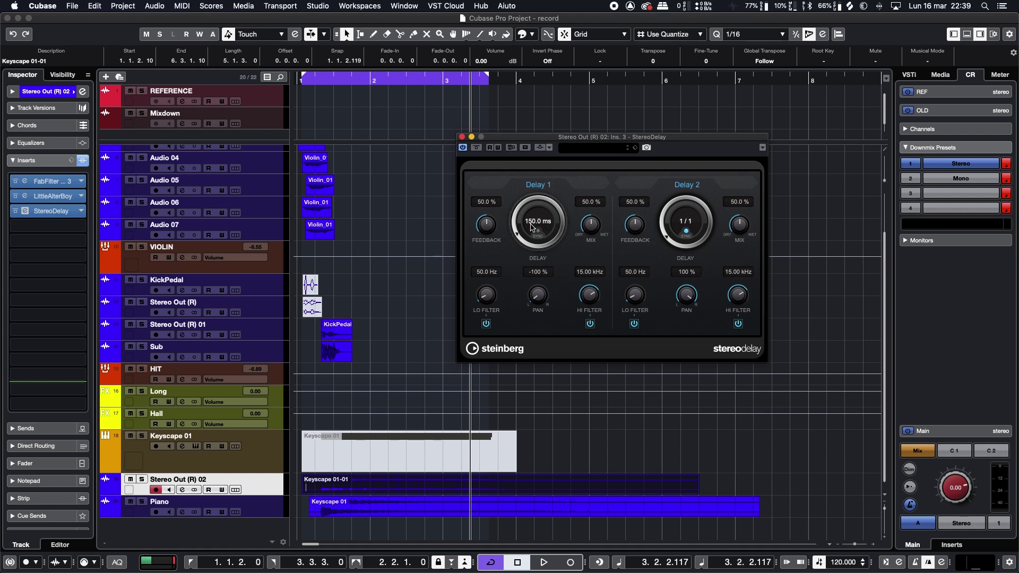
left_click_drag(590, 227, 590, 243)
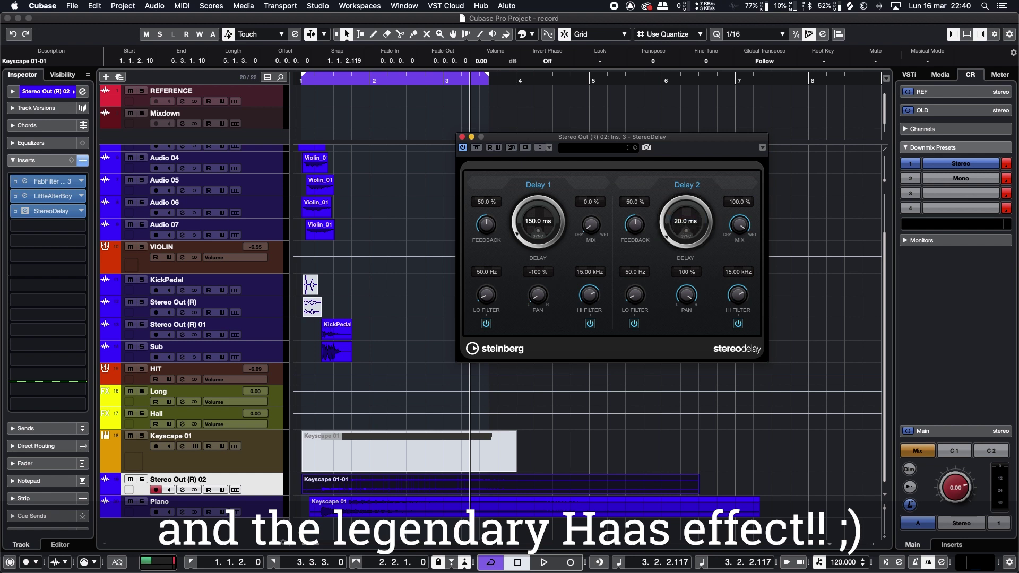
Solo the rendered chimes track and play it from the start, comparing the sound with StereoDelay bypassed and active.
left_click(143, 480)
double_click(303, 82)
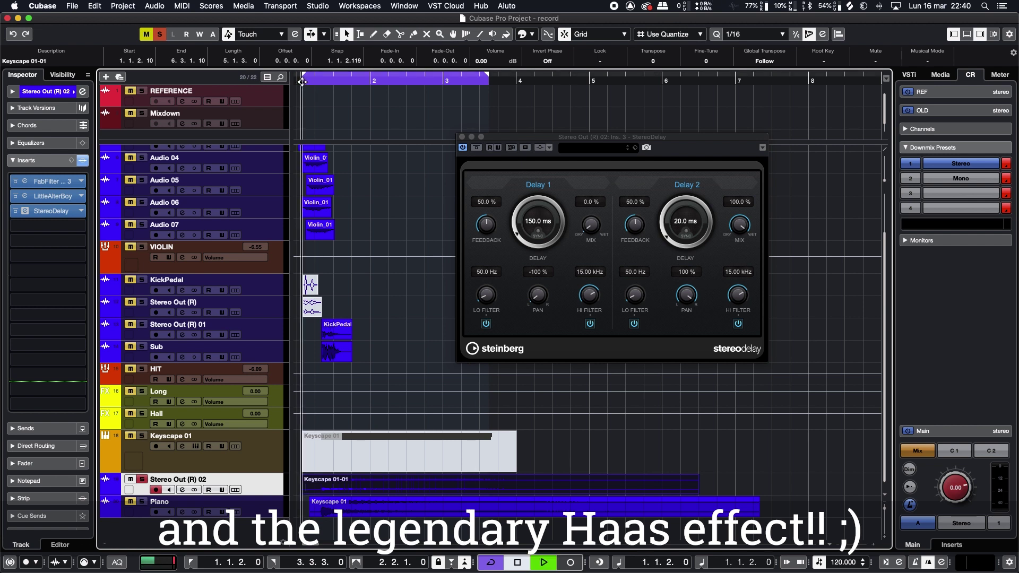
left_click(476, 148)
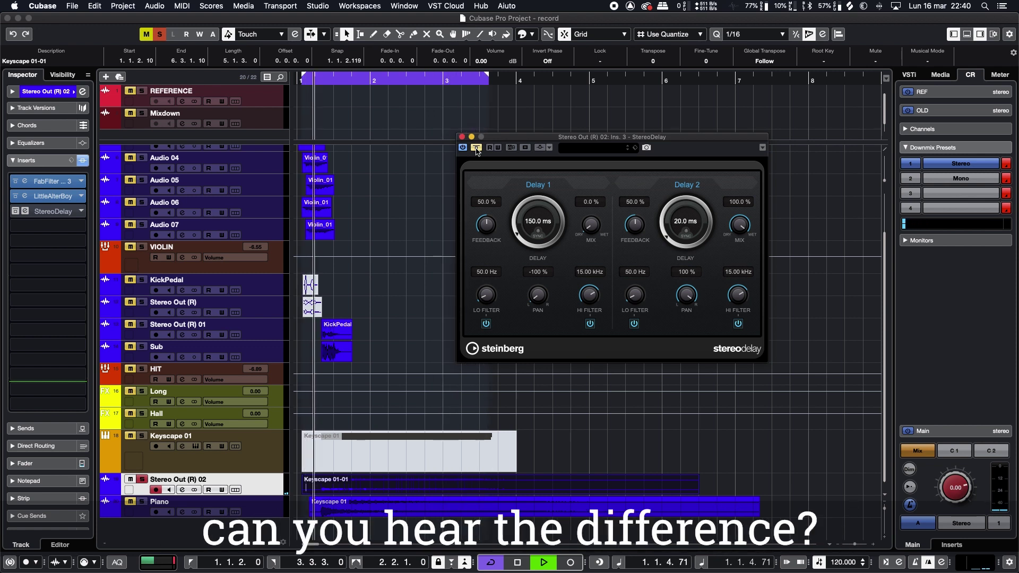
left_click(476, 148)
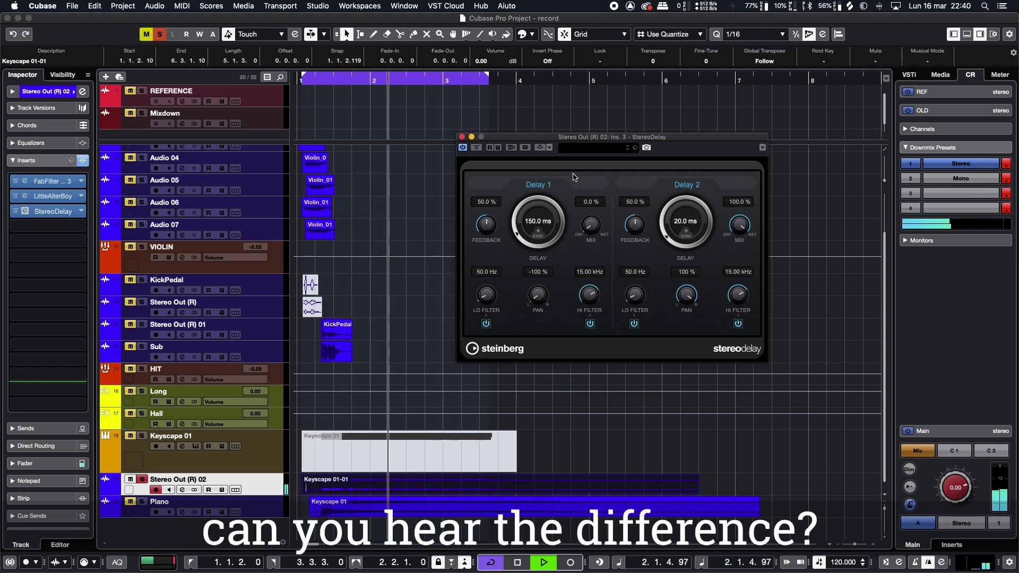
Set StereoDelay's Delay 2 time to 40 ms, then stop playback and close the plug-in window.
left_click(680, 222)
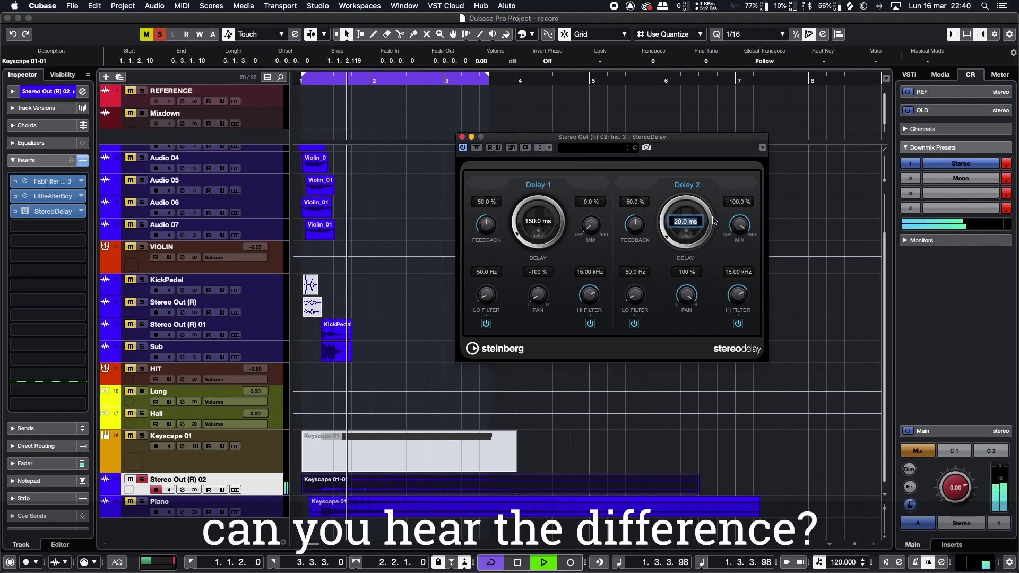
type("40")
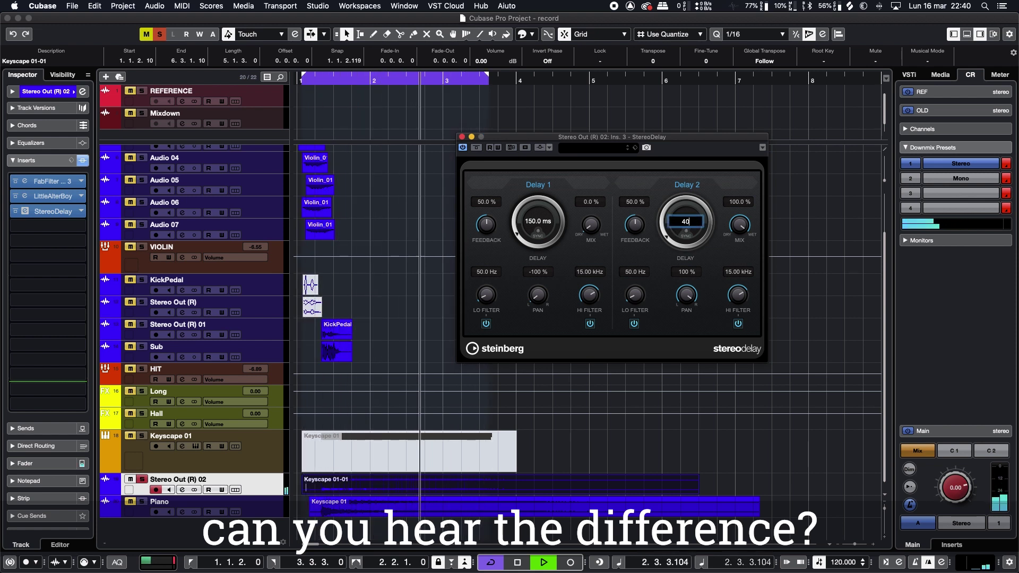
key("Return")
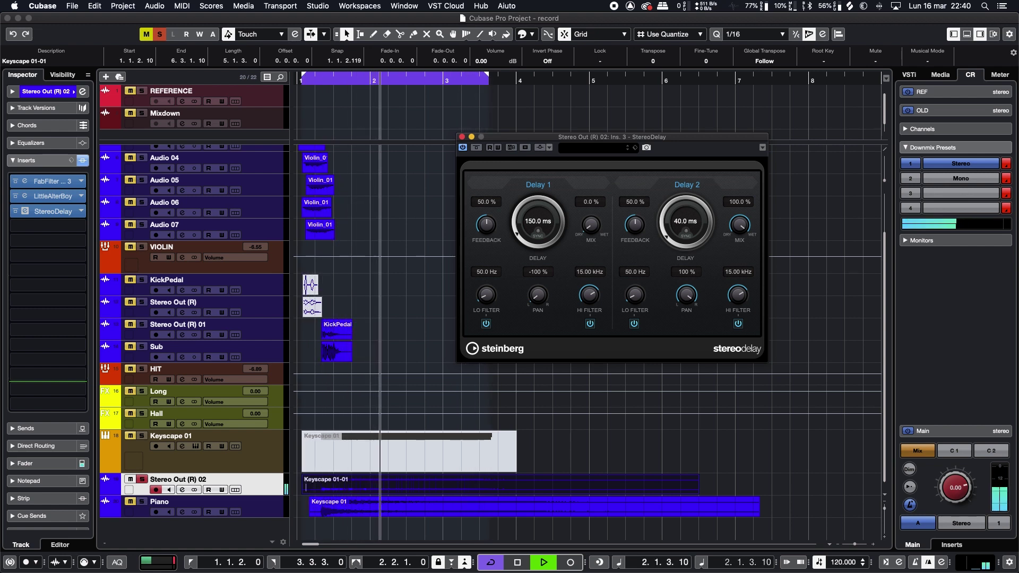
key("space")
left_click(461, 137)
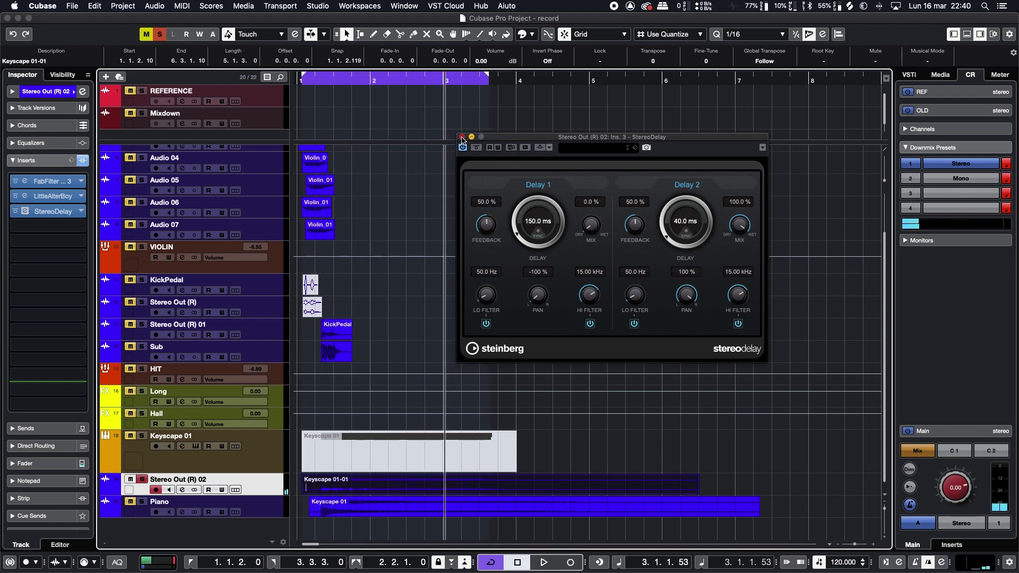
Add a second Steinberg StereoDelay as the rendered chimes track's fourth insert and load its Ping Pong preset.
left_click(80, 225)
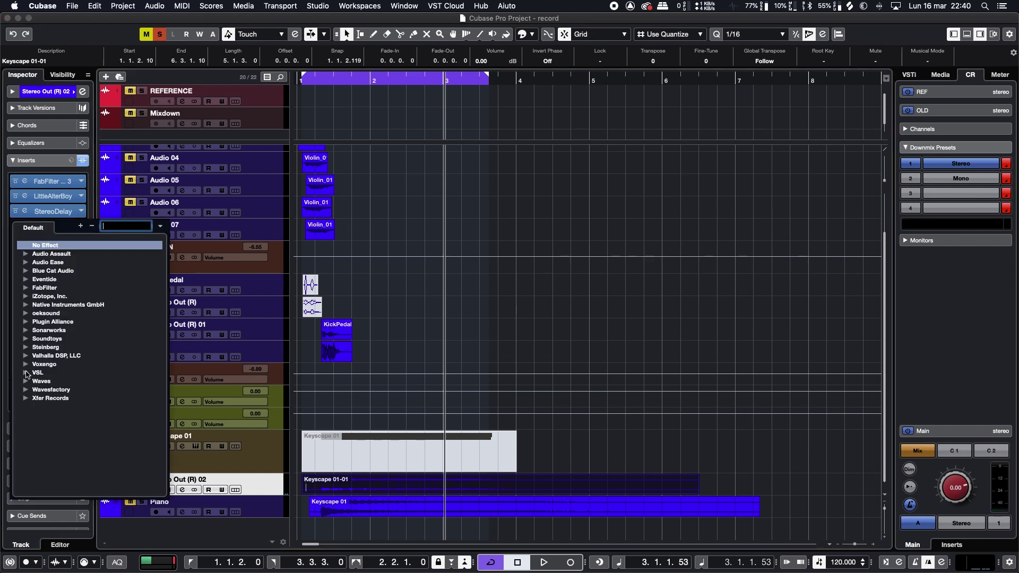
left_click(26, 347)
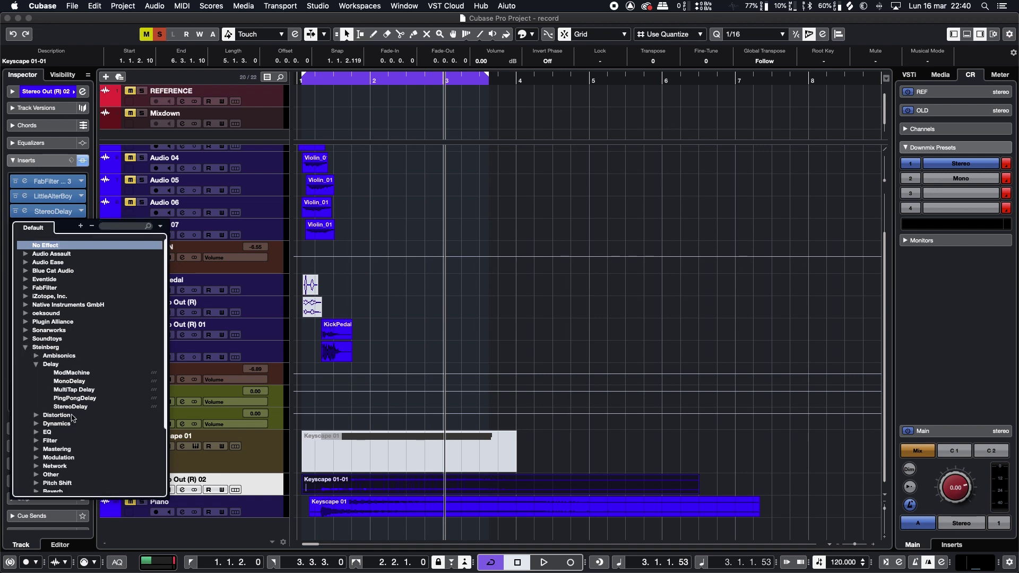
left_click(75, 406)
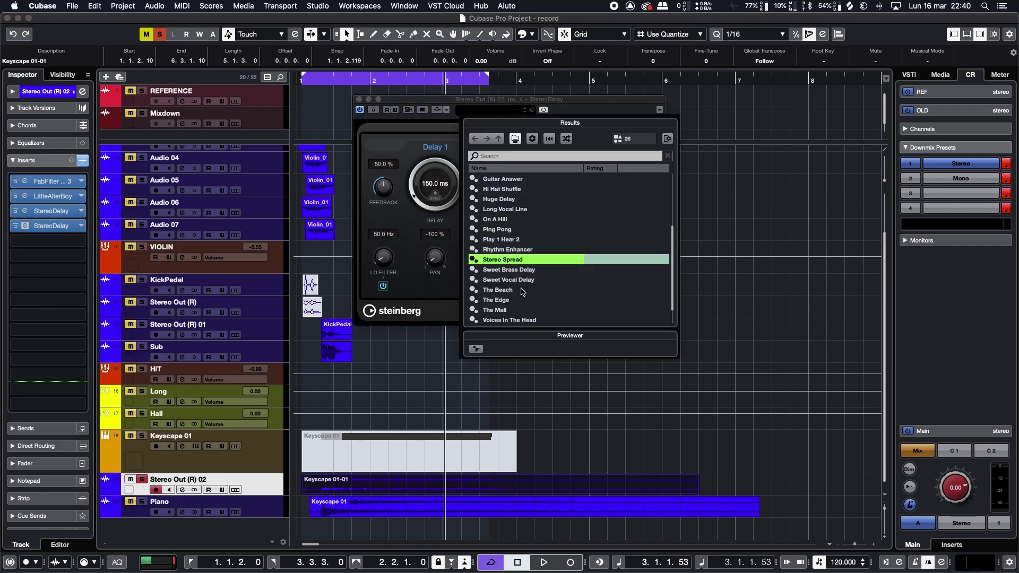
left_click(501, 232)
double_click(501, 234)
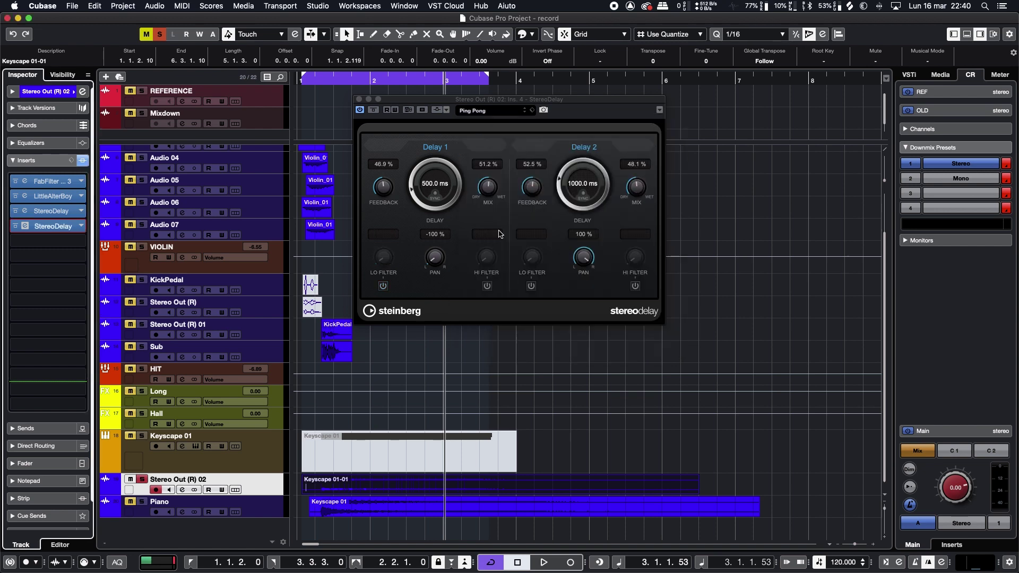
Play the soloed chimes from the start and set the ping-pong delay times to 175 ms for Delay 1 and 350 ms for Delay 2.
left_click(304, 81)
key("space")
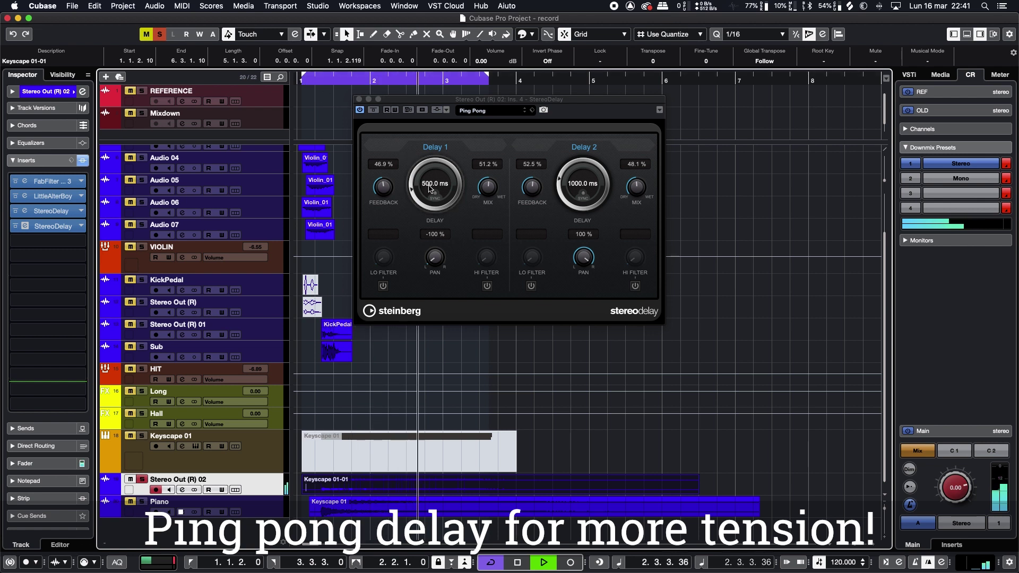
left_click_drag(560, 181, 563, 200)
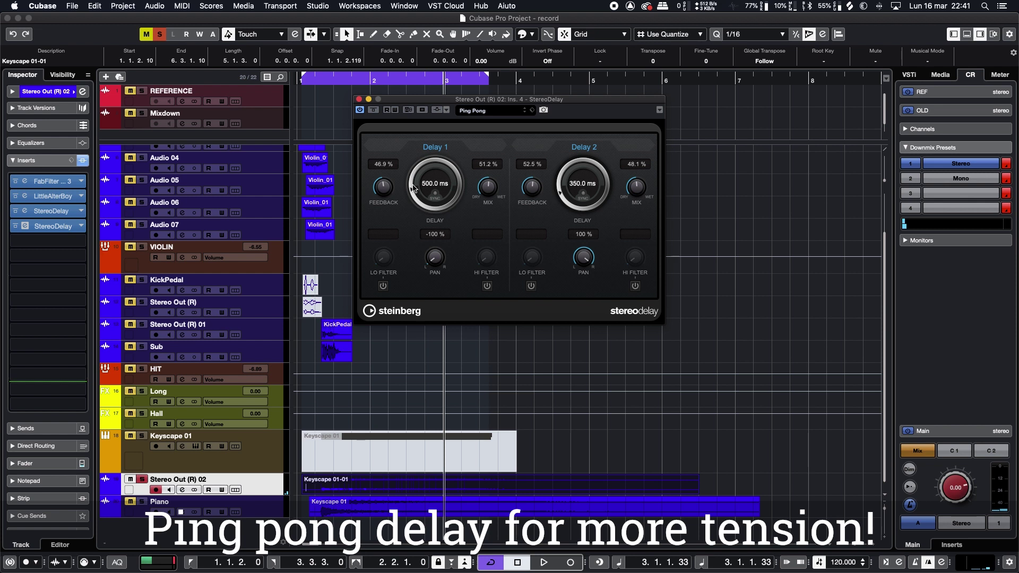
double_click(311, 81)
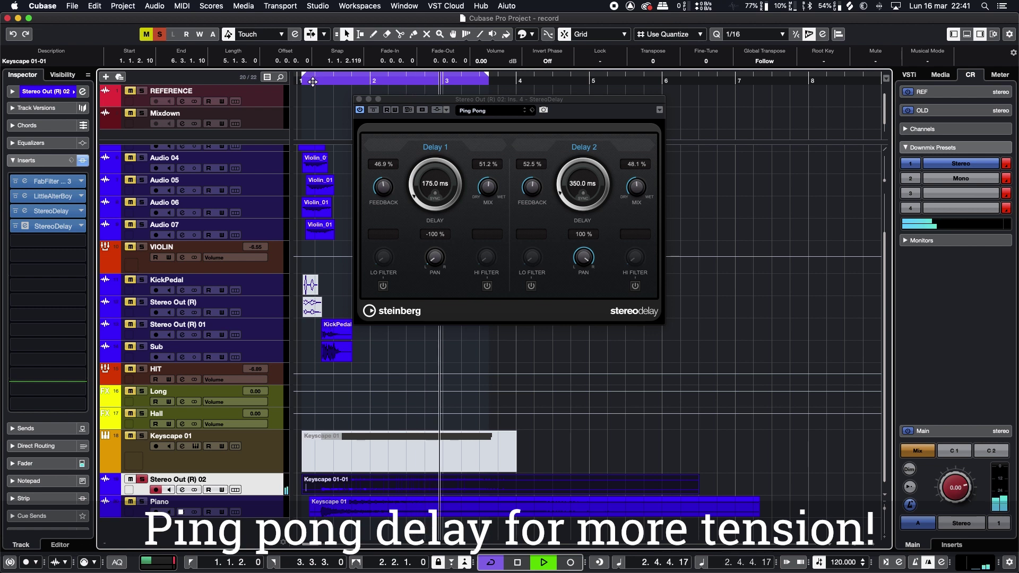
Stop playback, unsolo the rendered chimes track and listen to all layers together from the start of the range.
key("space")
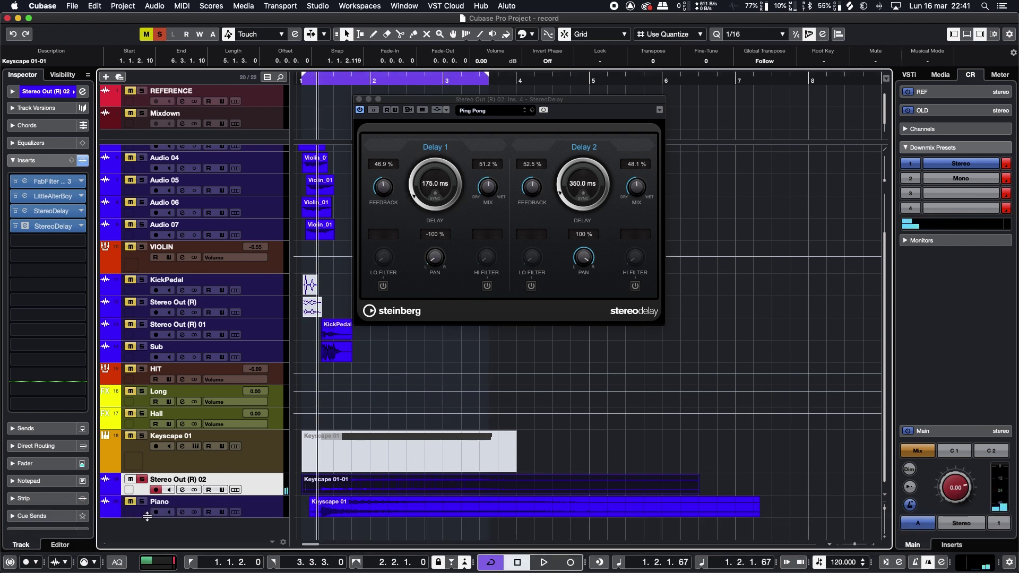
left_click_drag(322, 82, 293, 82)
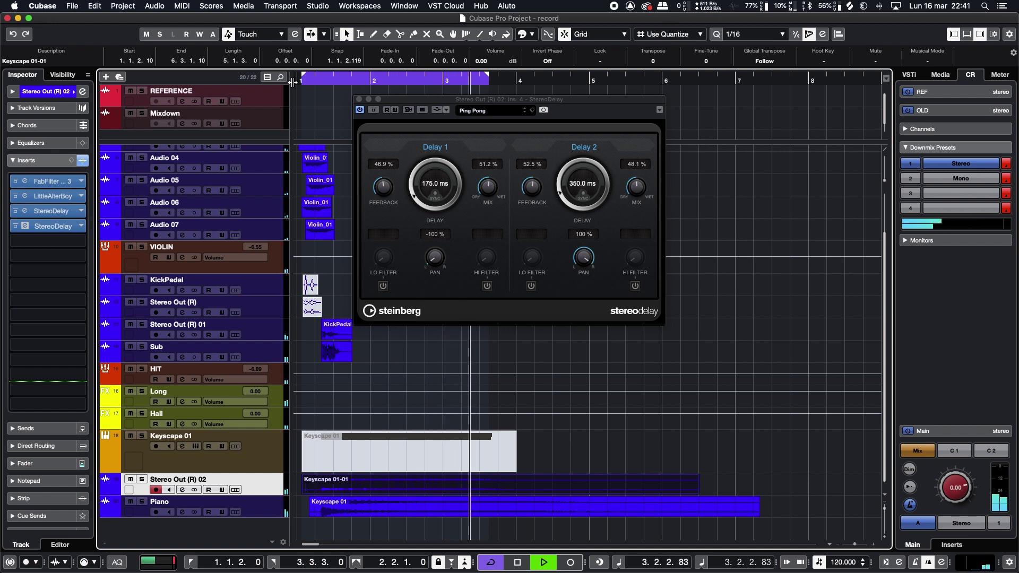
key("space")
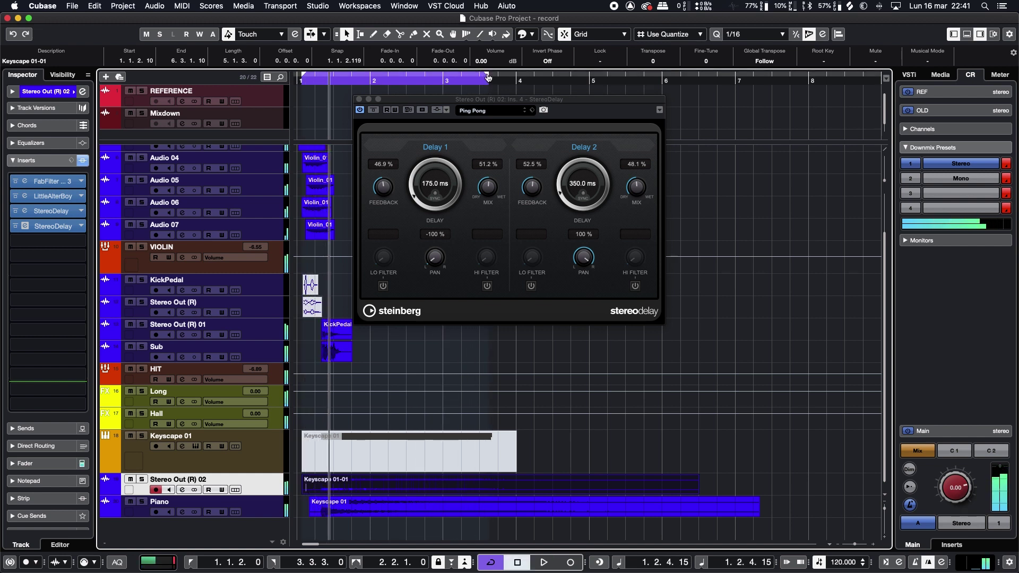
Extend the cycle range to bar 5, trim the rendered chimes and Piano events to end before it, and fade out the chimes event.
left_click_drag(487, 76, 611, 78)
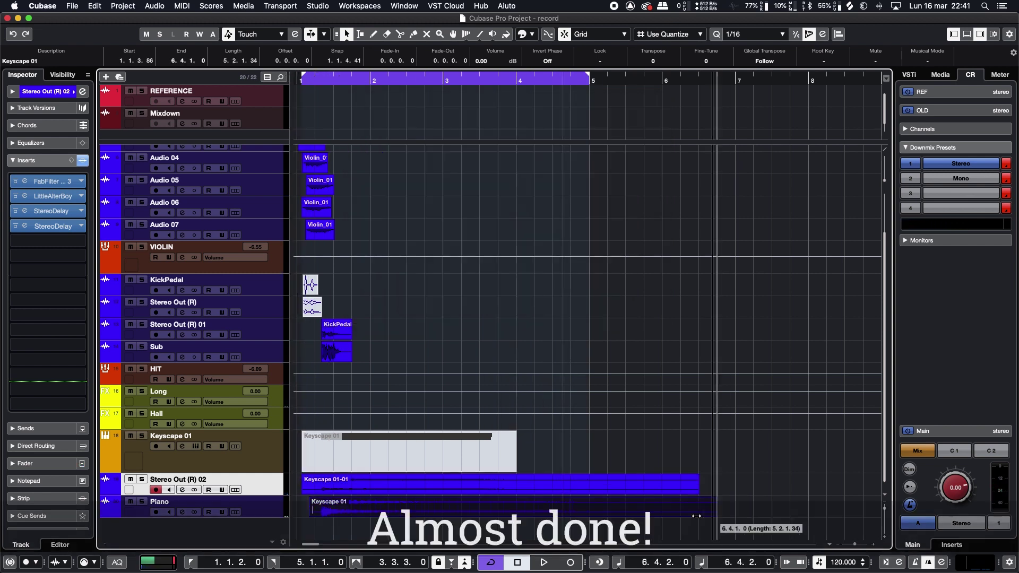
left_click_drag(695, 512, 452, 499)
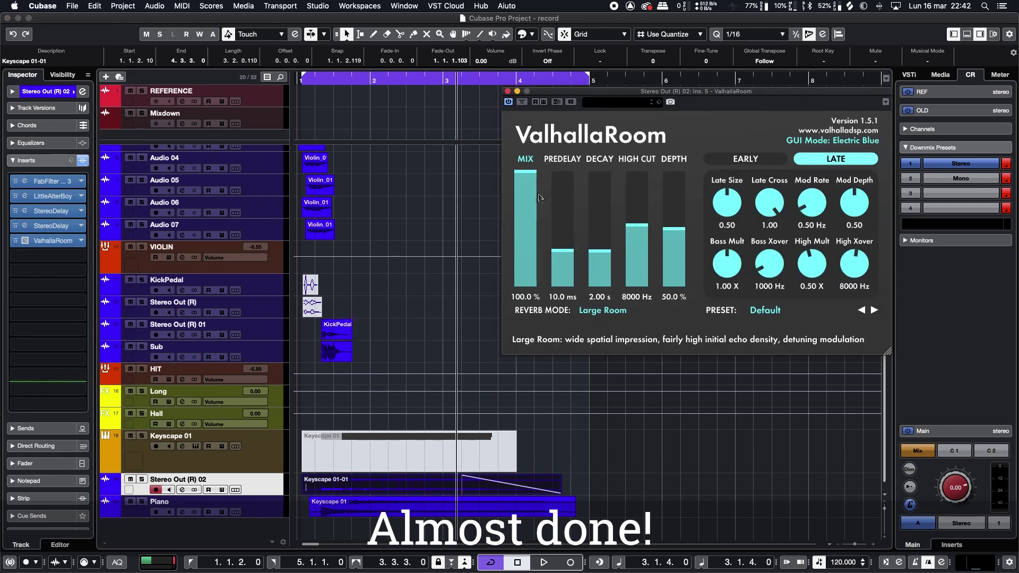
Add ValhallaRoom as the rendered chimes' fifth insert, solo the track during playback, and set Mix to 41.0% and High Cut to 5730 Hz.
left_click_drag(524, 192, 521, 230)
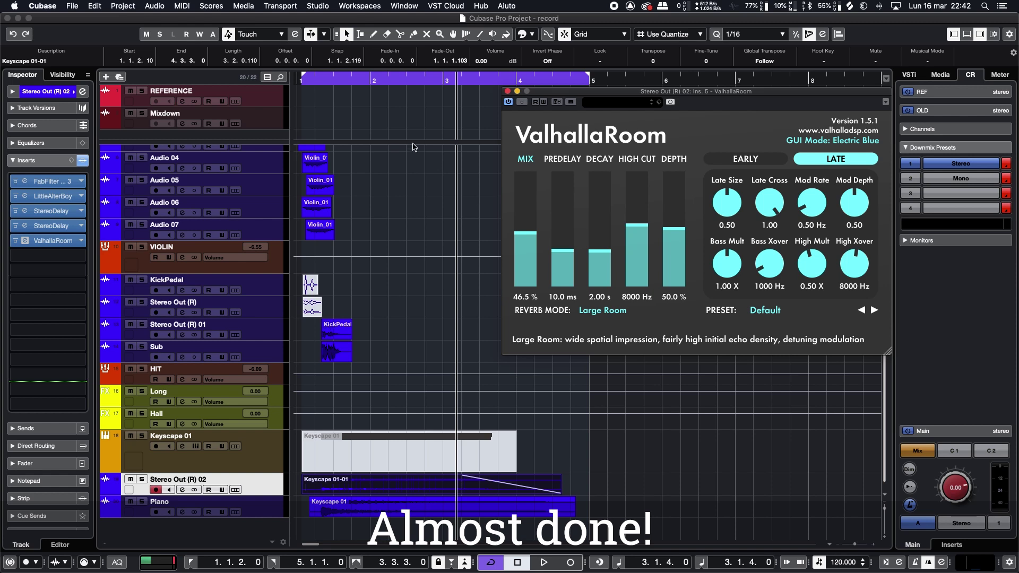
left_click(302, 82)
key("space")
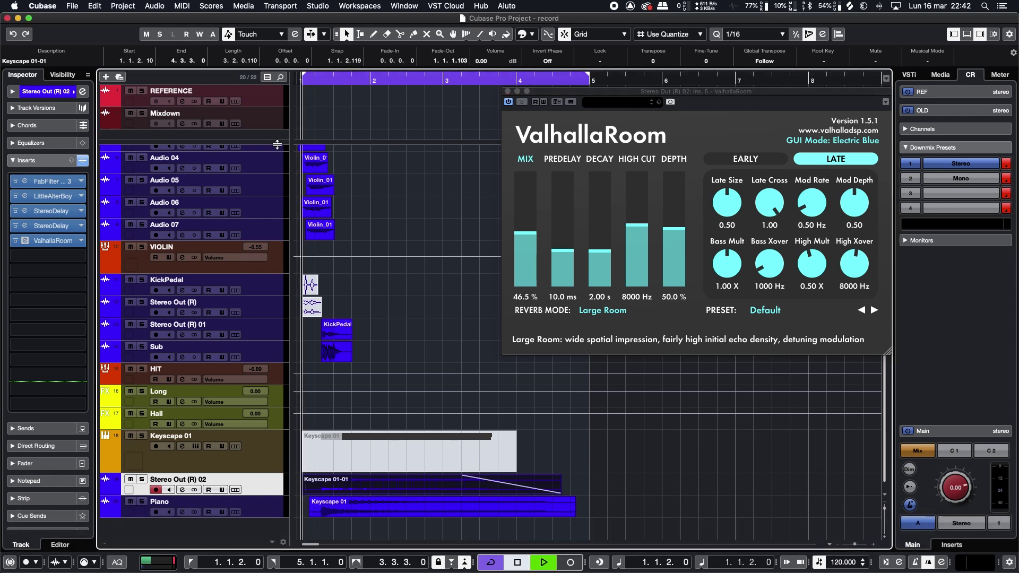
left_click(142, 479)
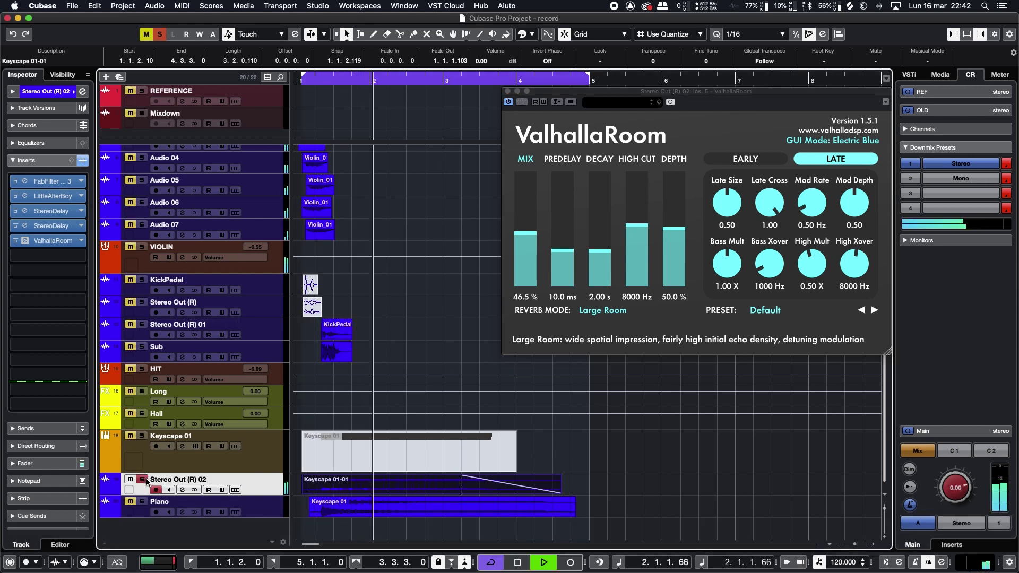
left_click_drag(527, 233, 526, 239)
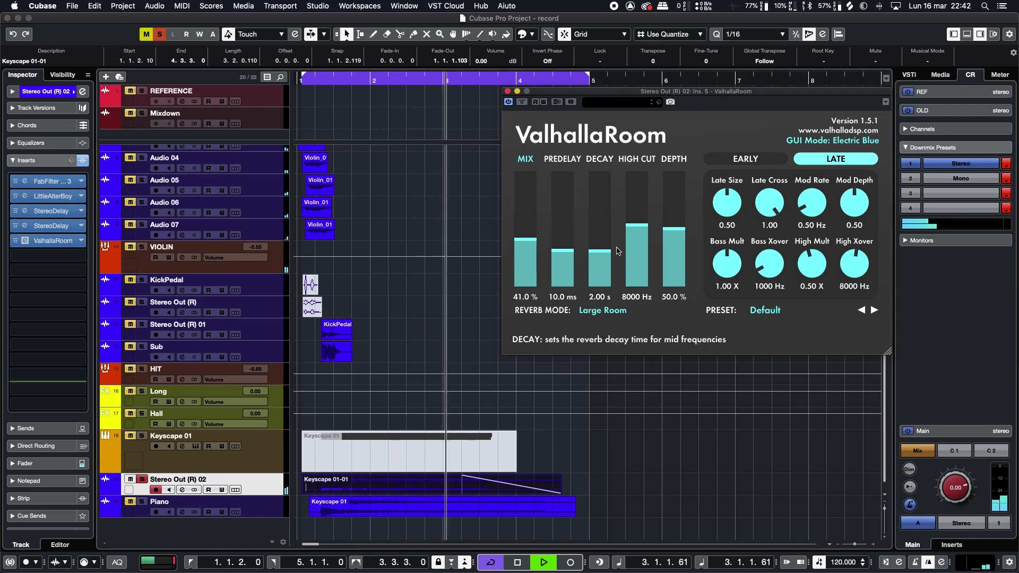
mouse_move(634, 227)
left_mouse_down()
mouse_move(635, 254)
mouse_move(633, 245)
left_mouse_up()
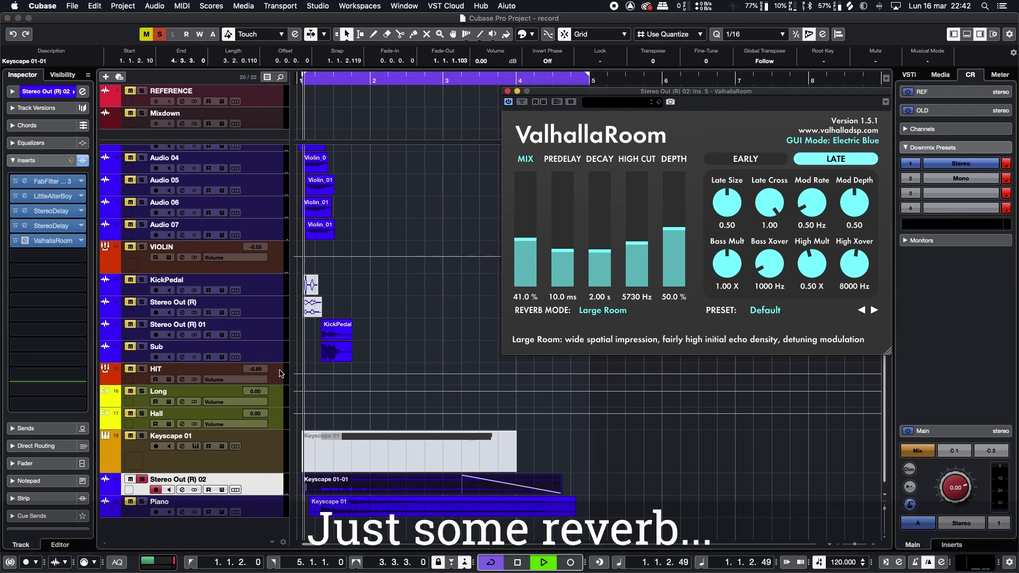
Compare the chimes with ValhallaRoom bypassed, set Mix to 53.0%, Predelay to 8.1 ms and Decay to 2.29 s, and stop playback.
left_click(522, 102)
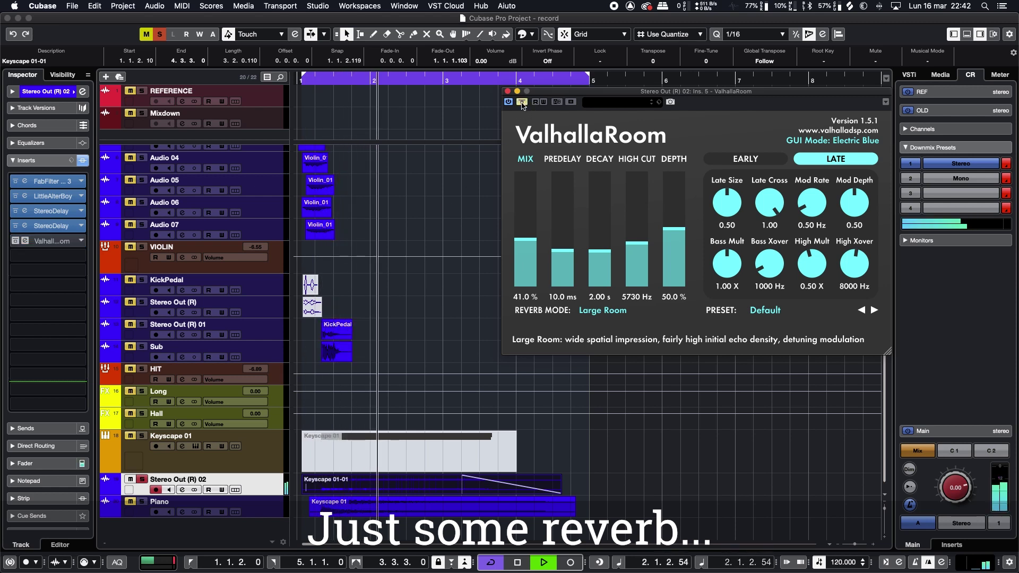
left_click(522, 102)
left_click_drag(527, 240, 567, 253)
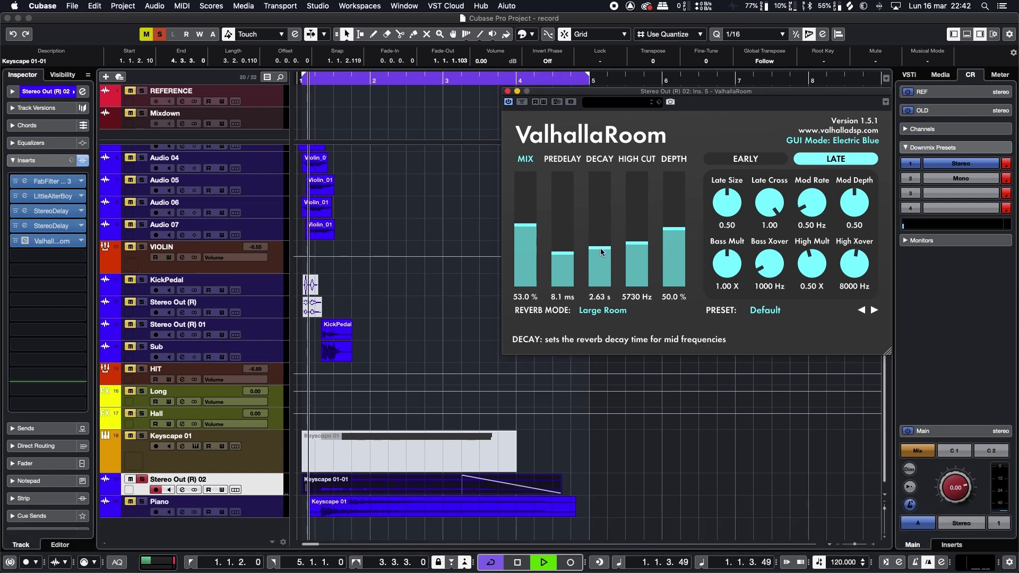
left_click_drag(601, 252, 601, 254)
key("space")
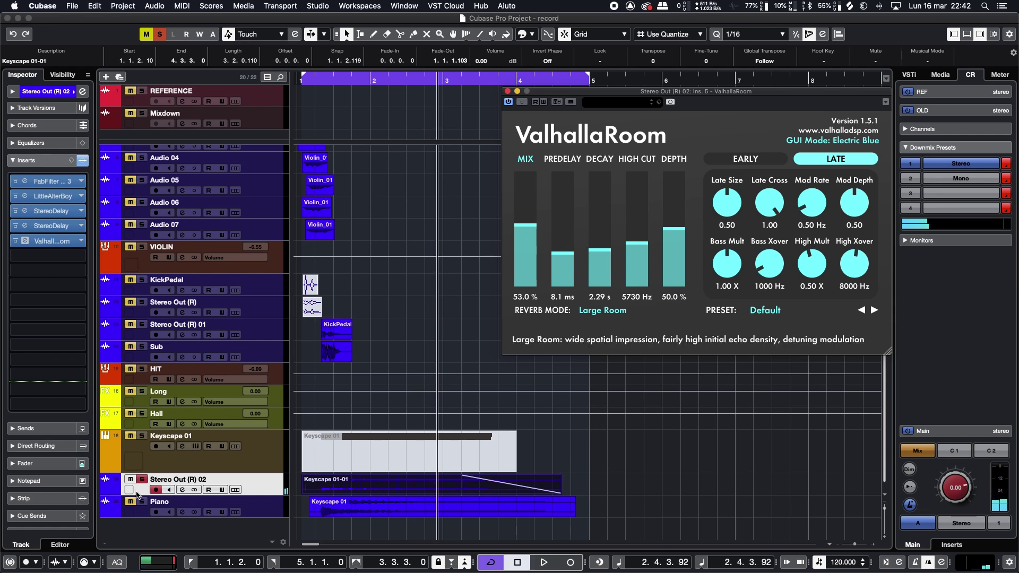
Unsolo the rendered chimes track, play all layers, and move the start of the cycle range to bar 1.
left_click(141, 480)
left_click_drag(333, 83, 286, 83)
key("space")
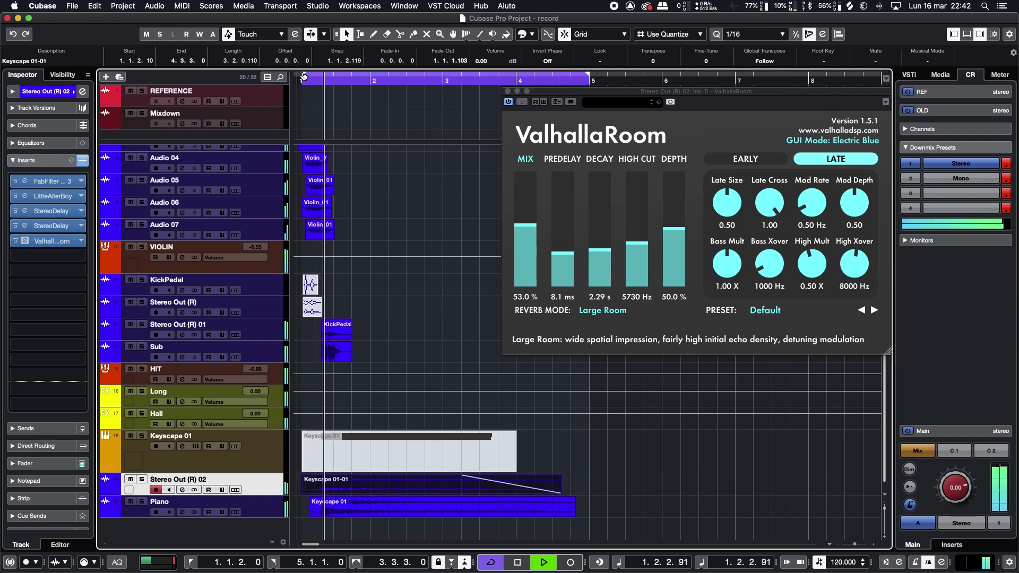
left_click_drag(296, 78, 296, 77)
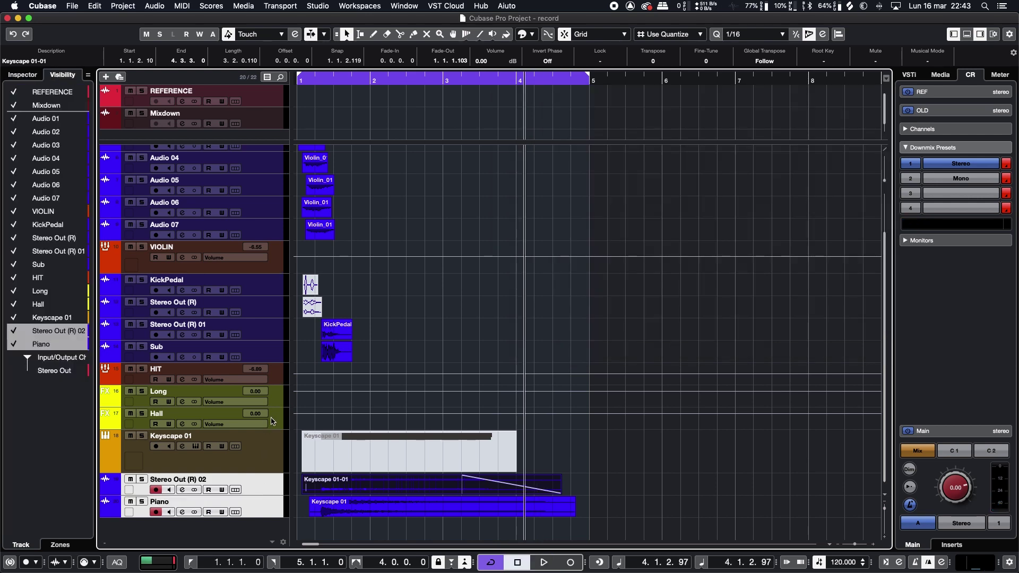
Add the VIOLIN and HIT groups to the selected rendered chimes and Piano tracks, and create a VCA fader for these four channels.
left_click(278, 378, "super")
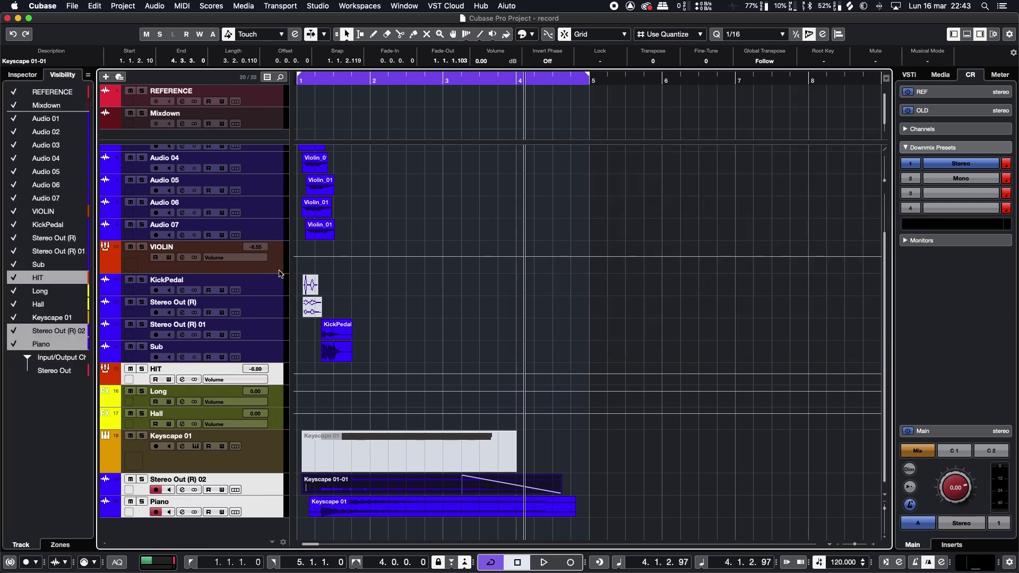
left_click(276, 258, "super")
right_click(275, 259)
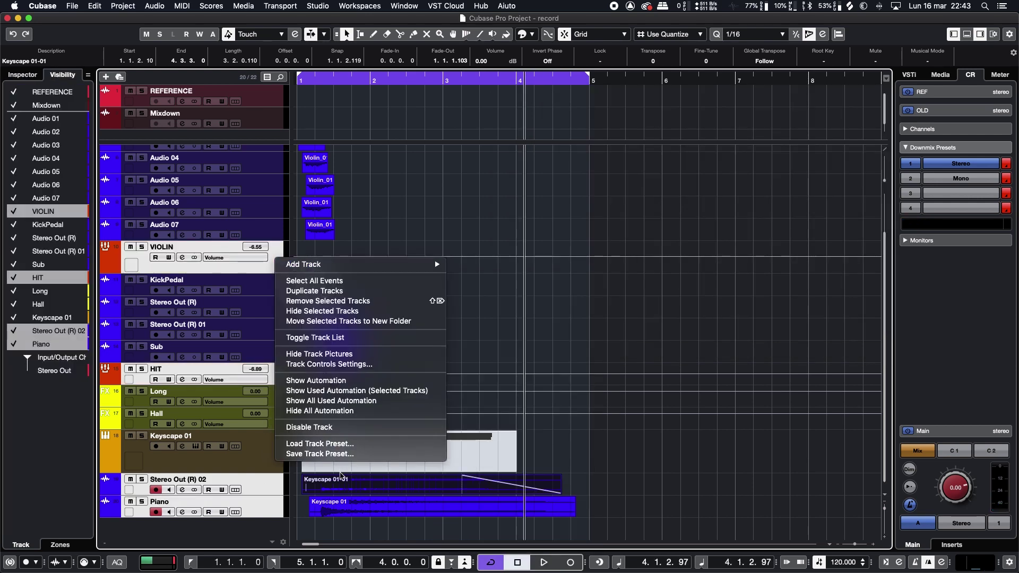
mouse_move(332, 268)
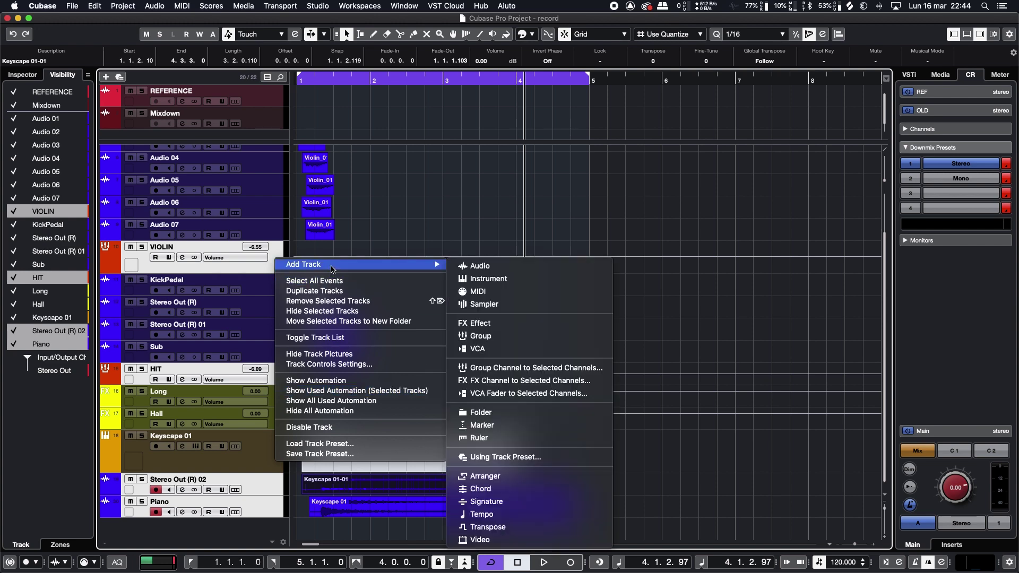
left_click(535, 393)
scroll(208, 490, "down", 1)
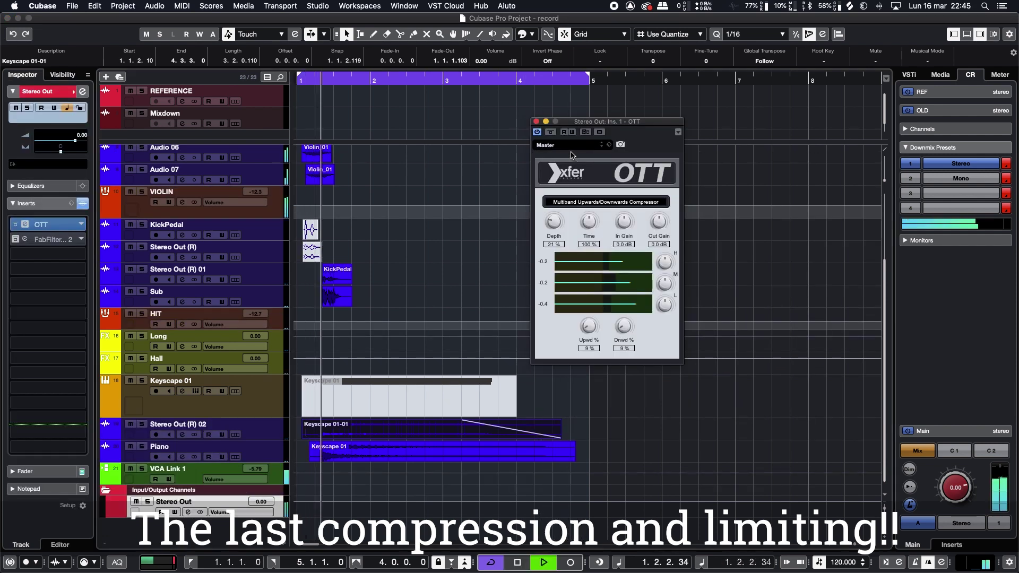
Activate the FabFilter Pro-L 2 limiter on Stereo Out, set the VCA fader to -7.57 dB during playback, and stop playback.
left_click(25, 239)
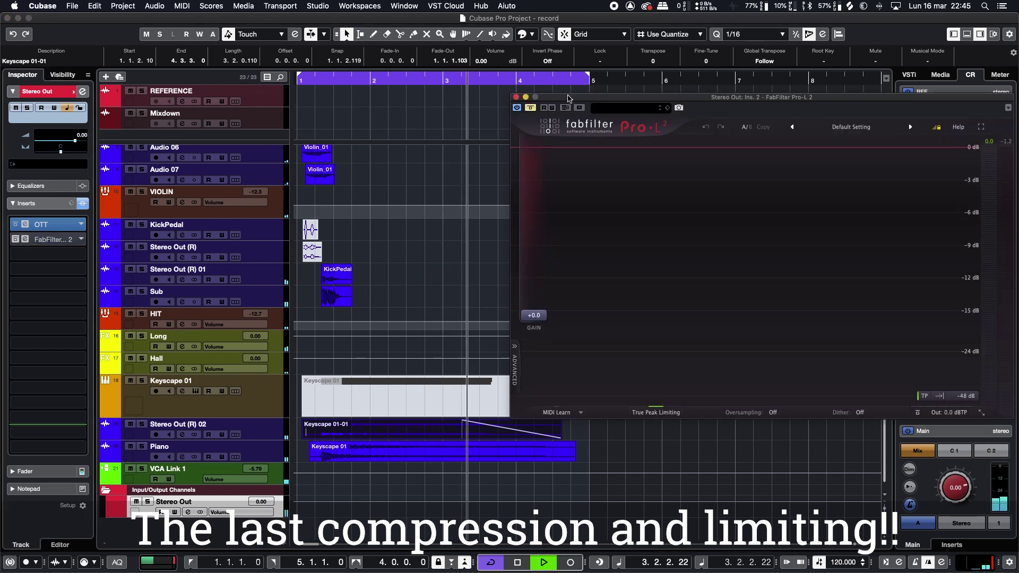
left_click_drag(531, 97, 363, 97)
left_click(362, 108)
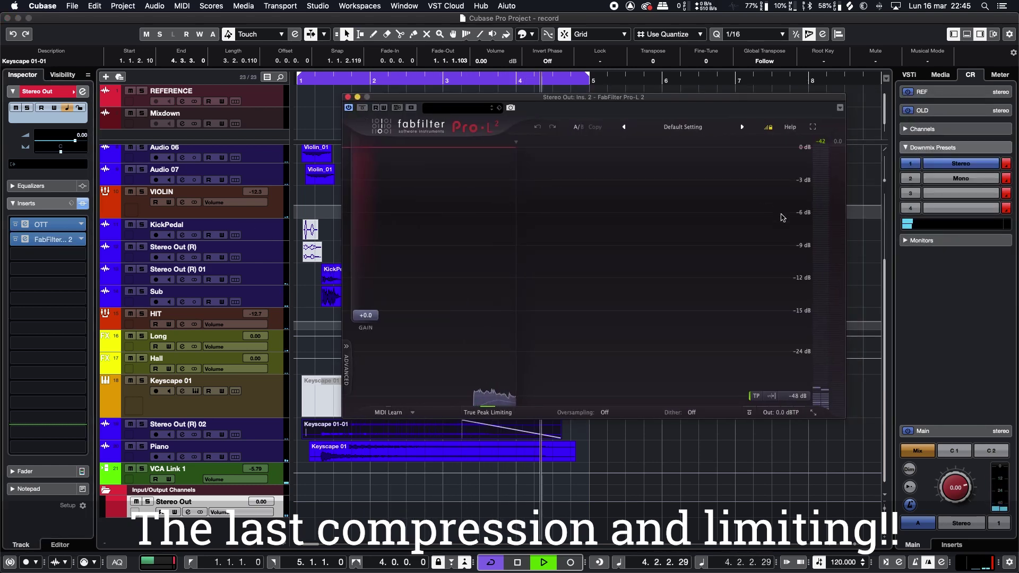
left_click(360, 79)
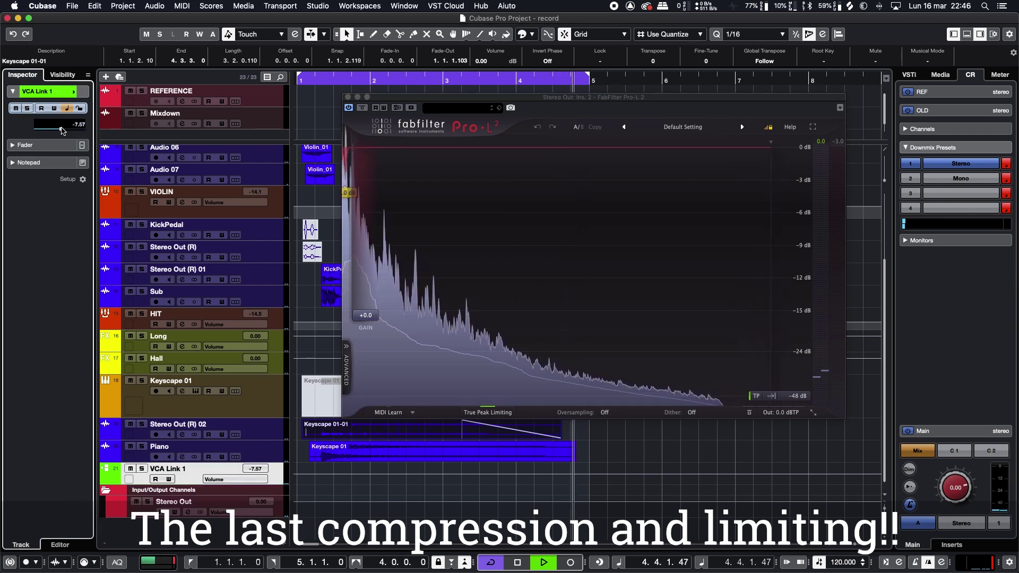
key("space")
left_click(348, 98)
Export the Stereo Out audio mixdown as a Wave file named Jumpscare.
left_click(73, 6)
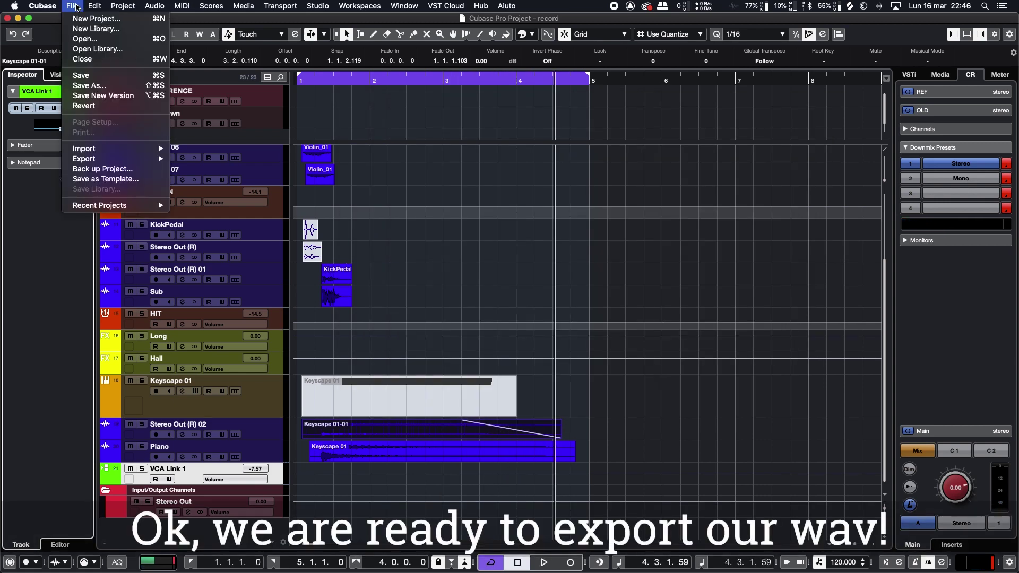
mouse_move(96, 160)
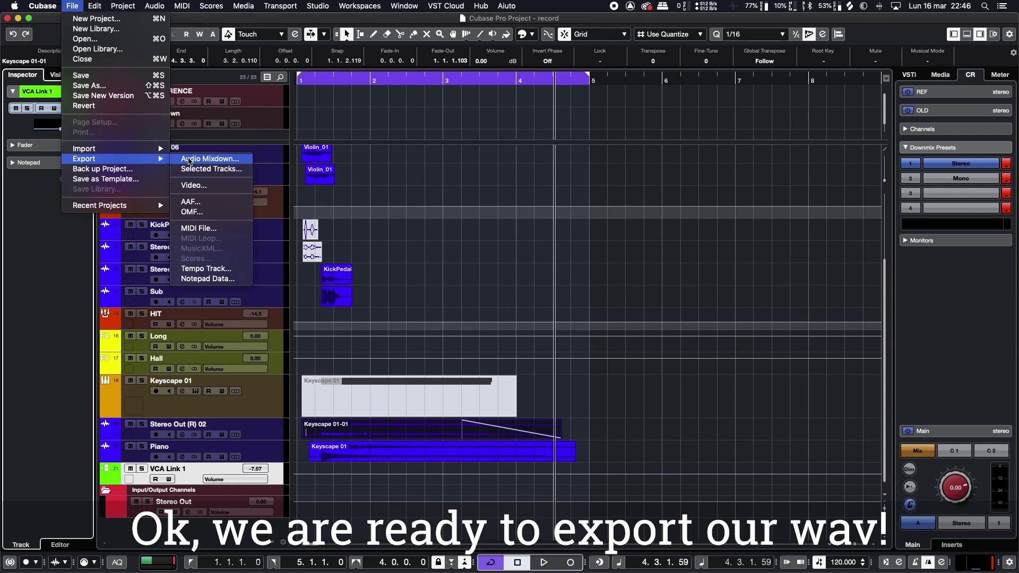
left_click(190, 159)
type("Jumpscare")
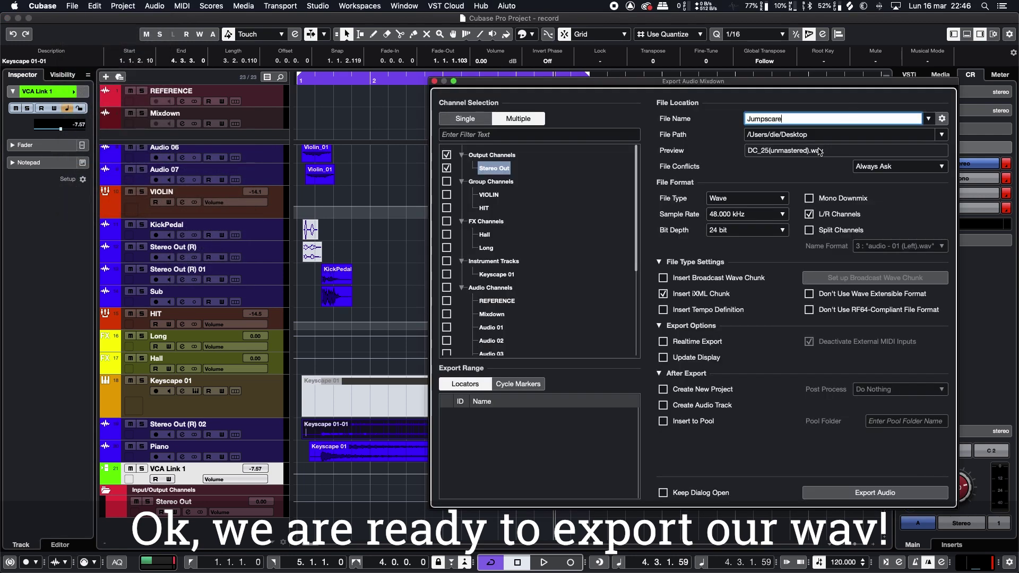
left_click(881, 493)
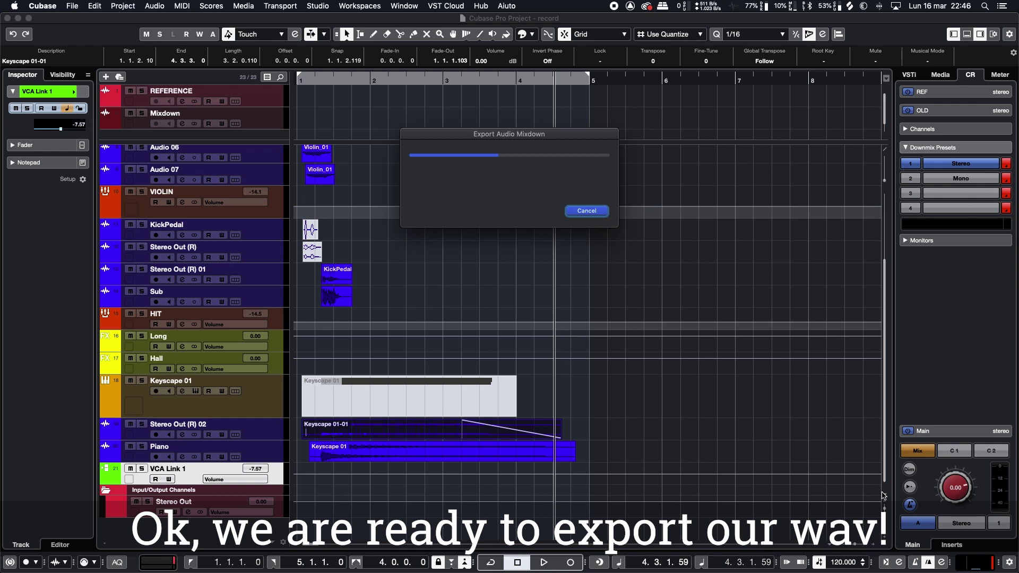